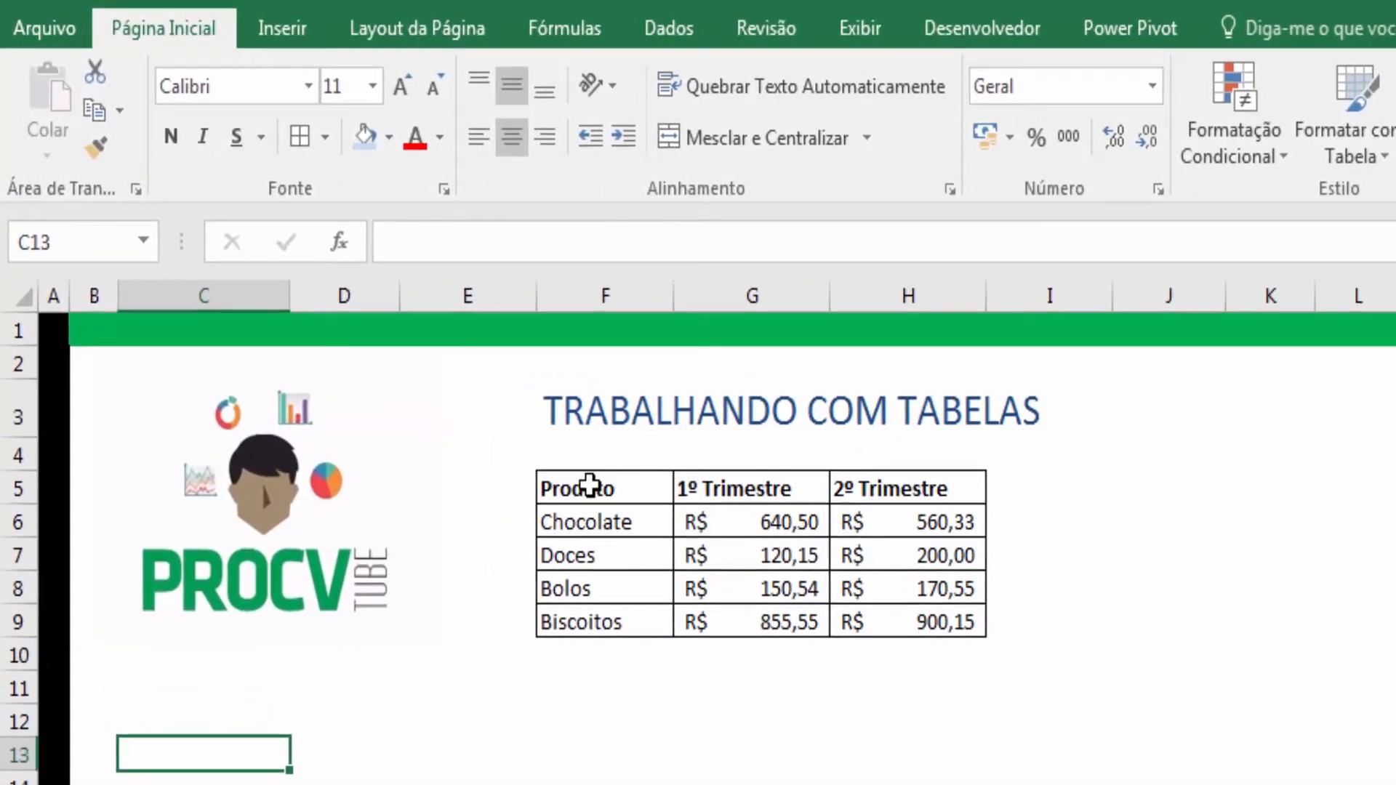
# - Copy the product sales range F5:H9 and paste it as values starting at F15
pyautogui.moveTo(589, 484); pyautogui.dragTo(903, 618)
pyautogui.hotkey('ctrl', 'c')
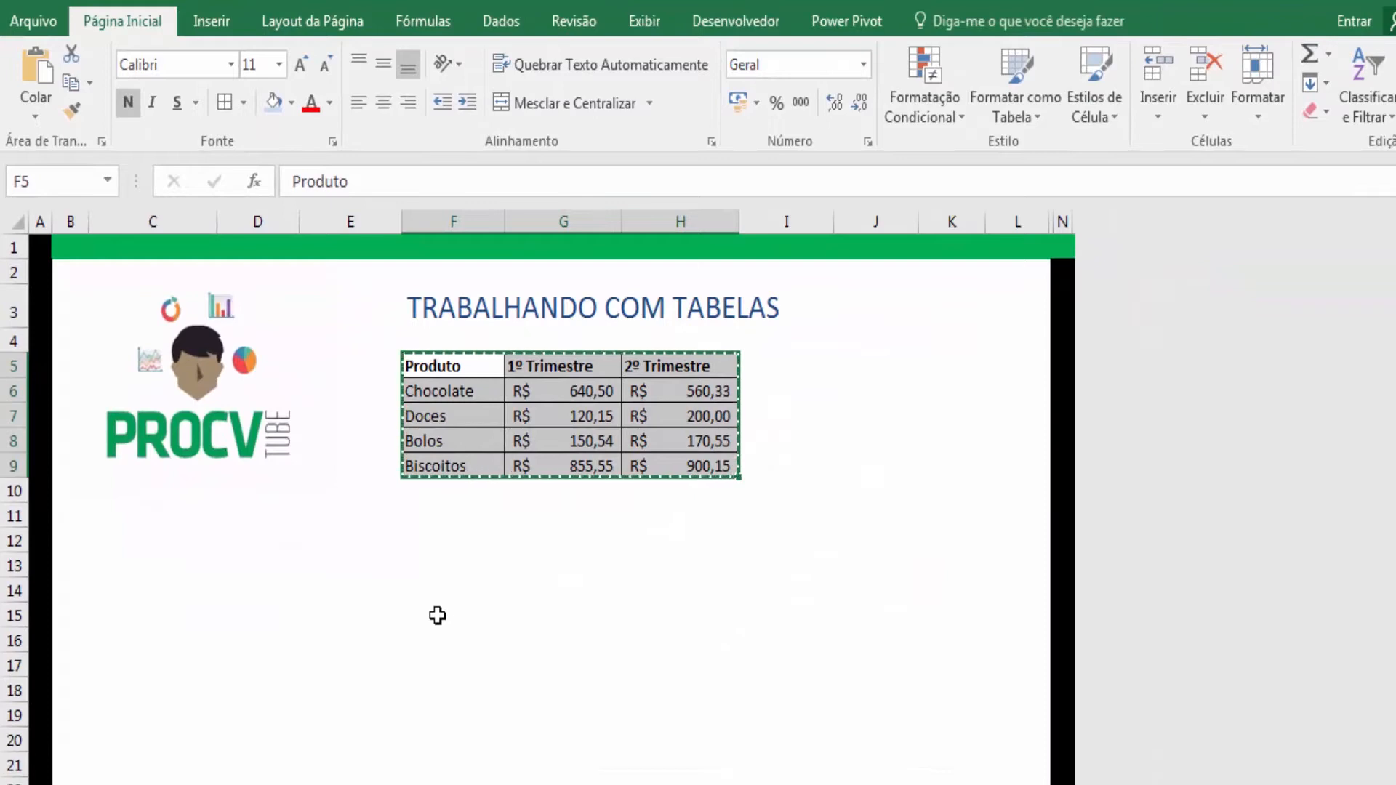
pyautogui.rightClick(437, 616)
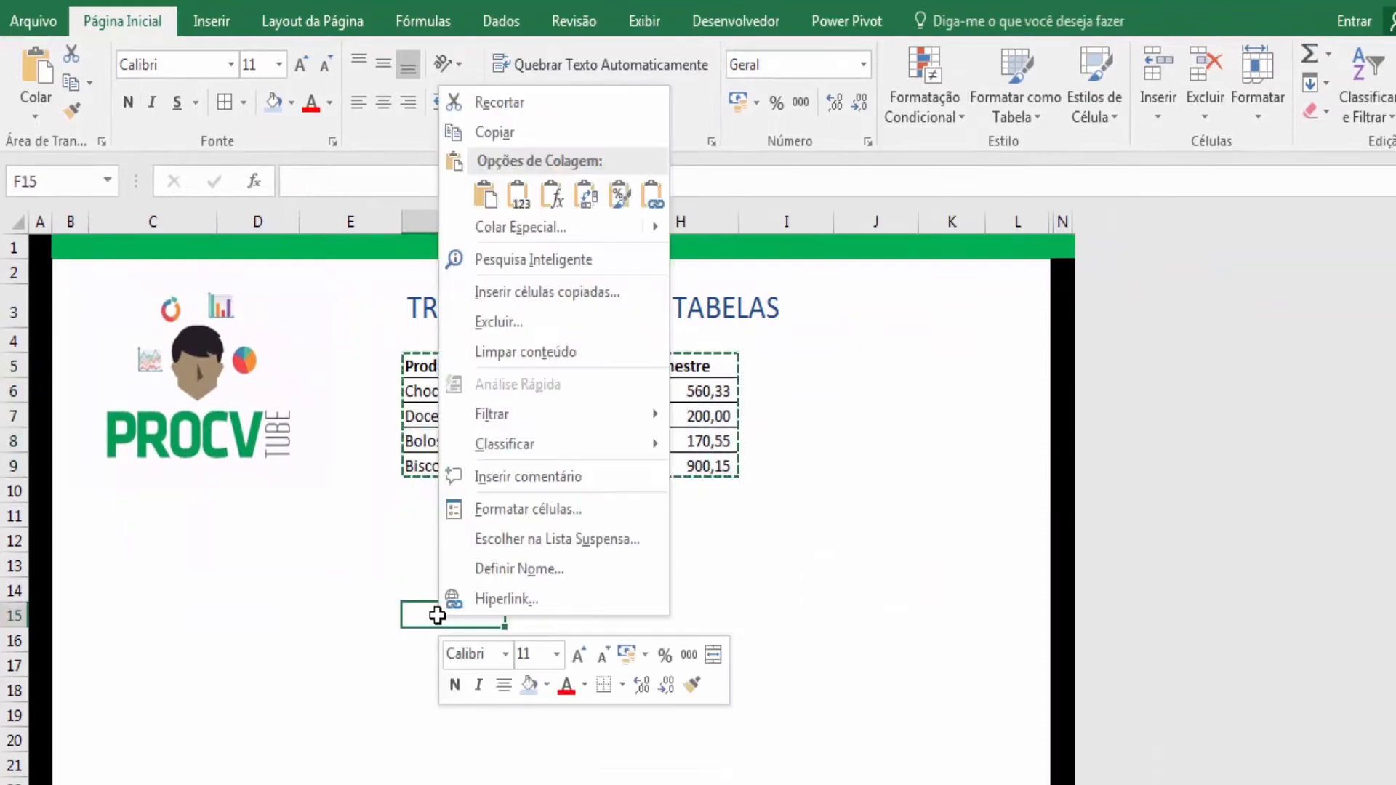
pyautogui.click(520, 194)
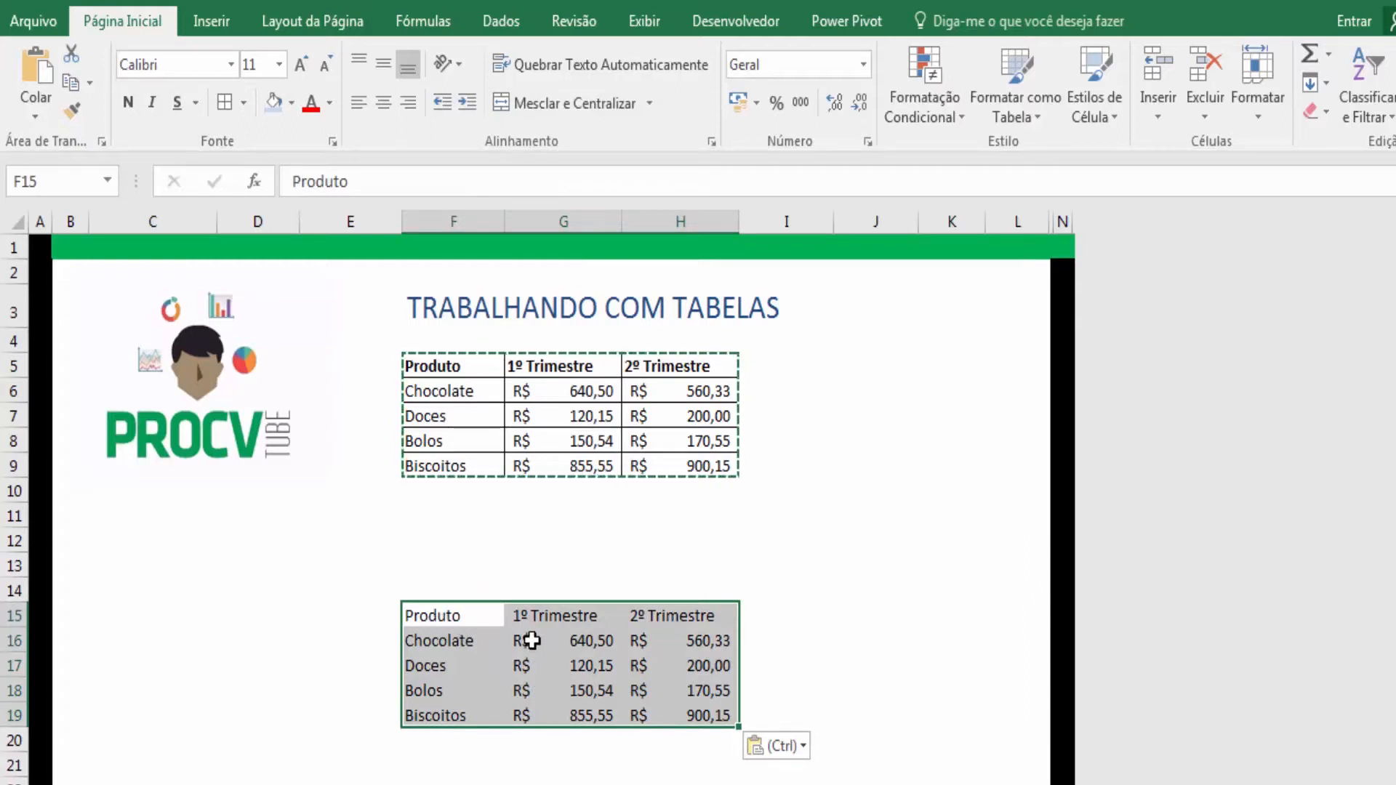
# - Convert the pasted range F15:H19 into a table with headers
pyautogui.click(221, 27)
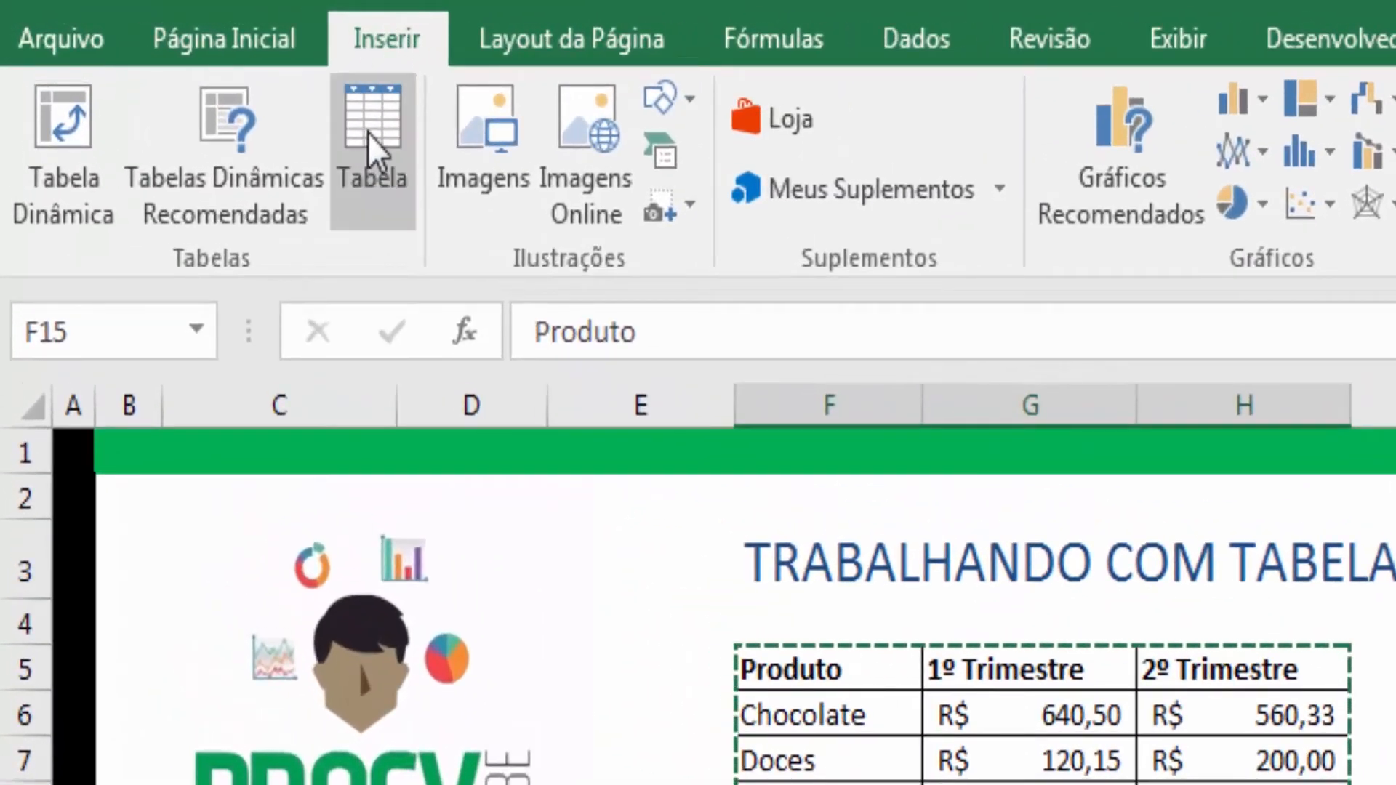
pyautogui.click(345, 125)
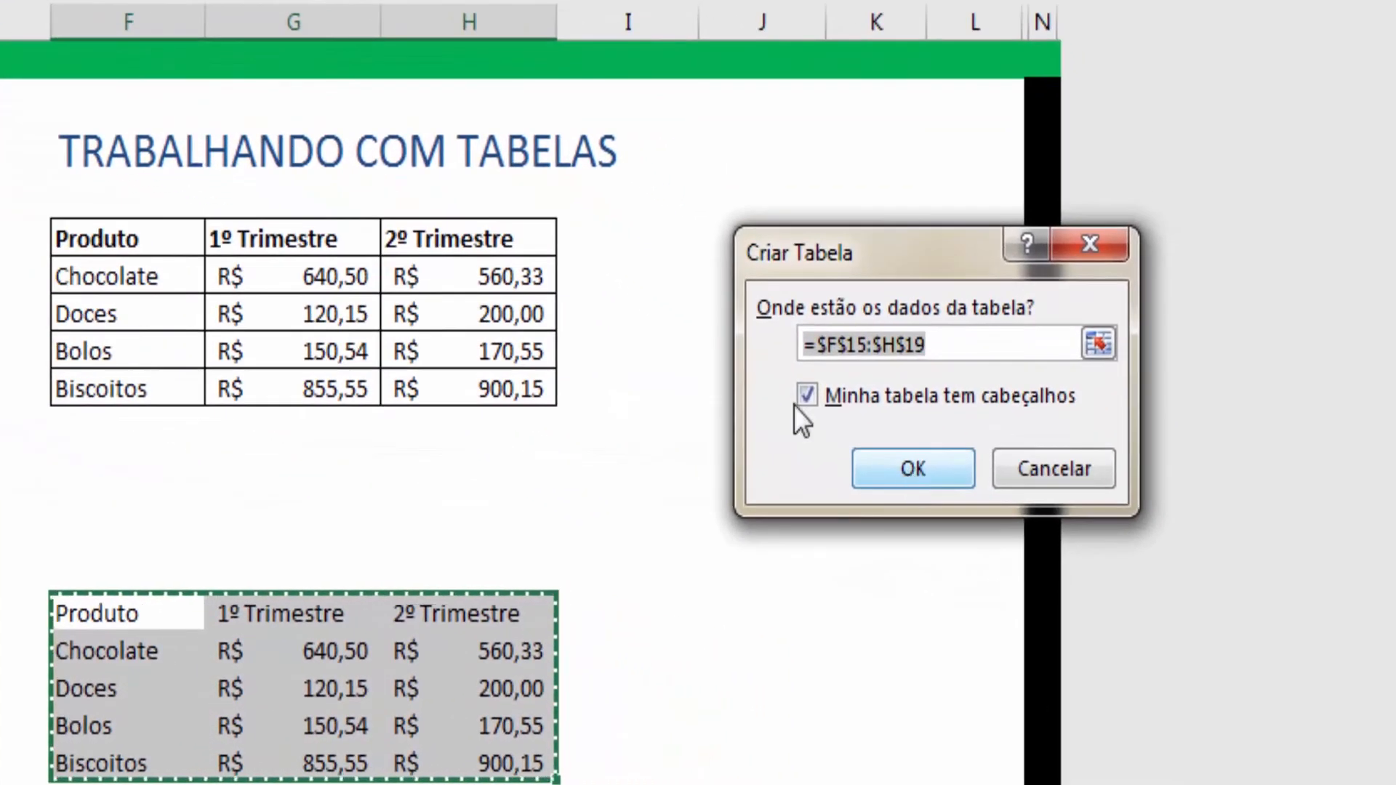
pyautogui.click(902, 460)
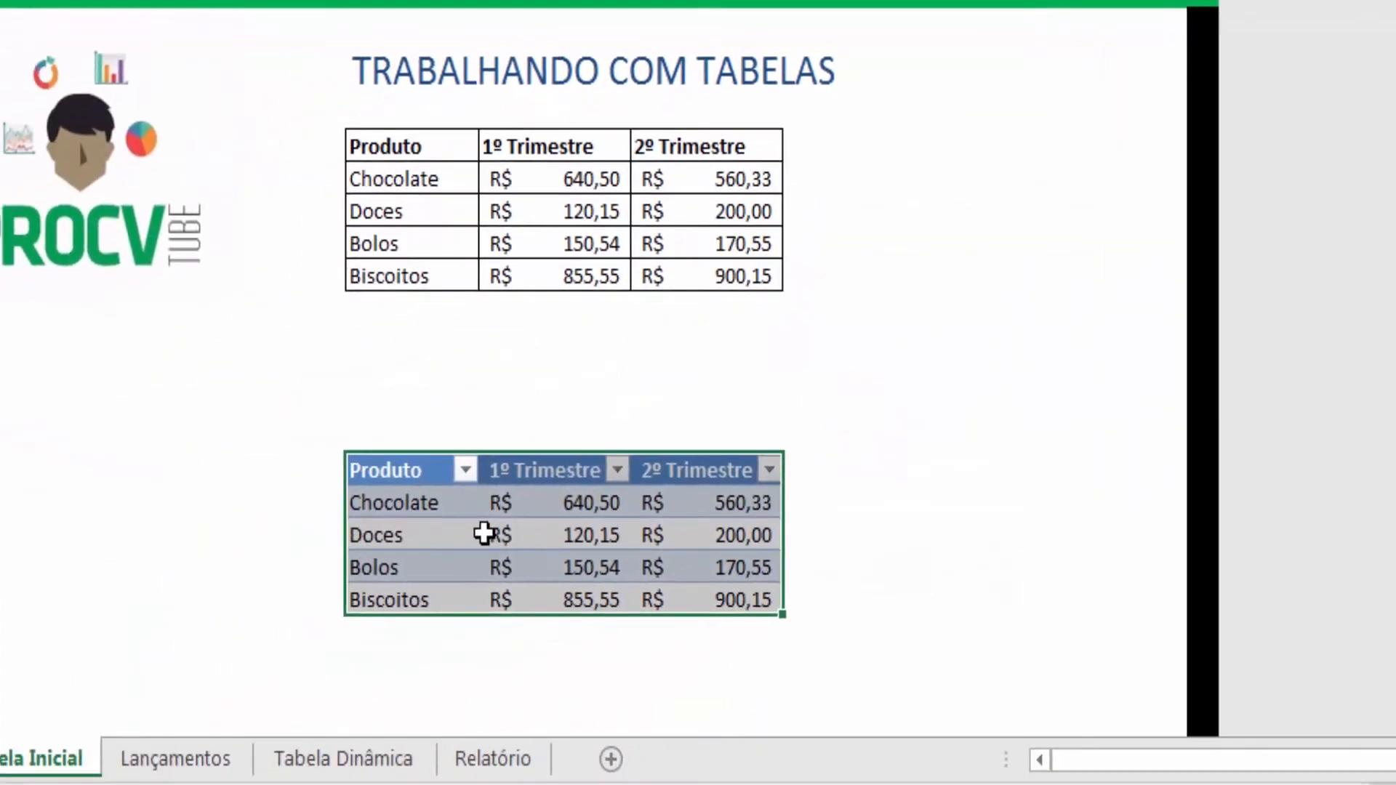
pyautogui.click(200, 684)
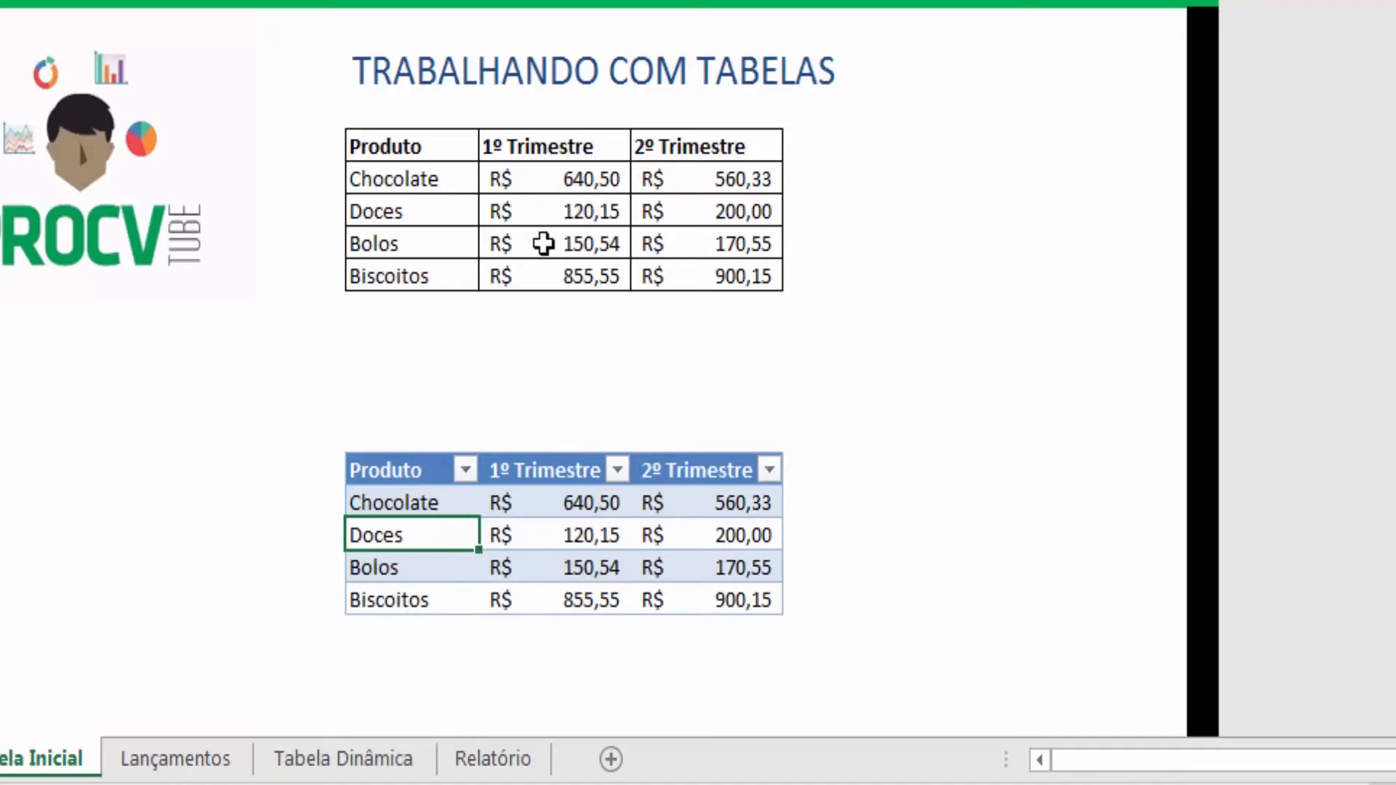
# - Add a Total header to the right of the original range's 2º Trimestre column
pyautogui.click(572, 535)
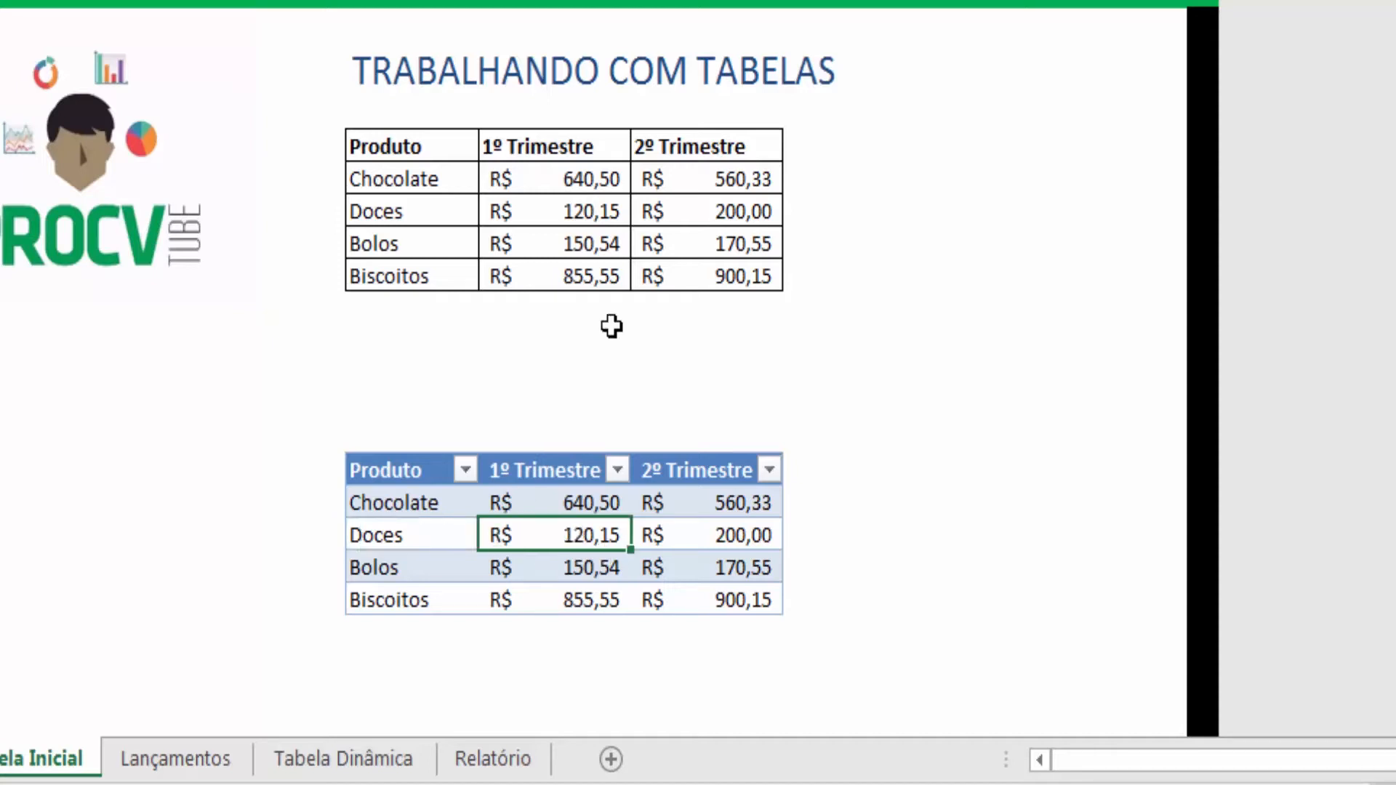
pyautogui.moveTo(388, 147)
pyautogui.mouseDown()
pyautogui.moveTo(689, 212)
pyautogui.moveTo(713, 255)
pyautogui.moveTo(740, 268)
pyautogui.mouseUp()
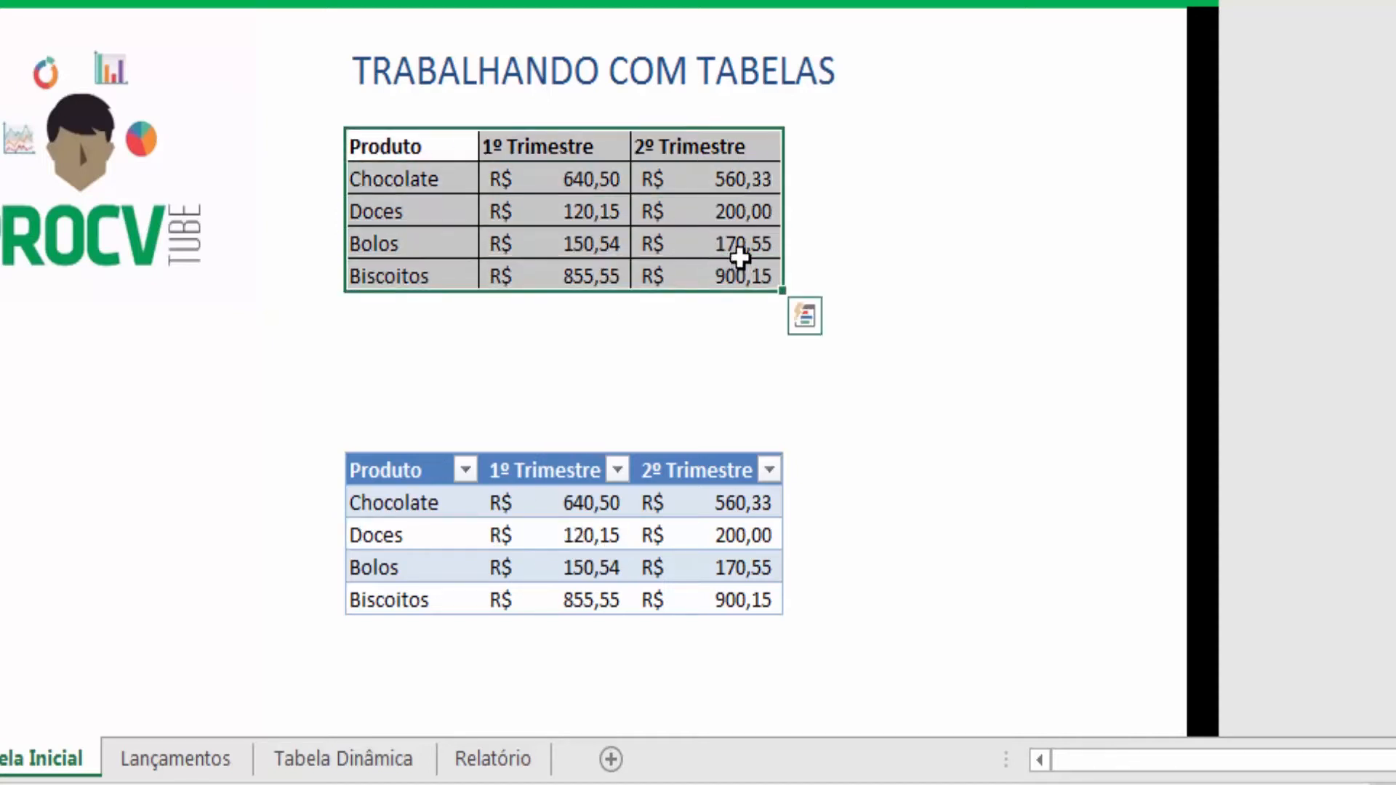
pyautogui.click(815, 146)
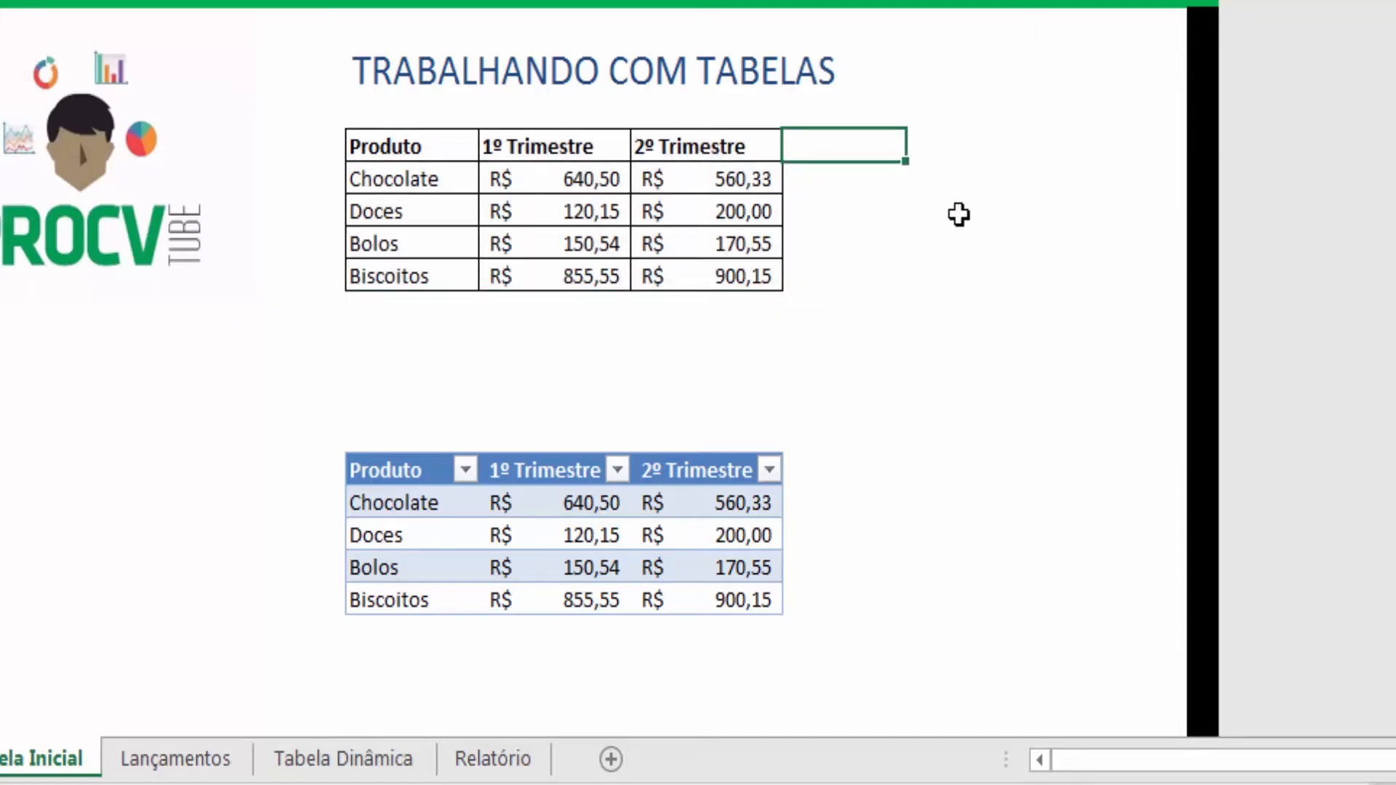
pyautogui.press('Return')
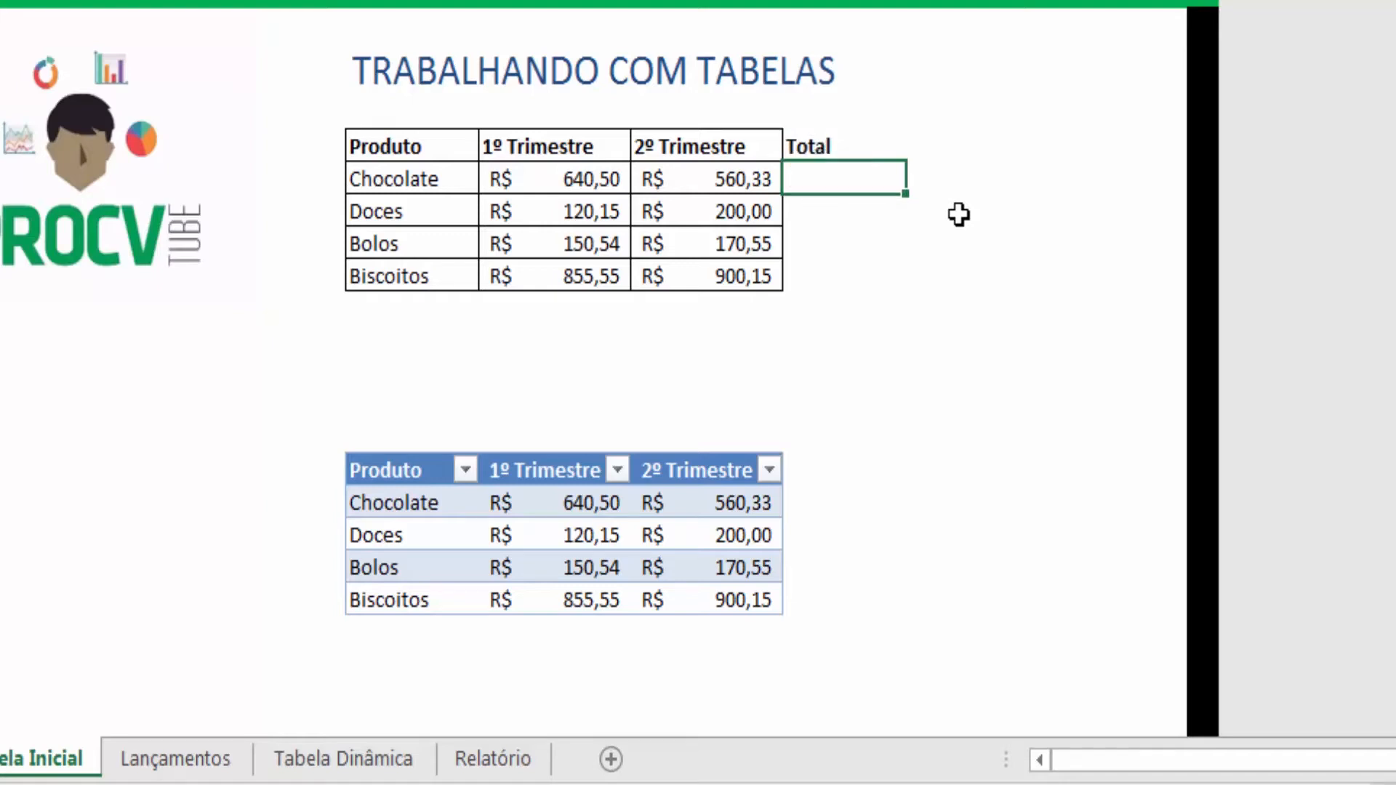
# - AutoSum both quarters for Chocolate in the Total column and fill the formula down to Biscoitos
pyautogui.hotkey('alt', '=')
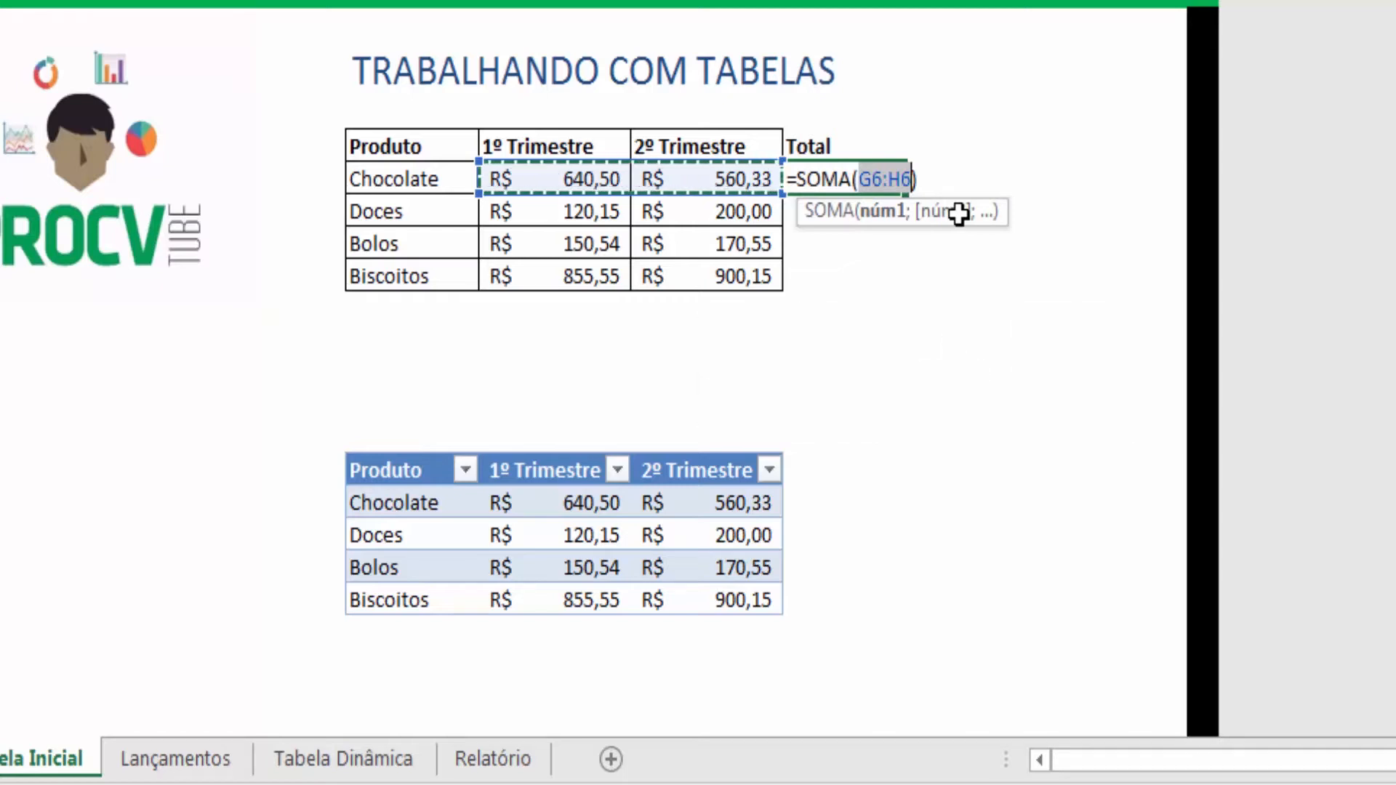
pyautogui.press('Return')
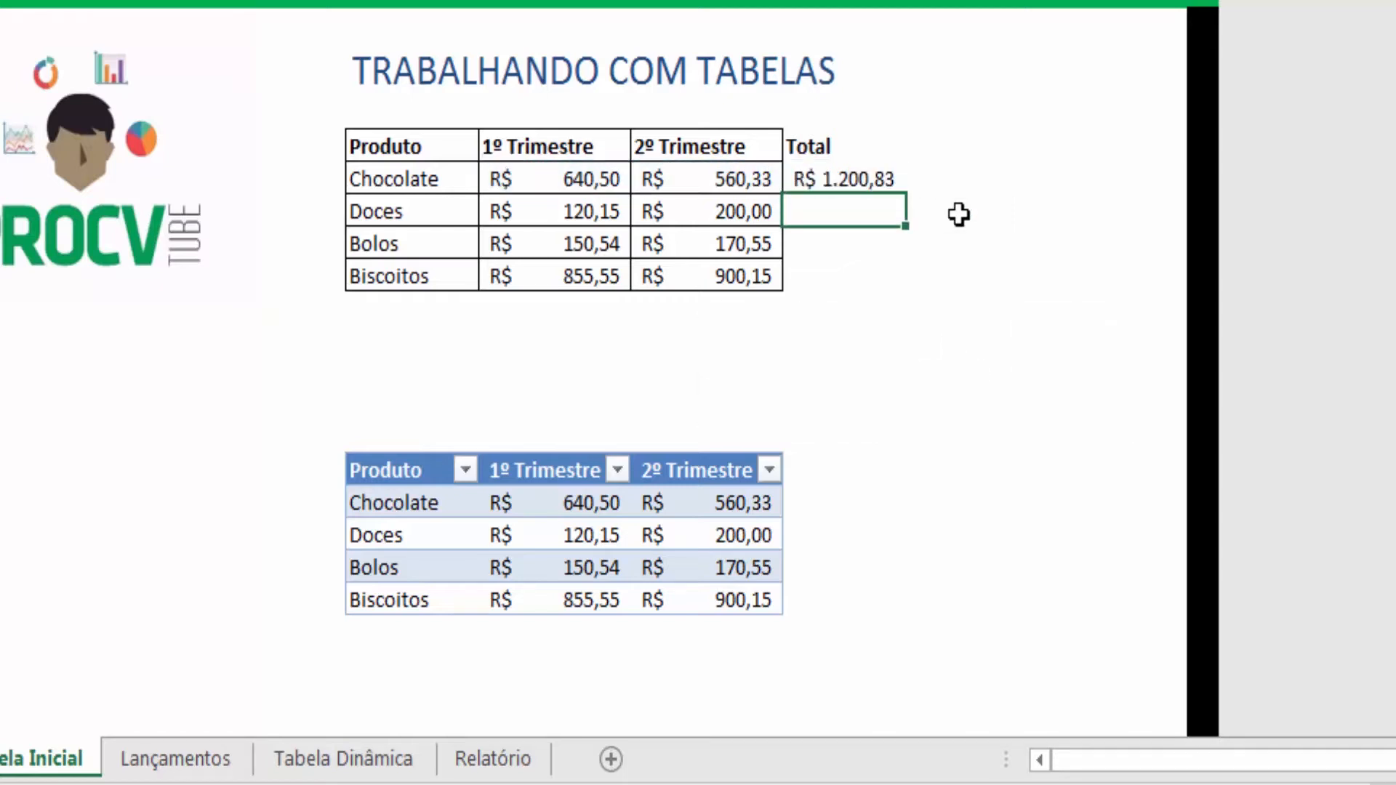
pyautogui.press('Up')
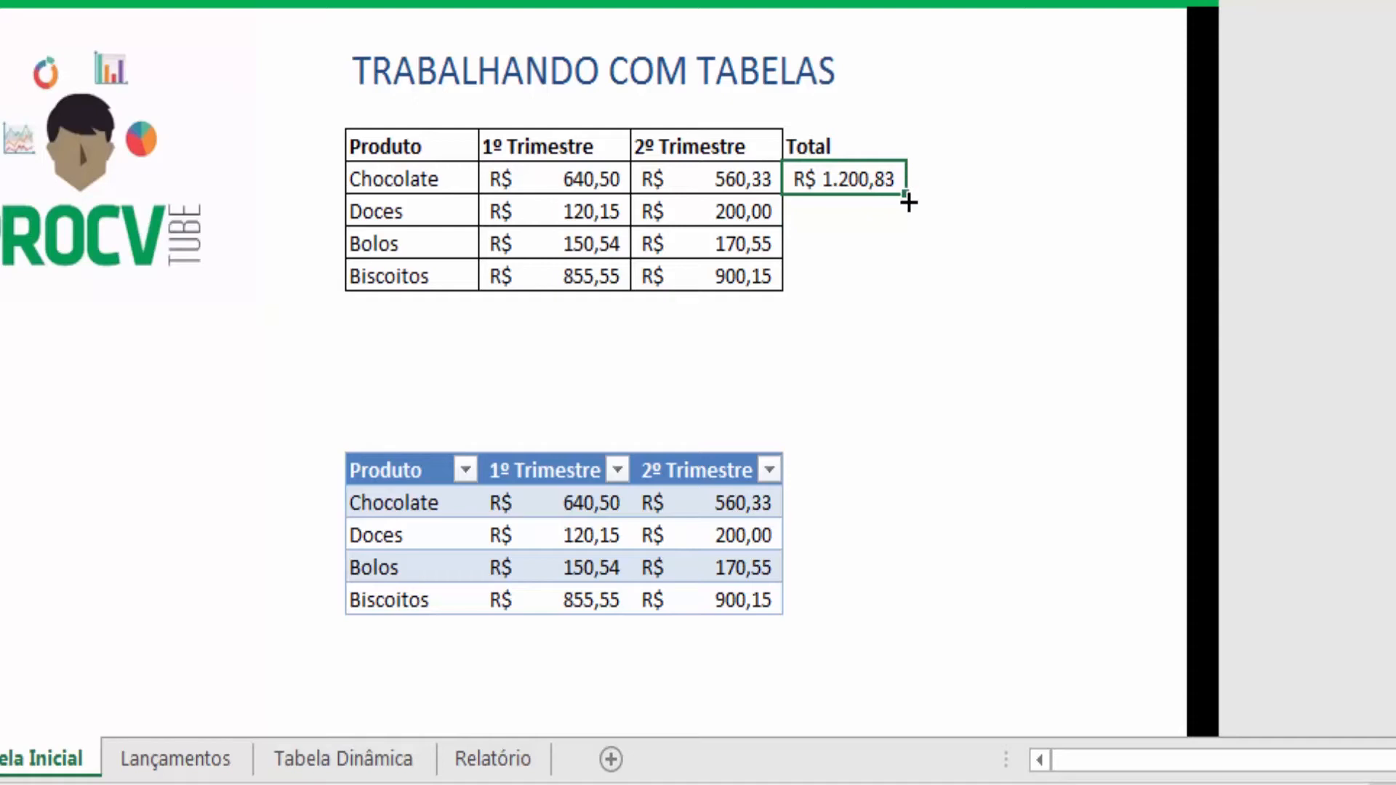
pyautogui.moveTo(893, 256); pyautogui.dragTo(884, 294)
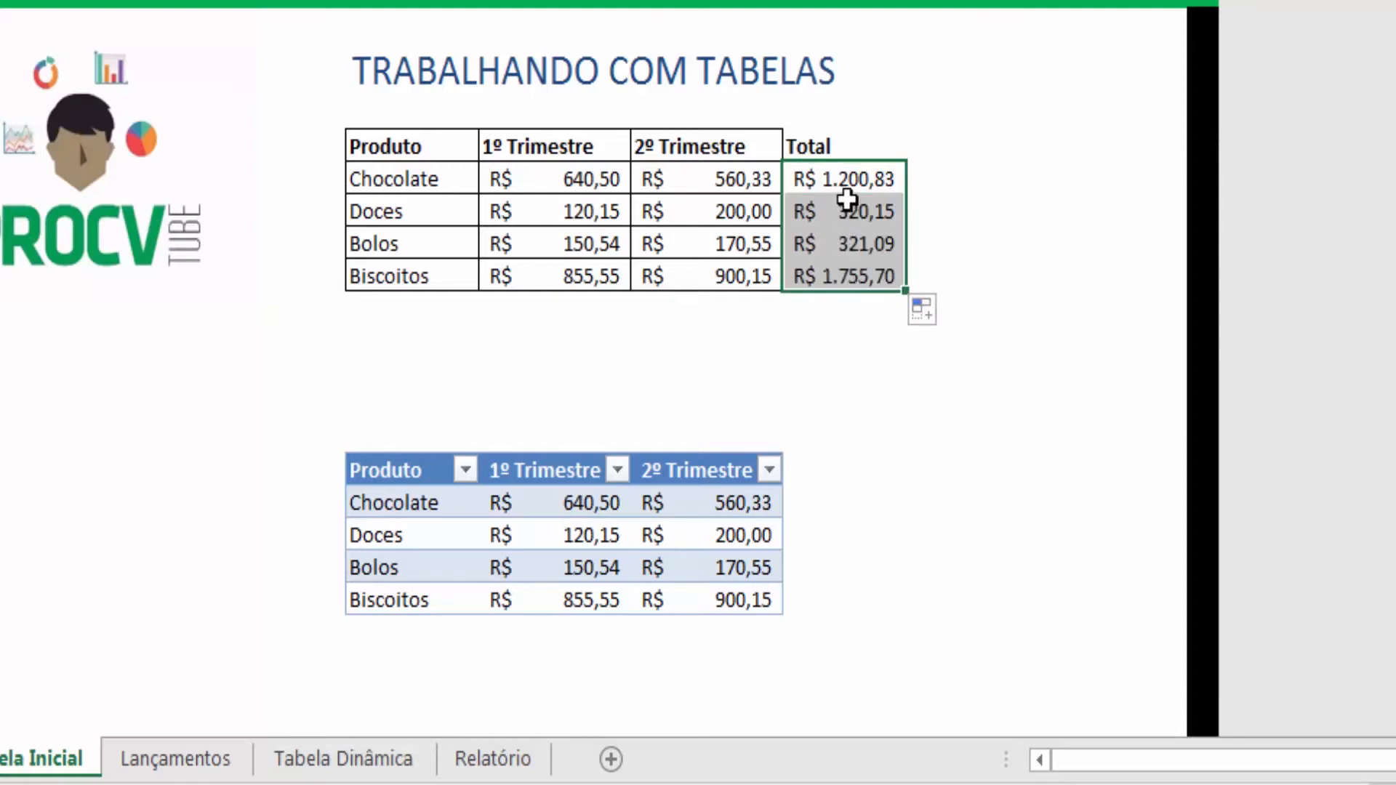
# - Add a Total column to the formatted table and fill it with an AutoSum of both quarters
pyautogui.click(818, 467)
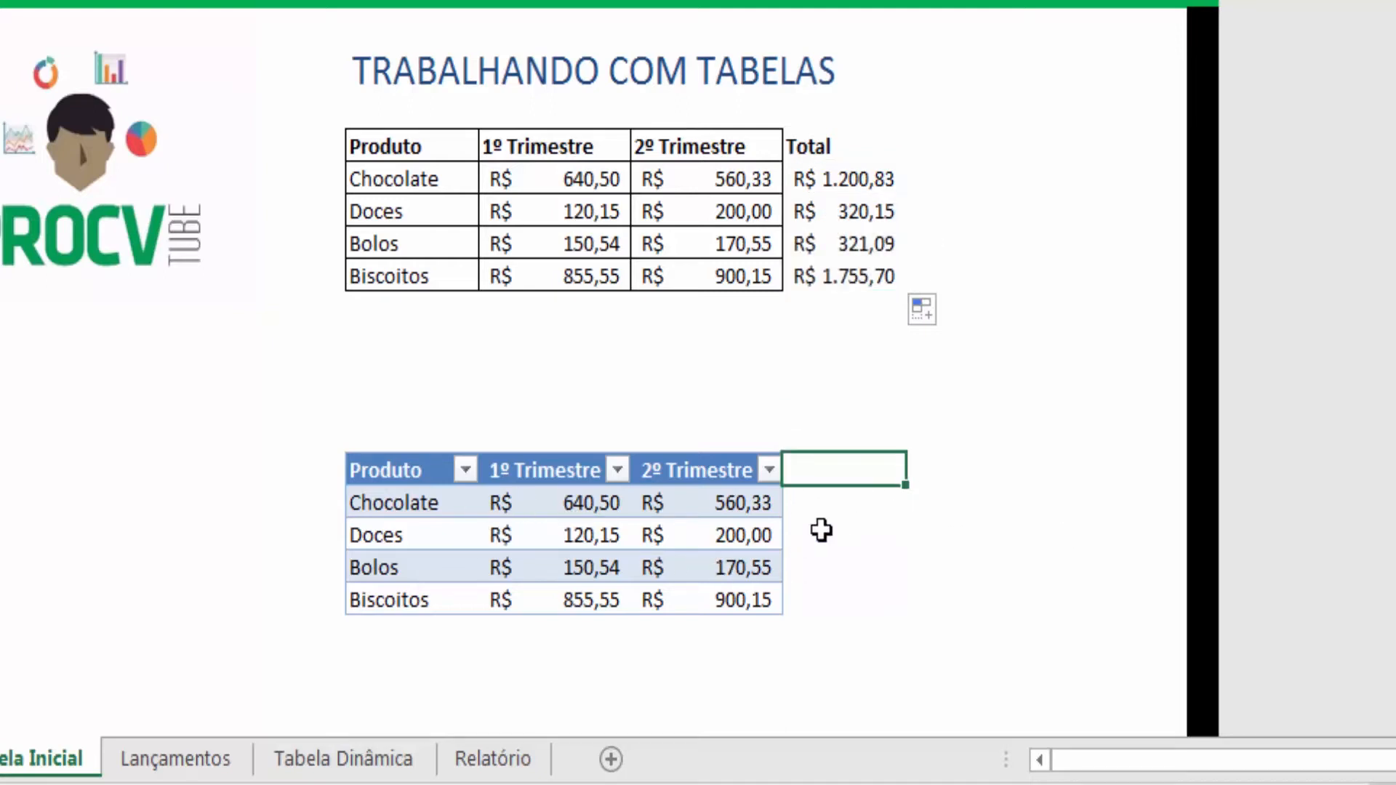
pyautogui.write('Tot')
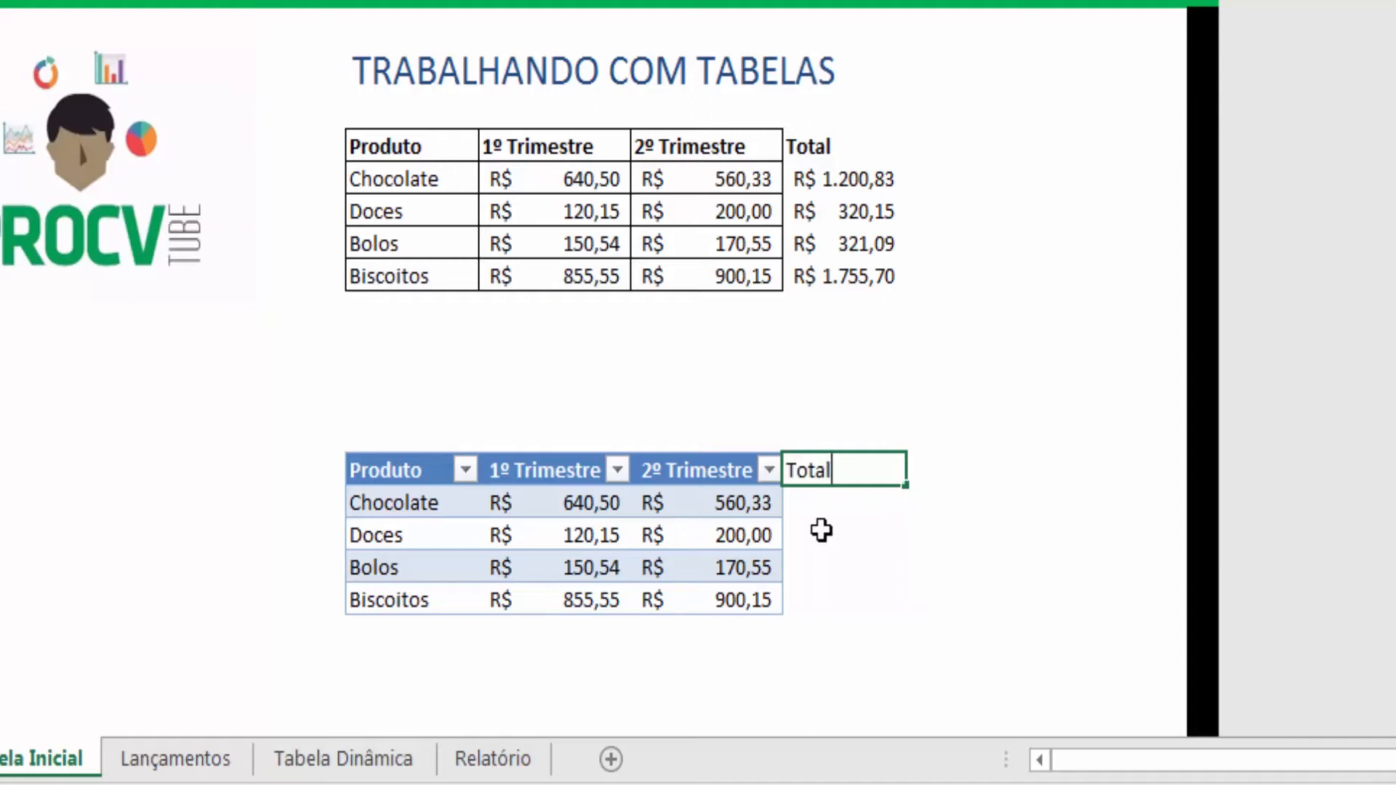
pyautogui.write('al')
pyautogui.press('Return')
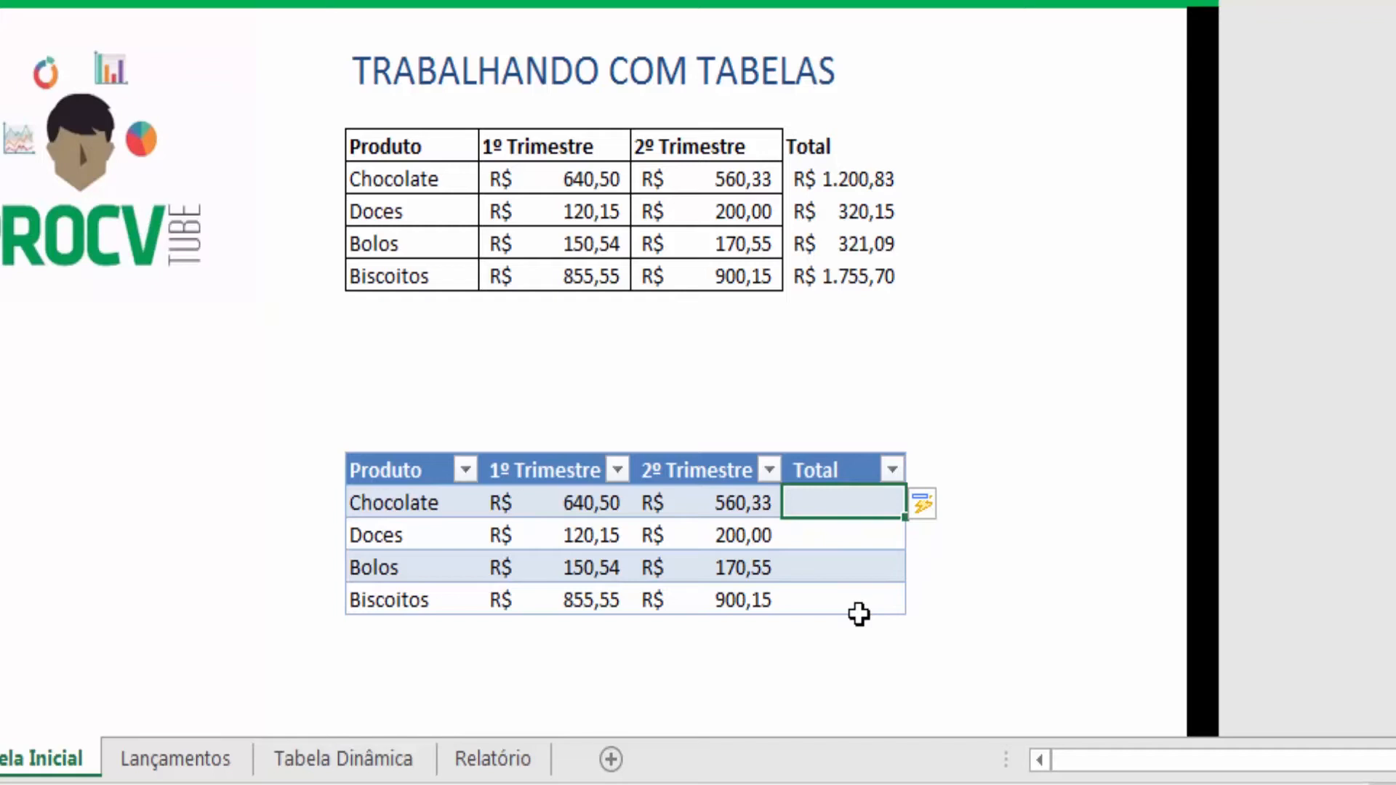
pyautogui.hotkey('alt', '=')
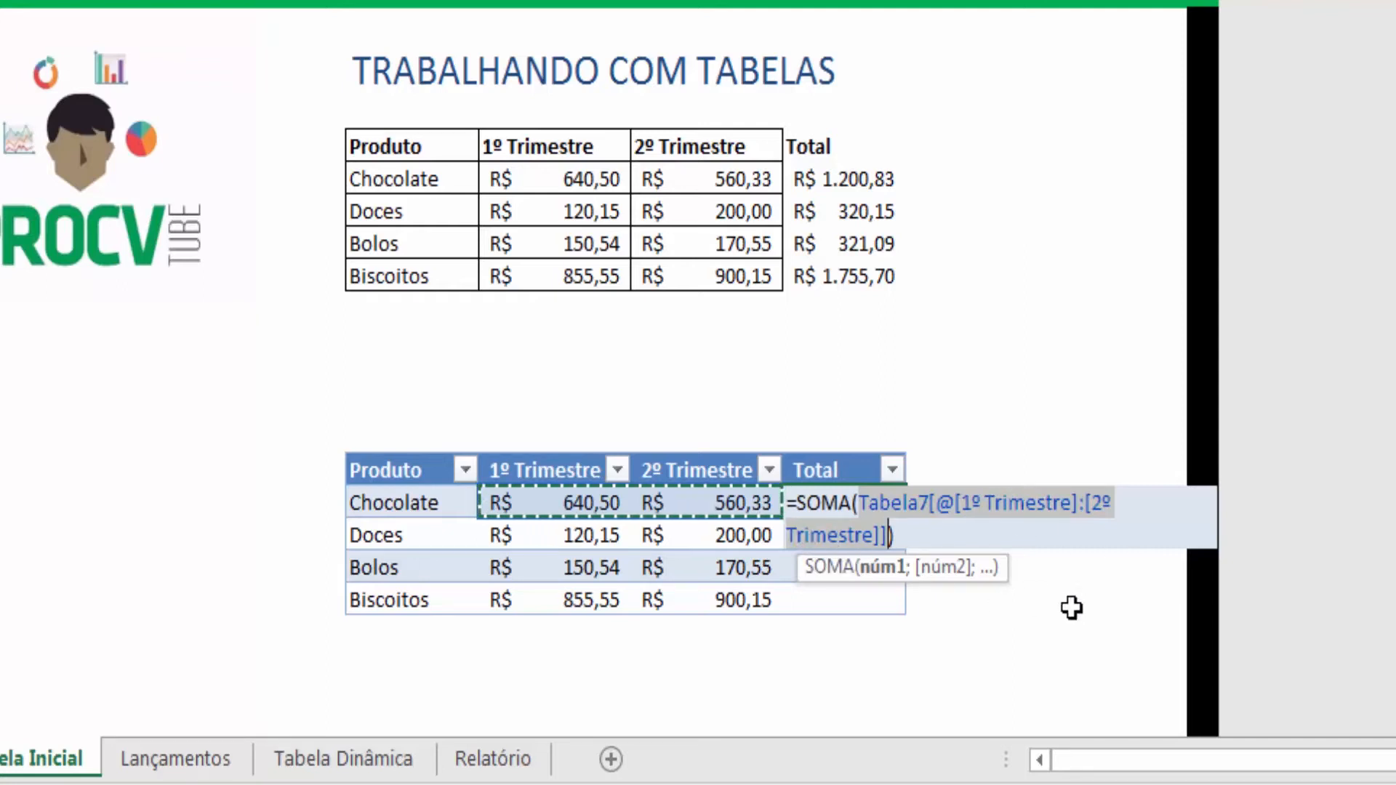
pyautogui.press('Return')
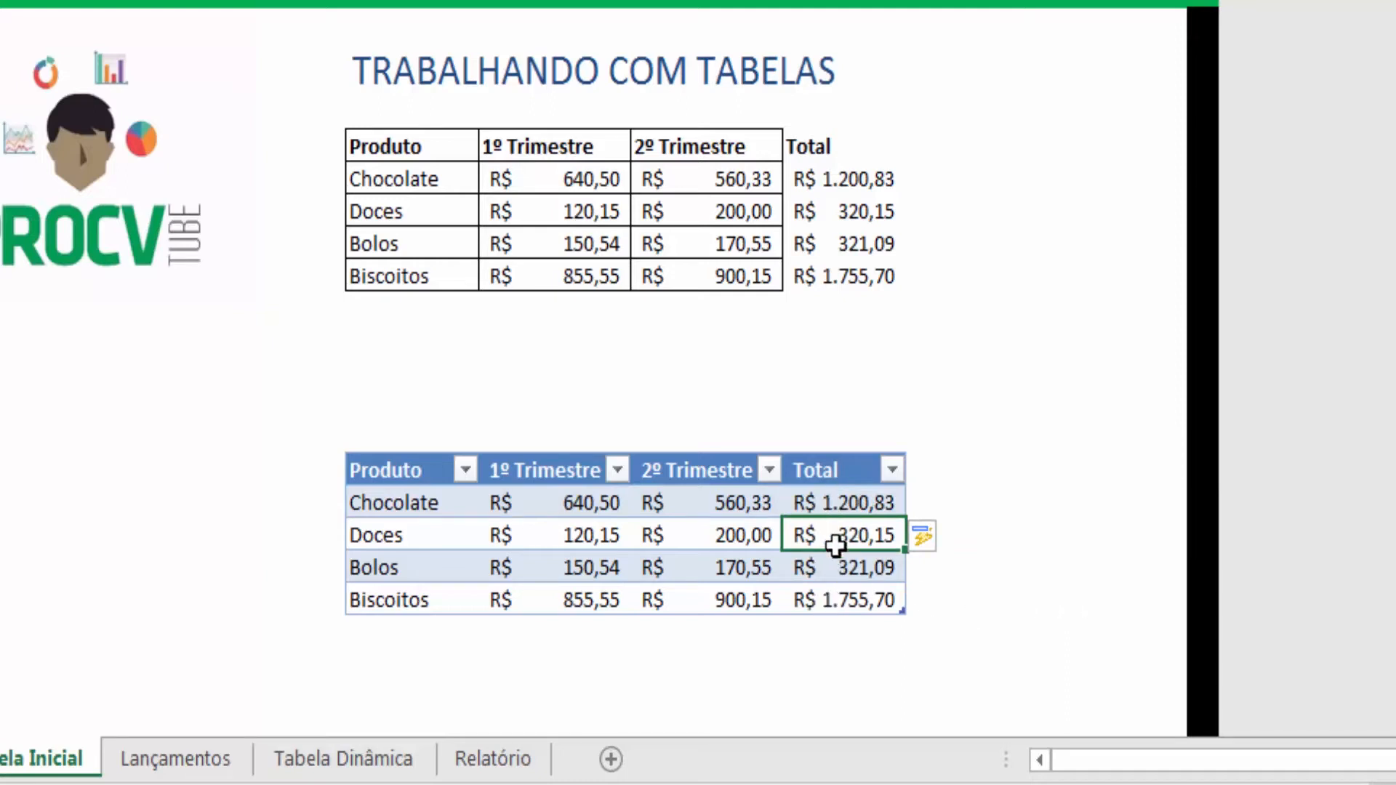
# - Add a Variação header next to the original range's Total column
pyautogui.click(956, 145)
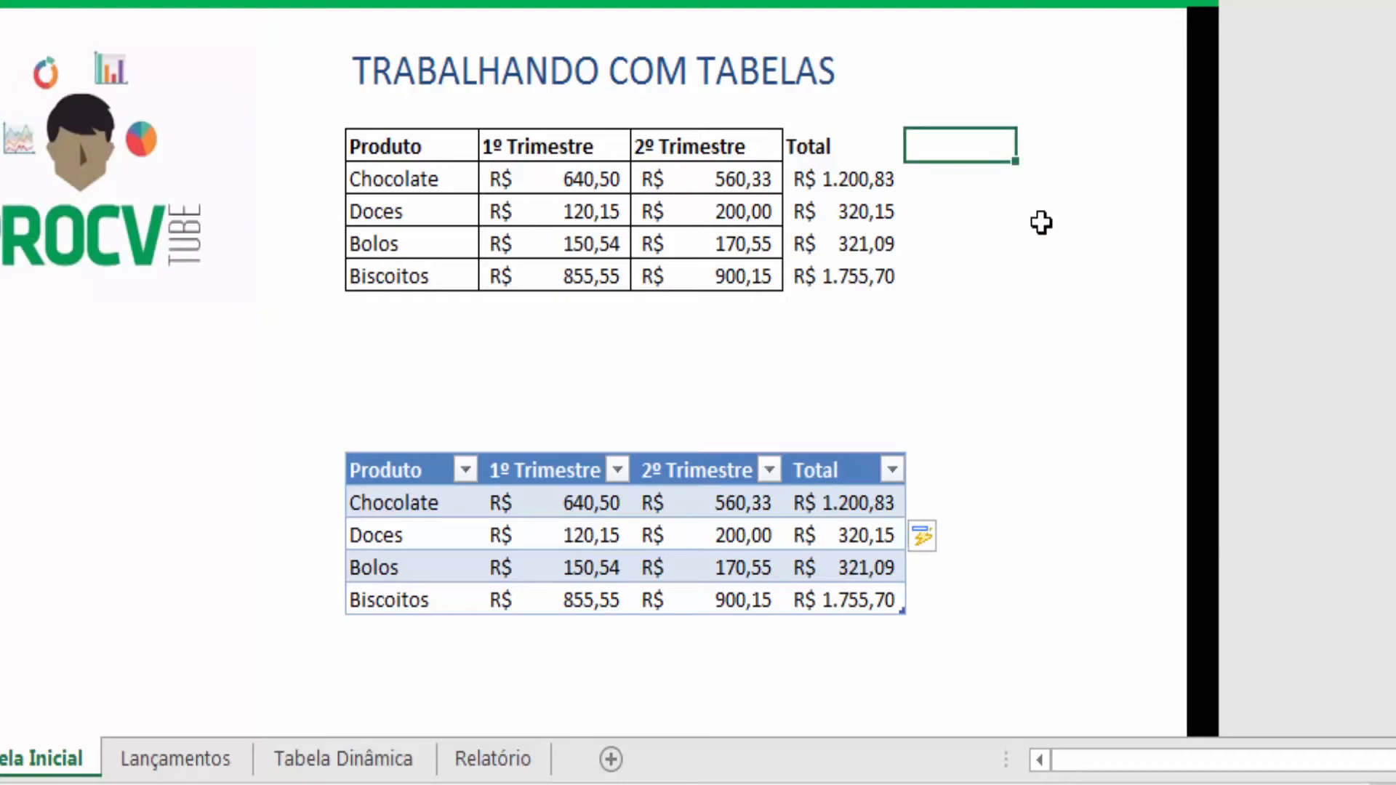
pyautogui.write('Variação')
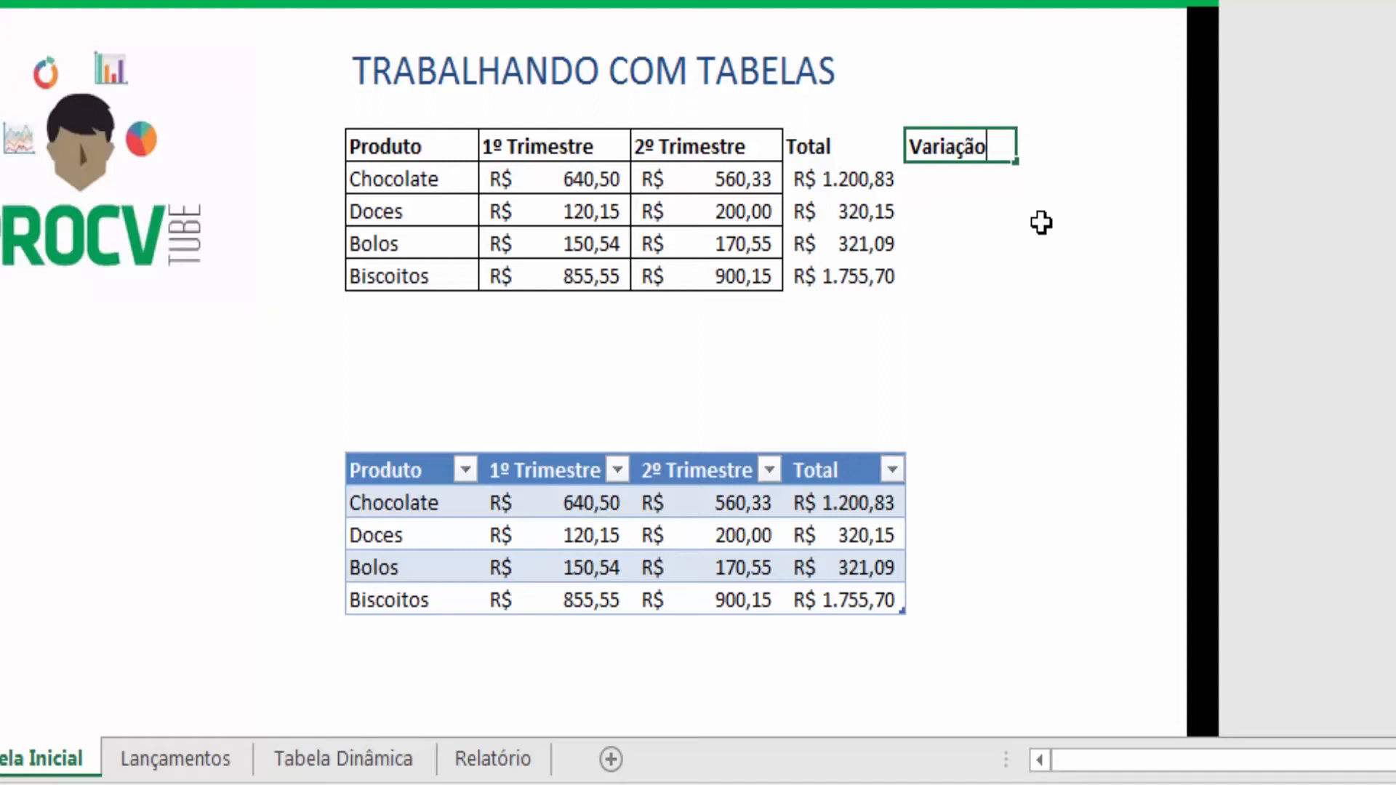
pyautogui.press('Return')
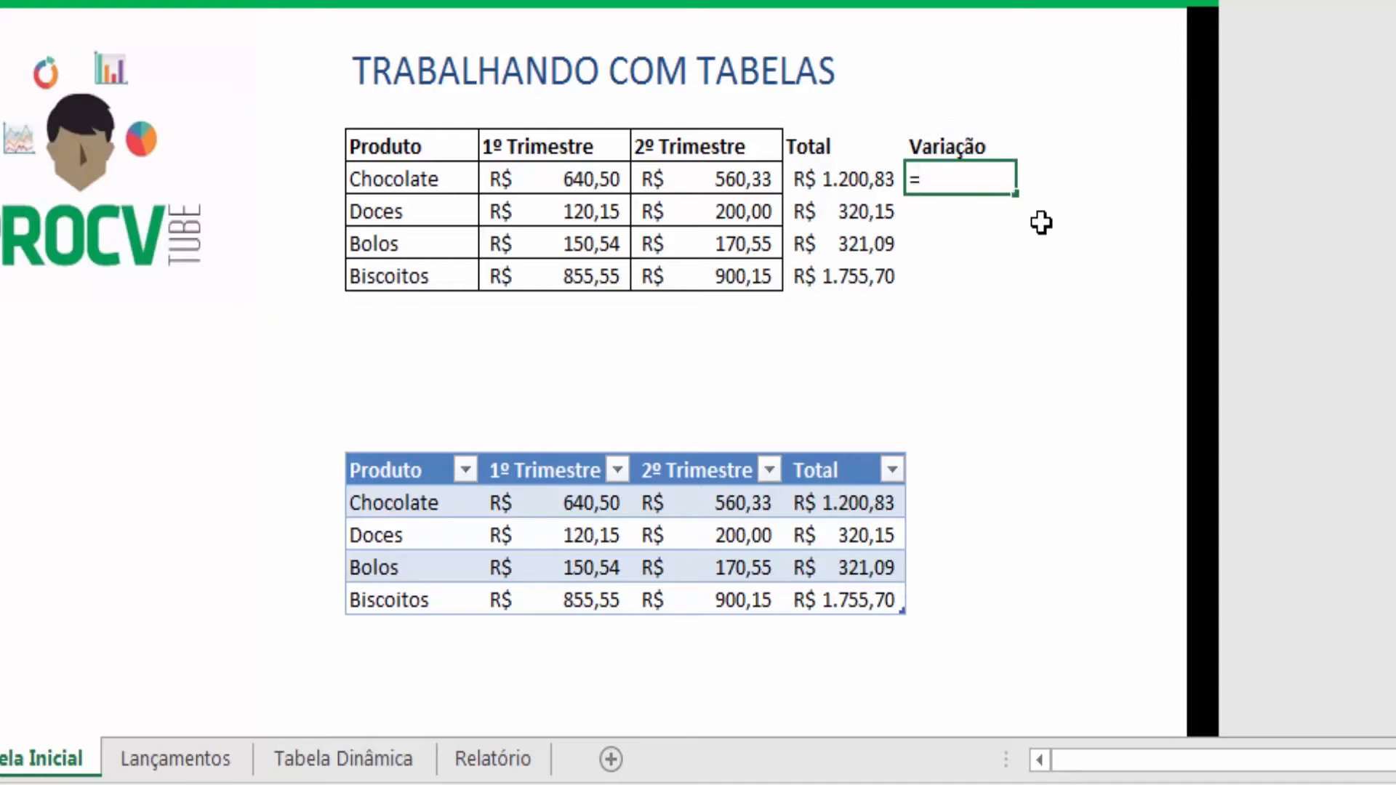
# - Enter =H6/G6-1 in Chocolate's Variação cell and fill it down to Biscoitos
pyautogui.click(689, 177)
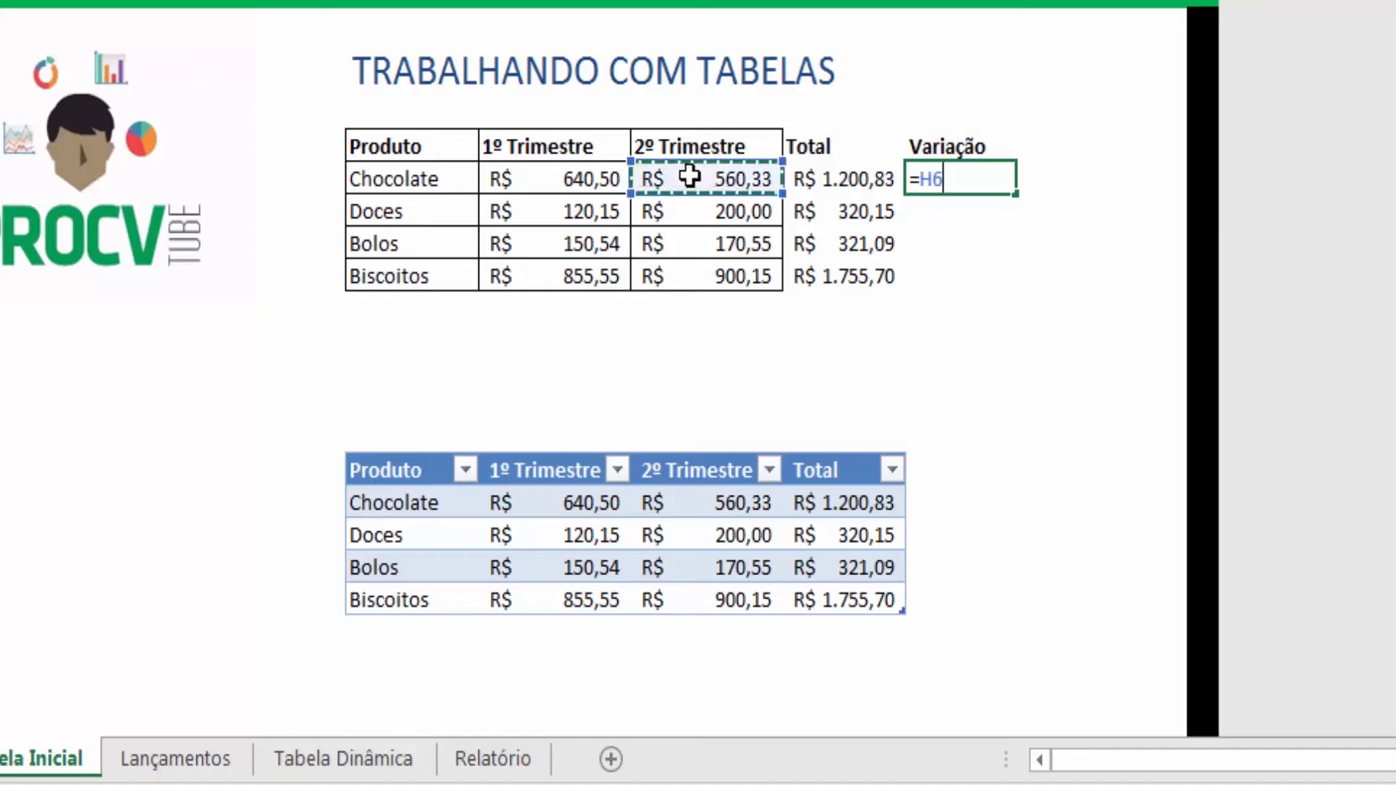
pyautogui.write('/')
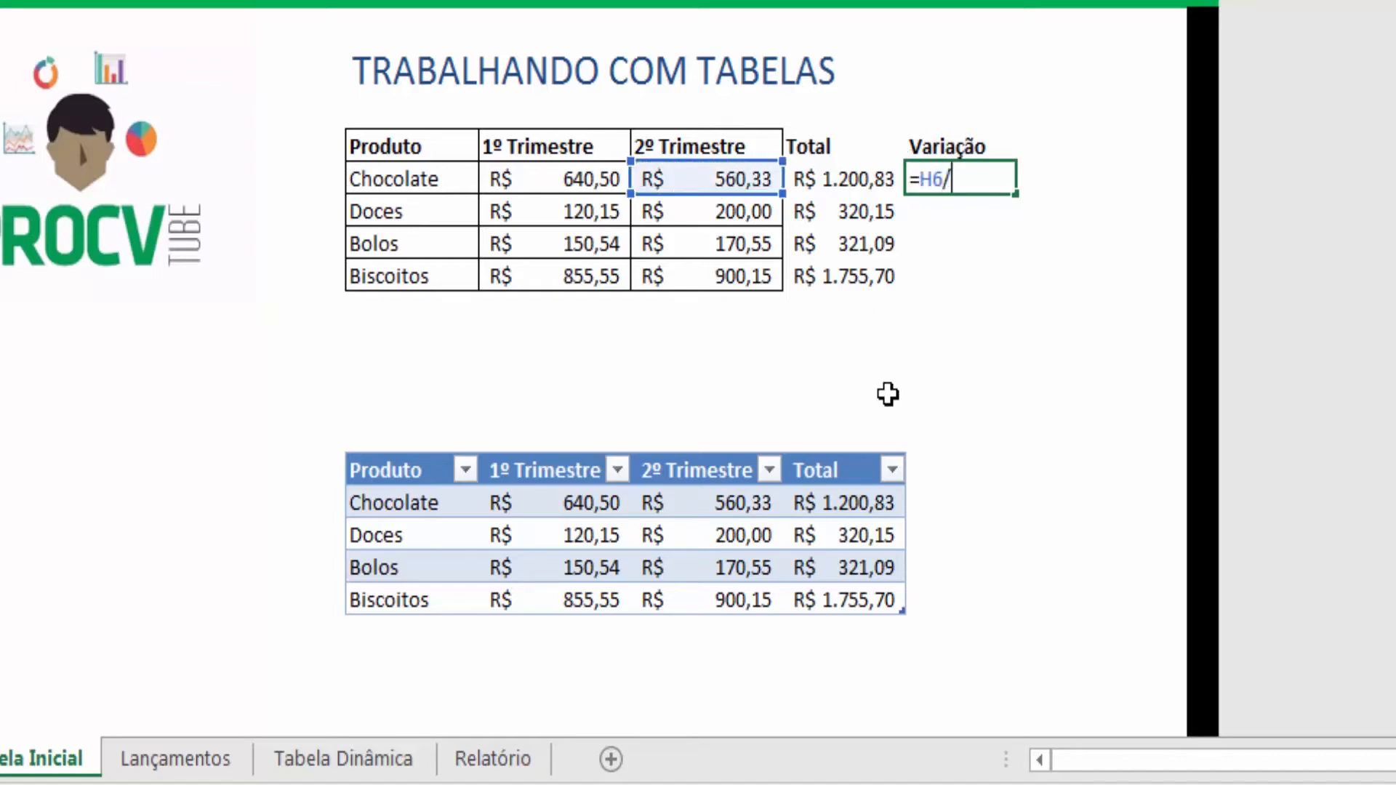
pyautogui.click(546, 175)
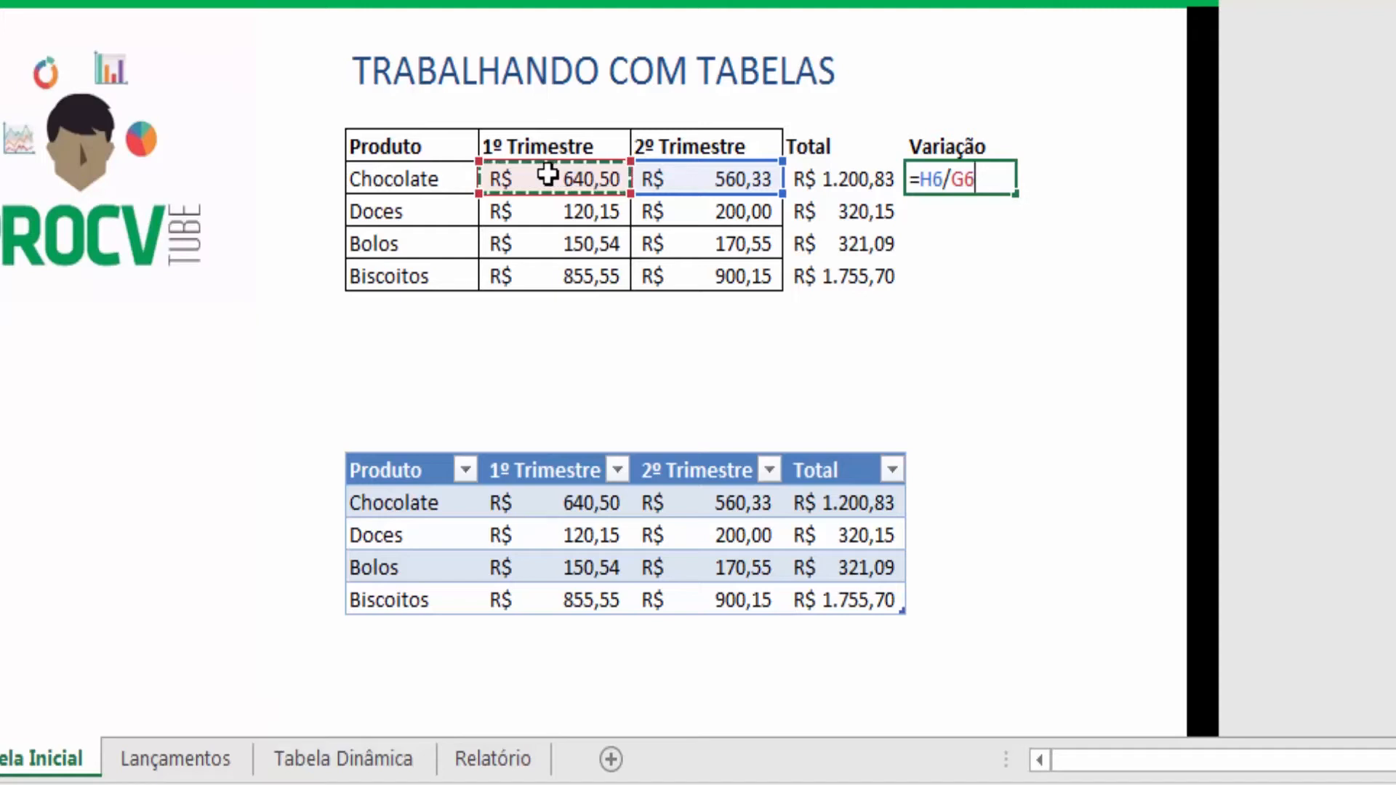
pyautogui.write('-1')
pyautogui.press('Return')
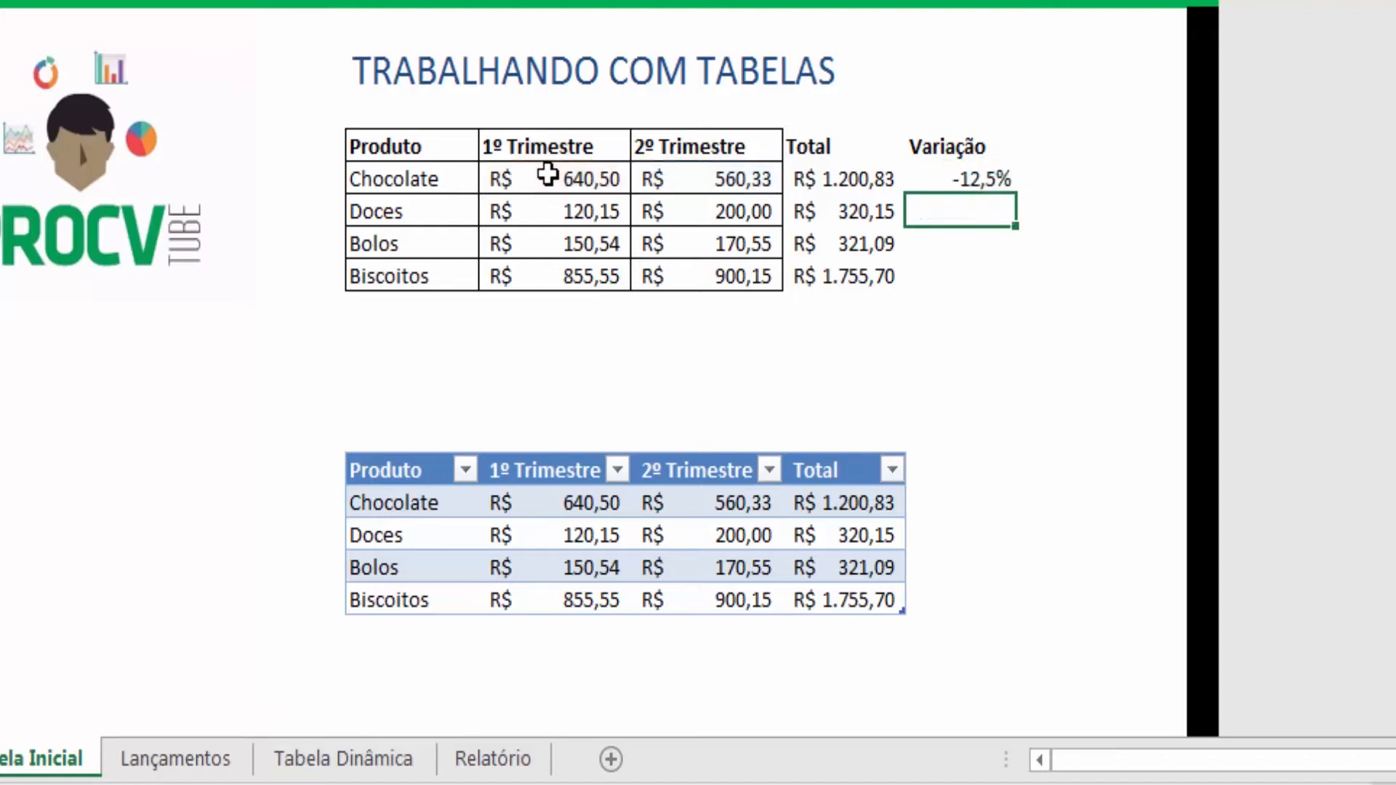
pyautogui.press('Up')
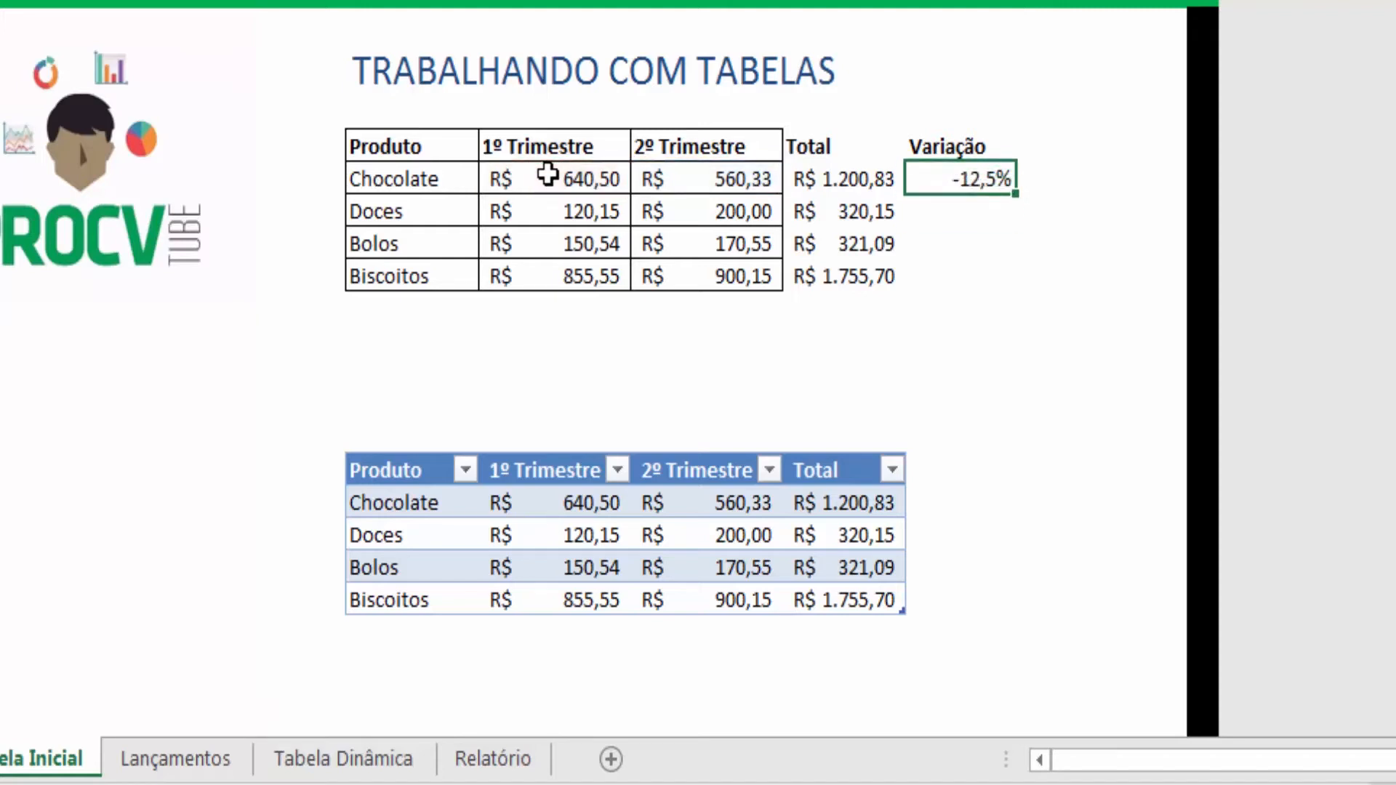
pyautogui.doubleClick(1019, 197)
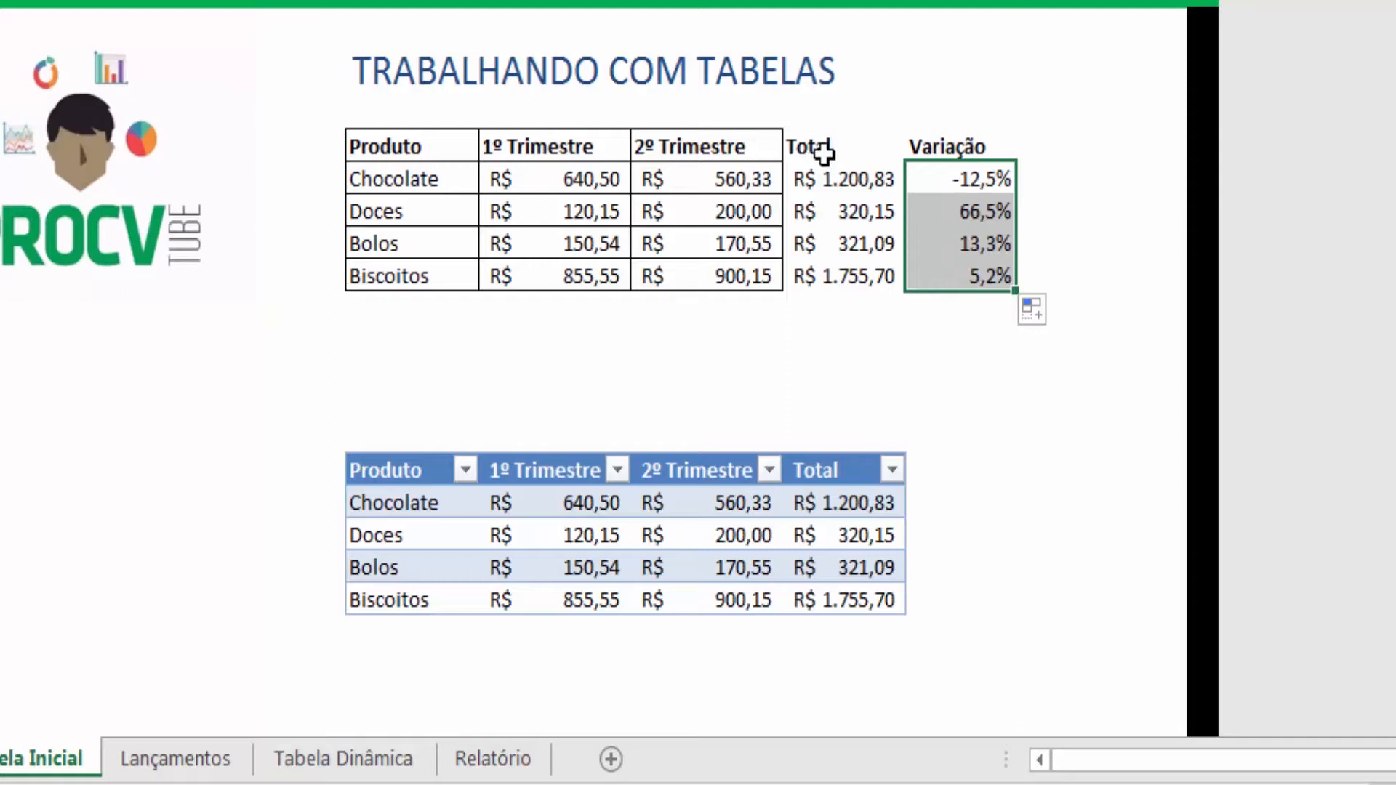
# - Add a variação column header to the formatted table next to its Total column
pyautogui.moveTo(816, 149); pyautogui.dragTo(978, 280)
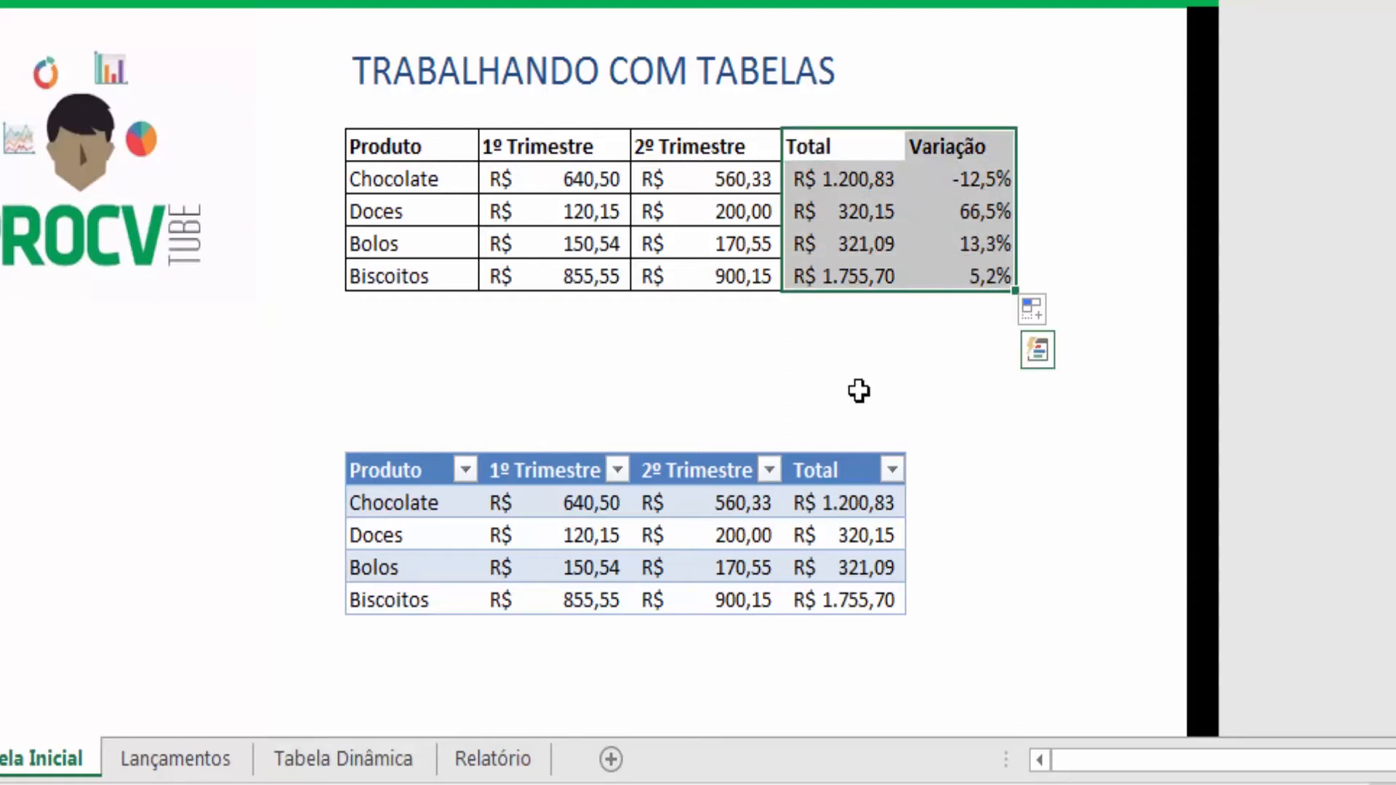
pyautogui.click(941, 470)
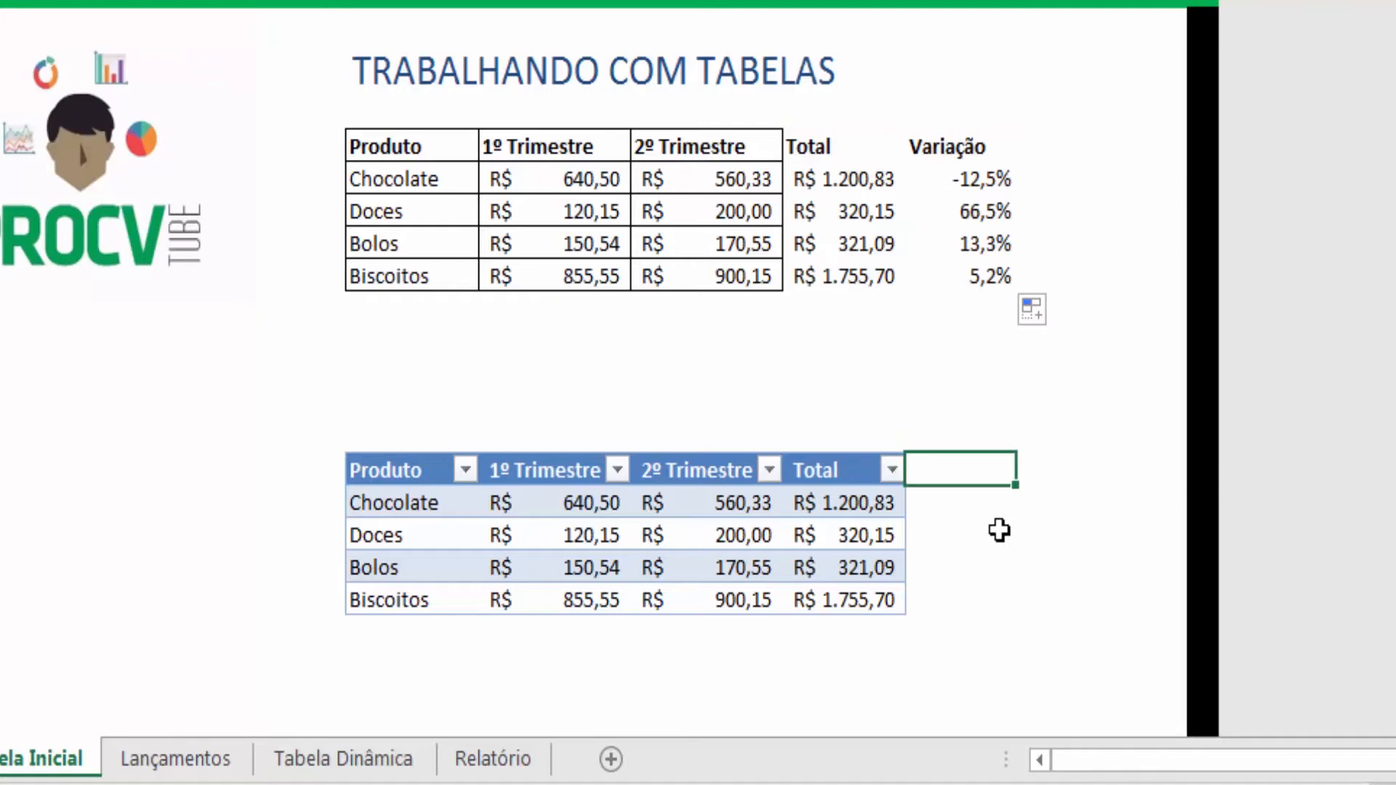
pyautogui.write('varia')
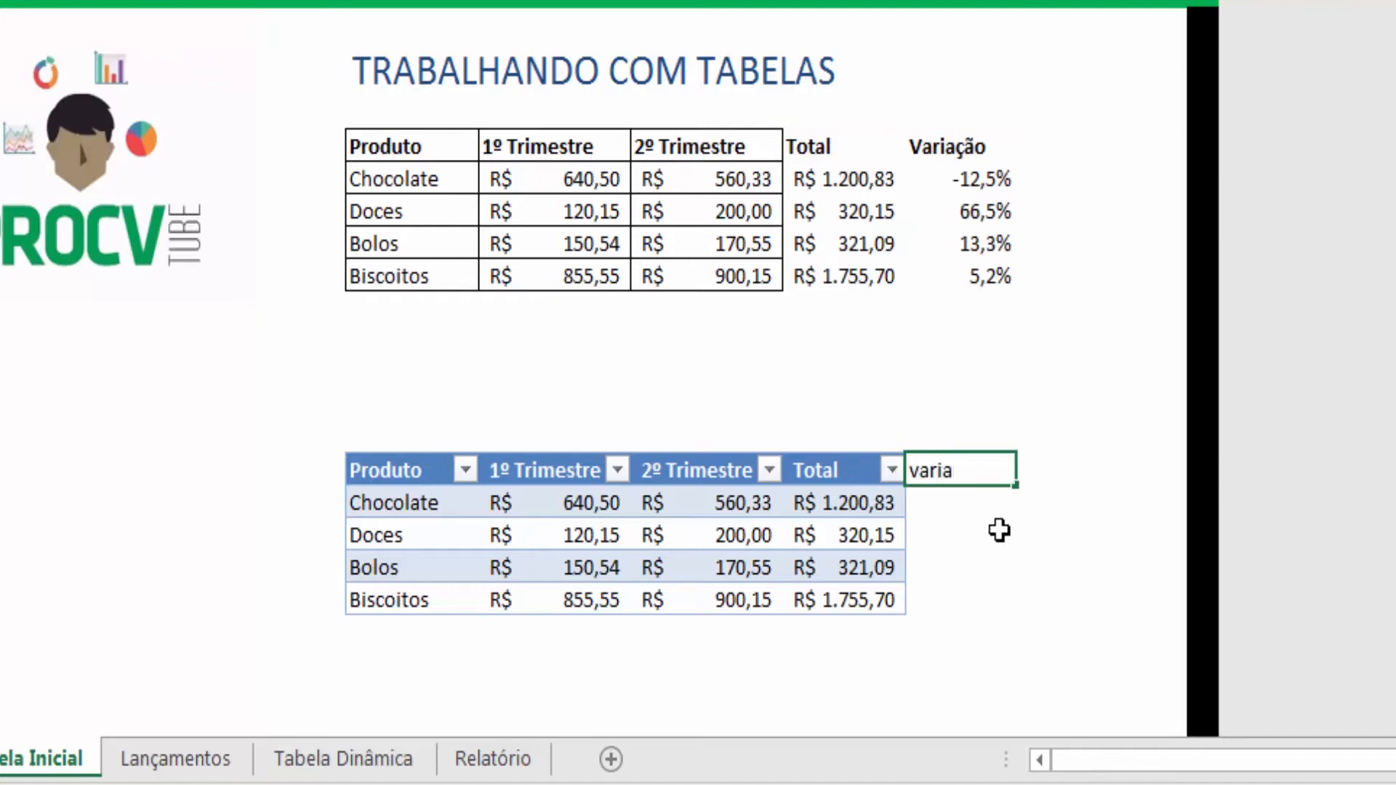
pyautogui.write('ção')
pyautogui.press('Return')
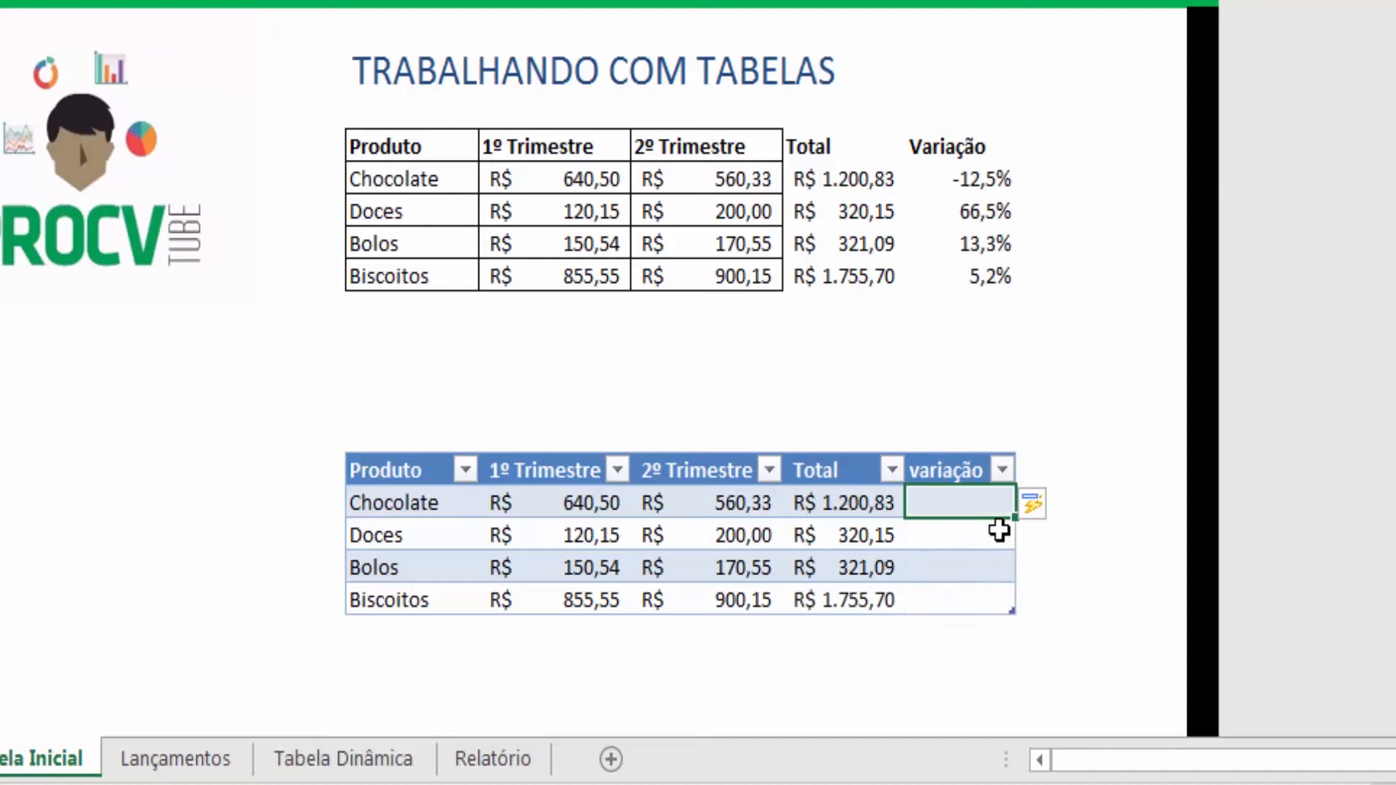
# - Enter a structured formula dividing 2º Trimestre by 1º Trimestre minus 1 in the table's first variação cell, and compare it with the range's formula
pyautogui.write('=')
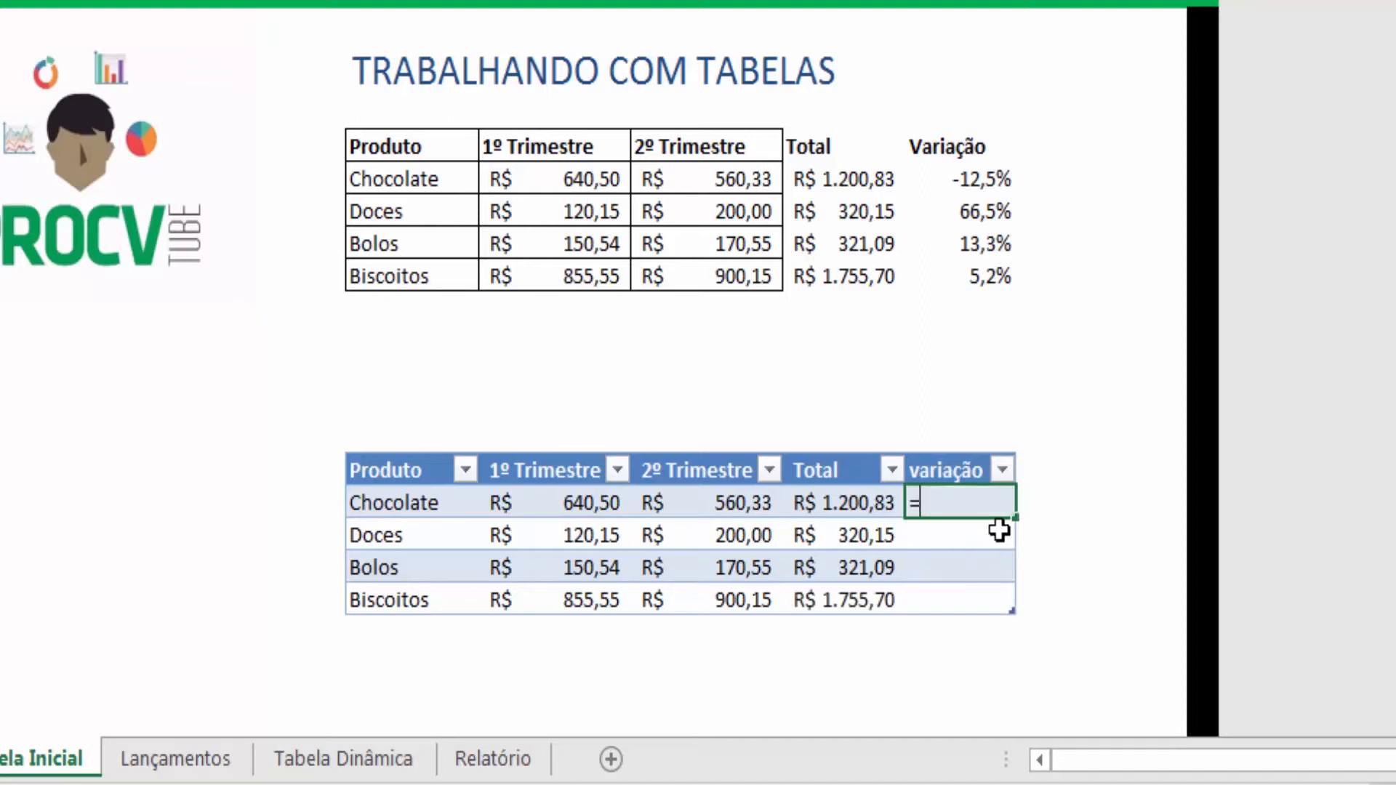
pyautogui.click(707, 503)
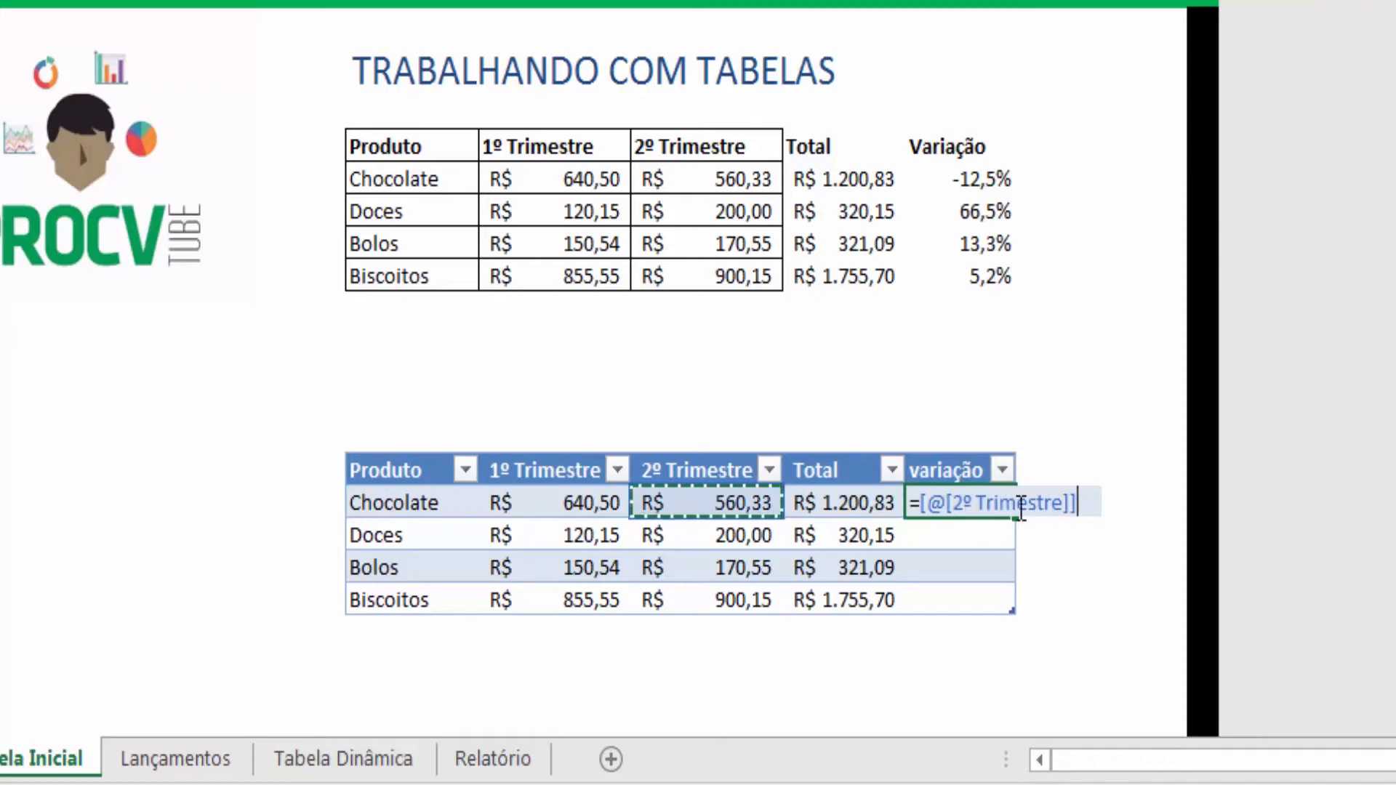
pyautogui.write('/')
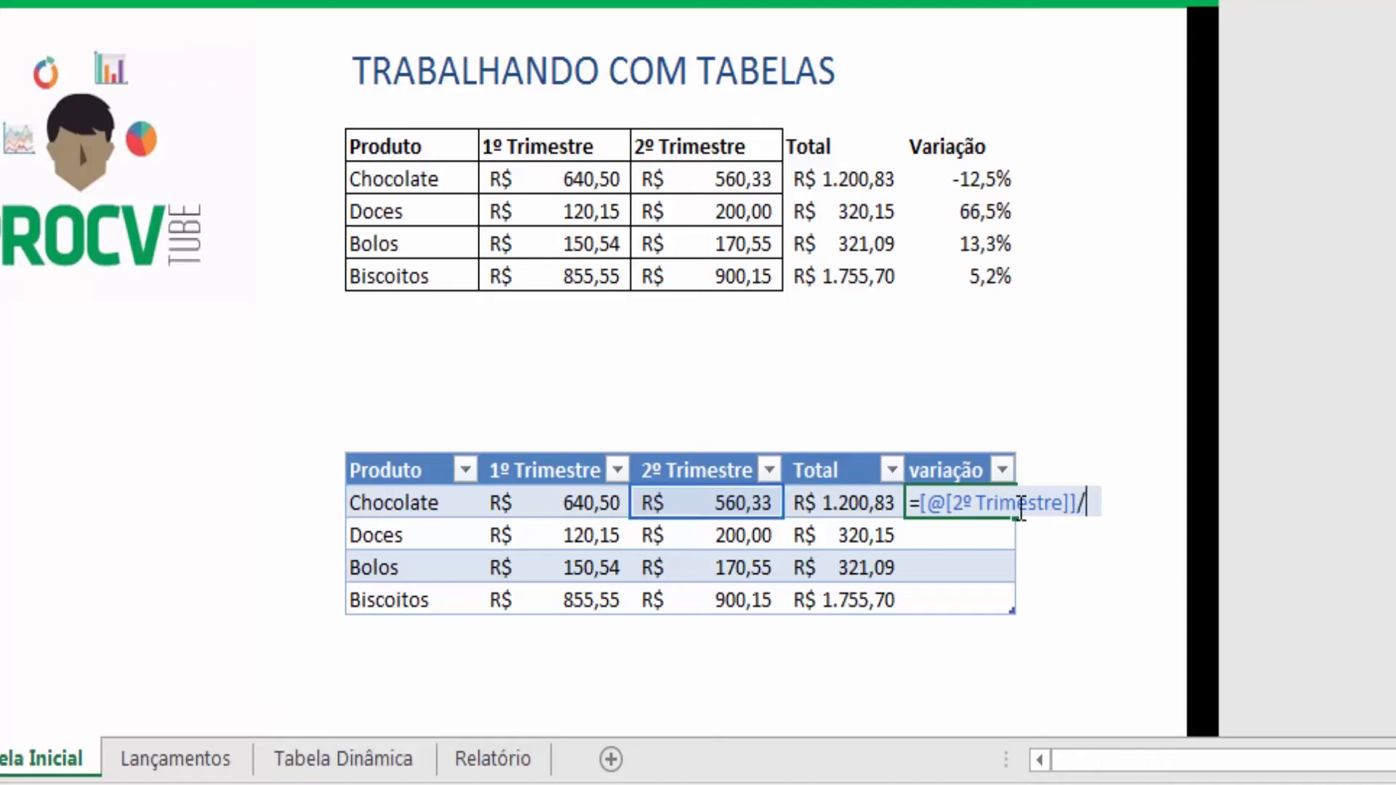
pyautogui.click(552, 503)
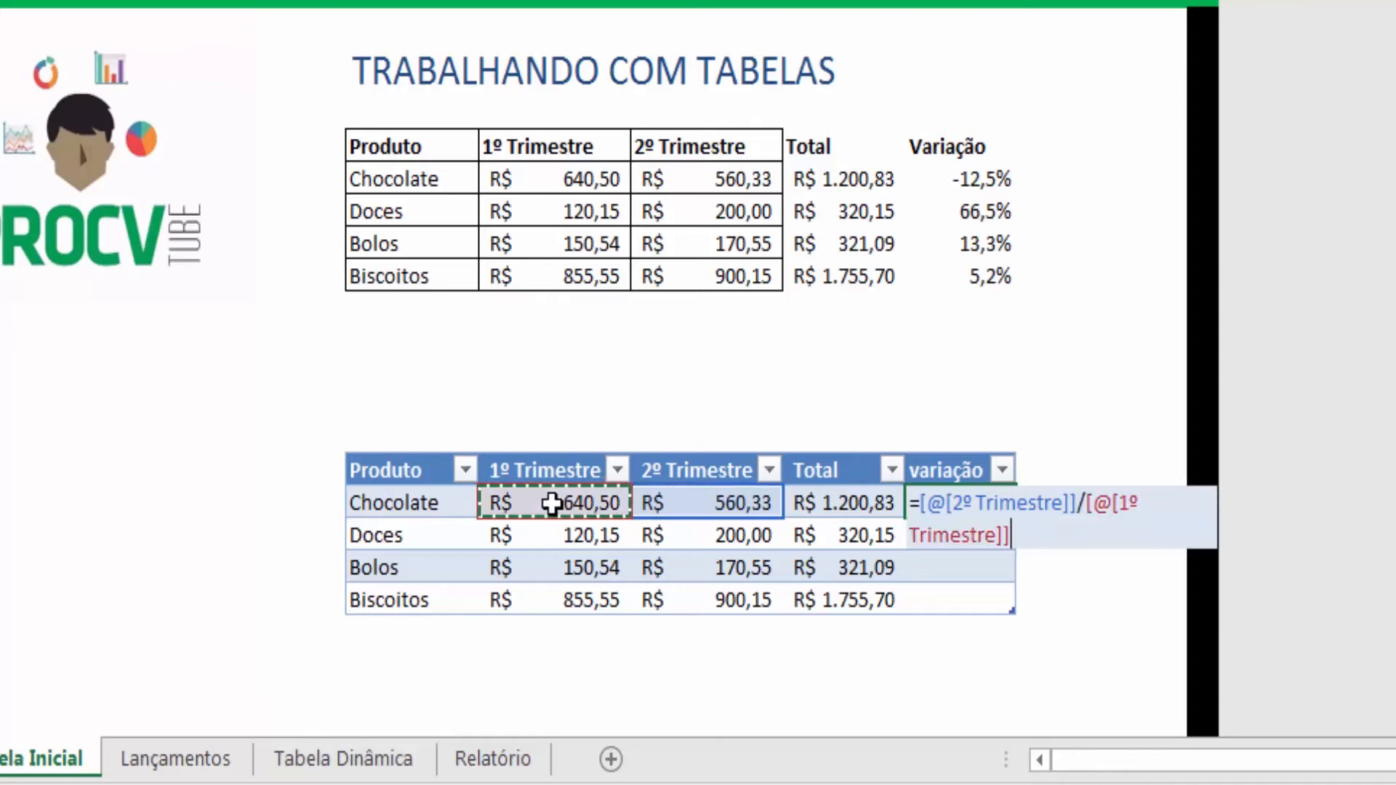
pyautogui.write('-1')
pyautogui.press('Return')
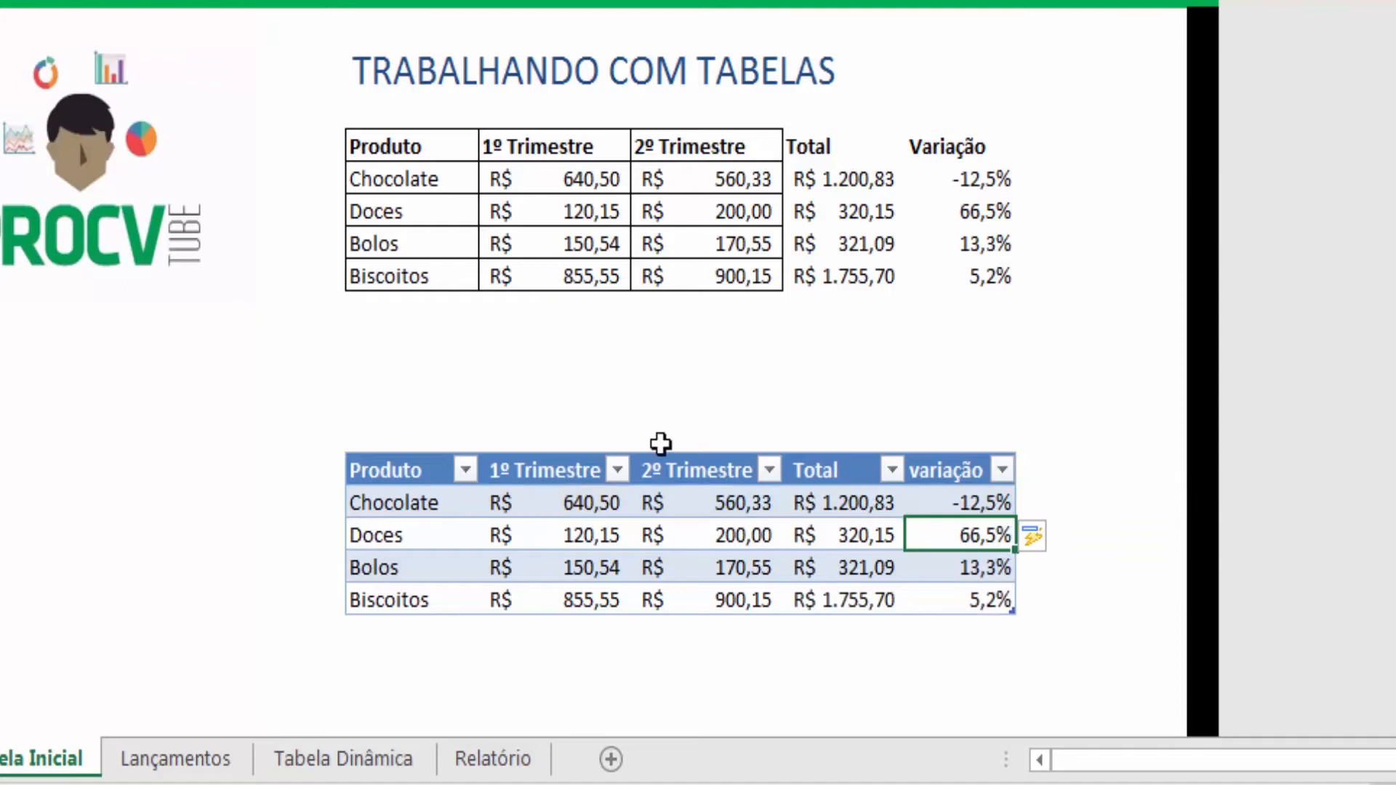
pyautogui.moveTo(970, 499); pyautogui.dragTo(976, 595)
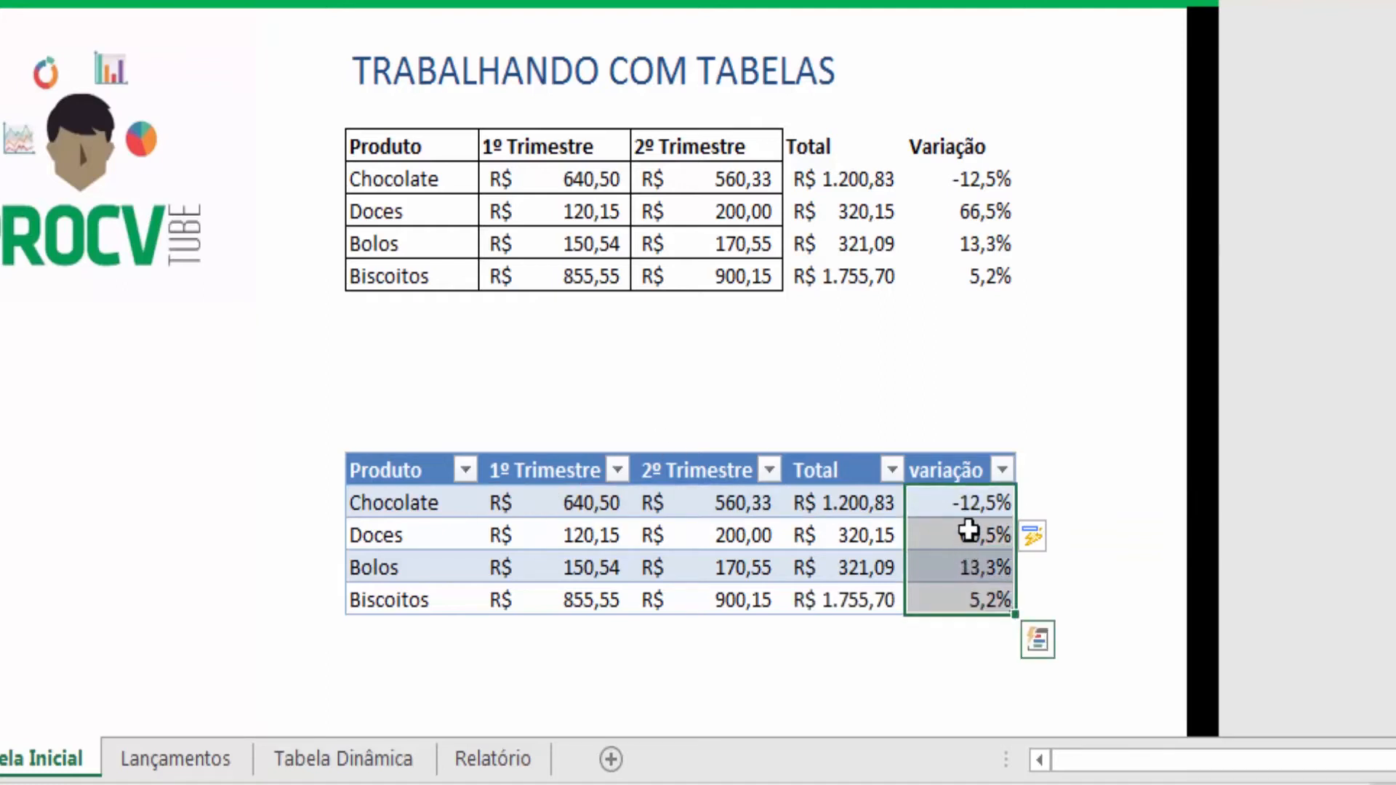
pyautogui.click(961, 505)
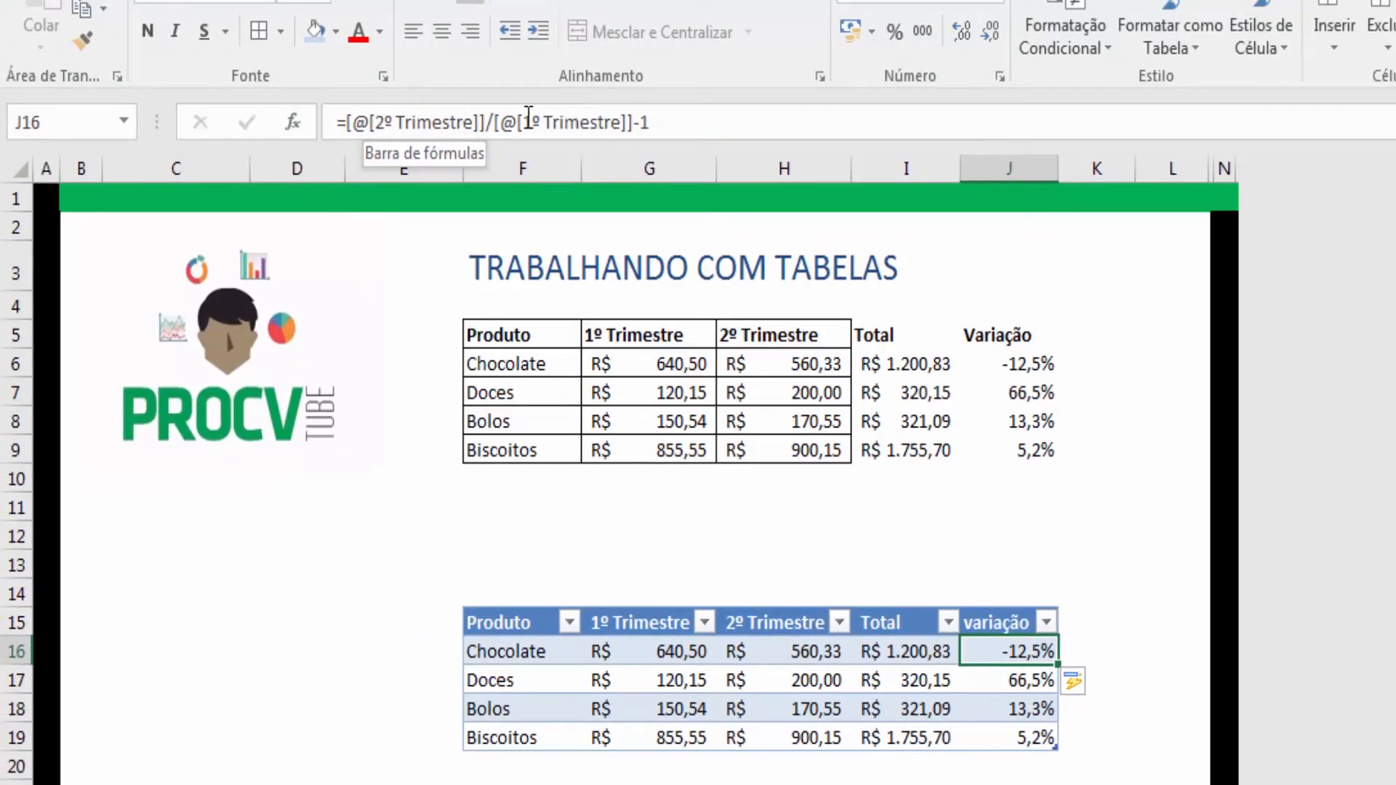
pyautogui.click(1036, 364)
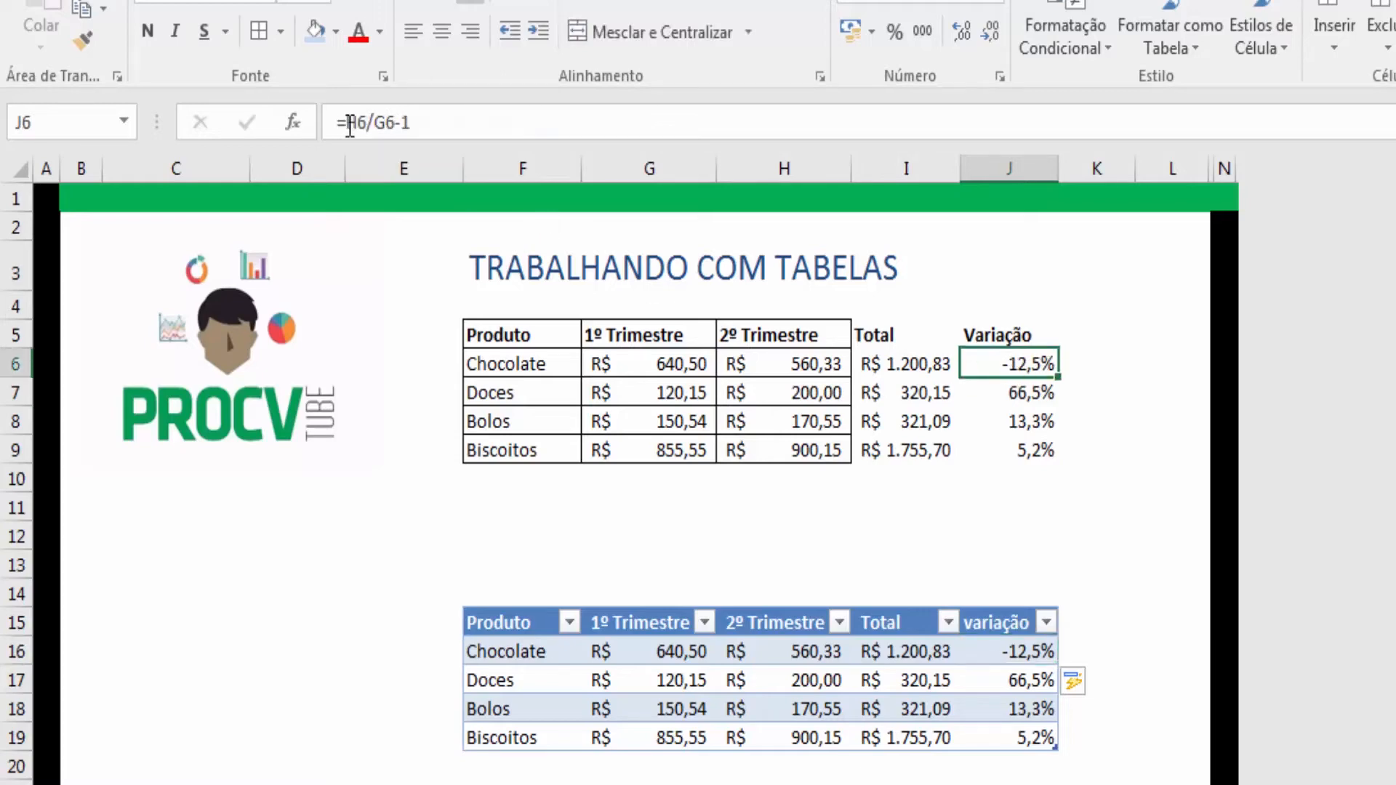
pyautogui.click(1000, 647)
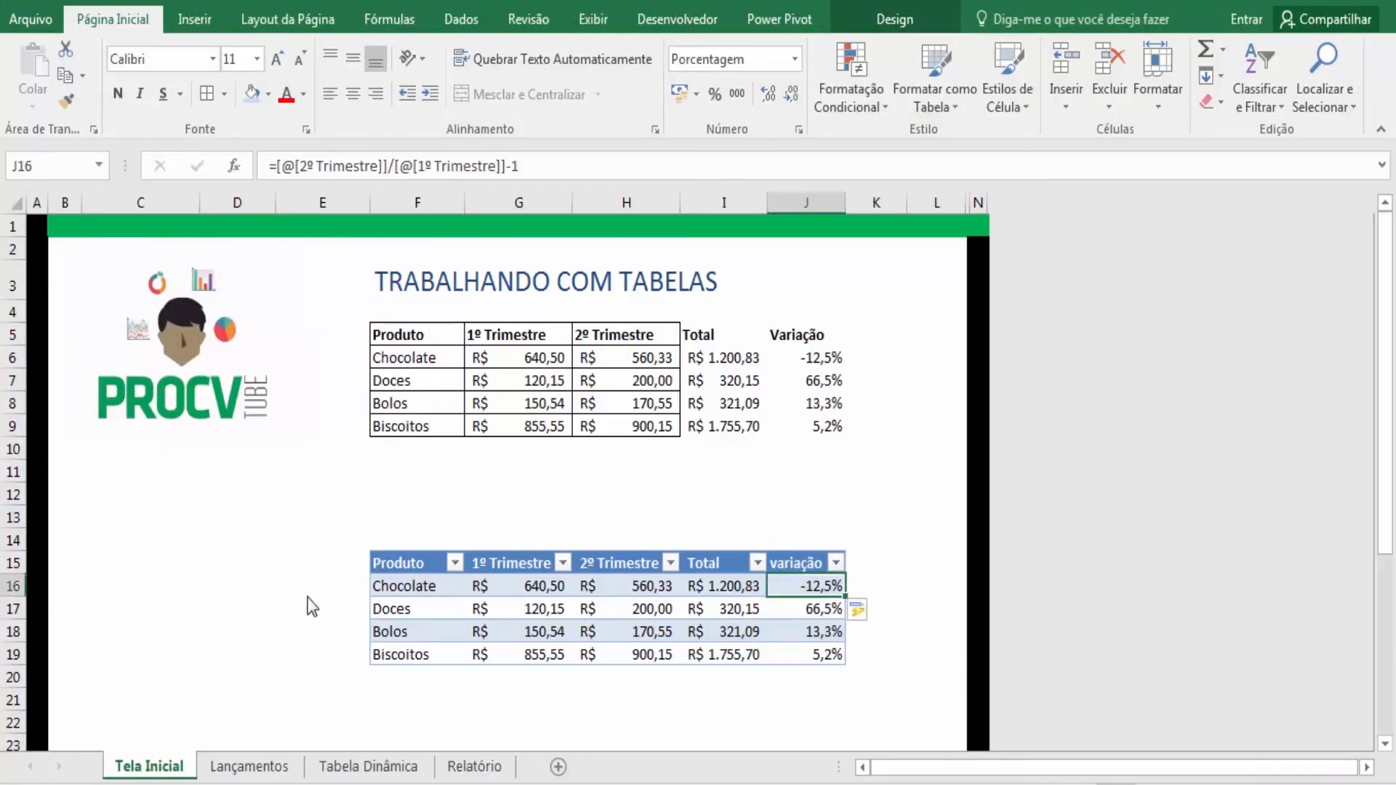
# - Enter the label Qtde de Produtos in cell C15
pyautogui.click(161, 560)
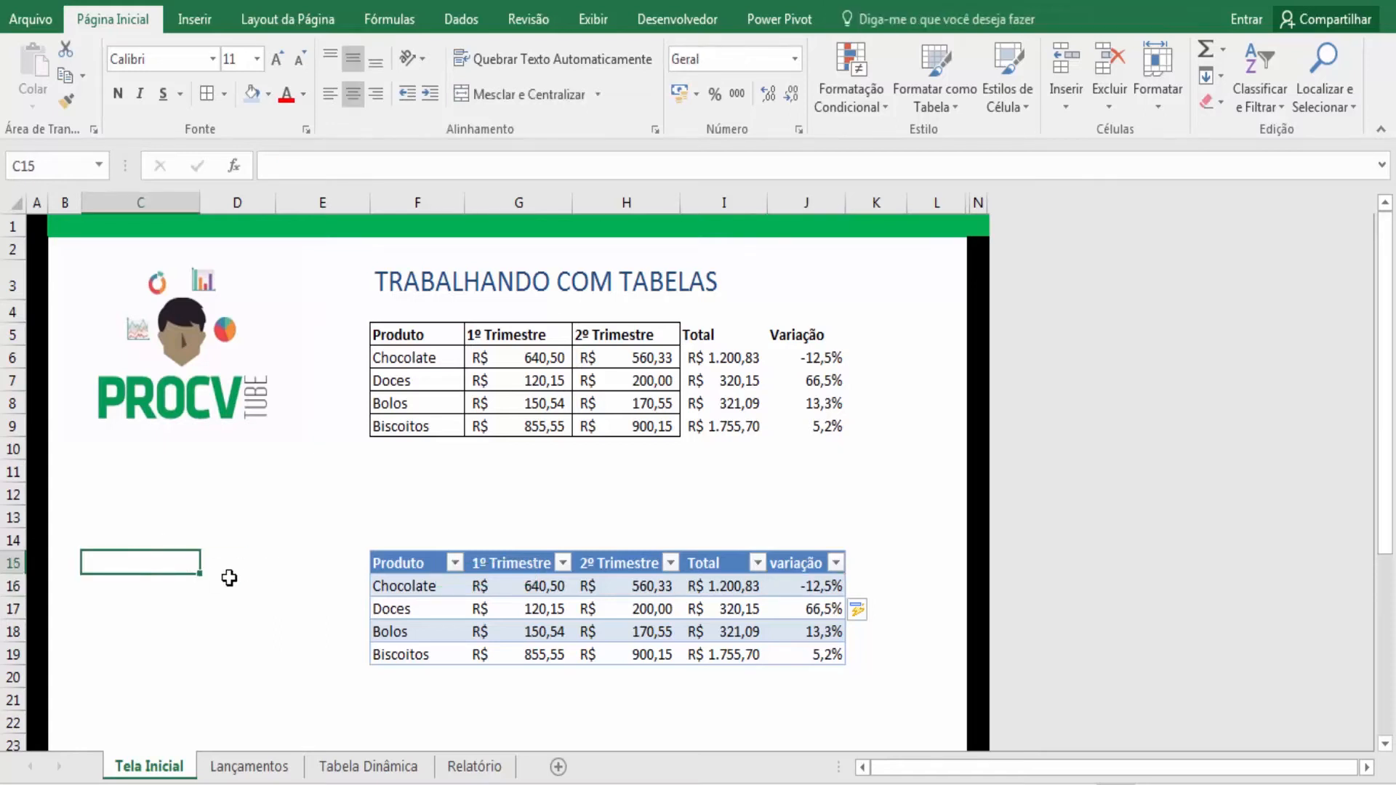
pyautogui.click(445, 601)
pyautogui.click(148, 555)
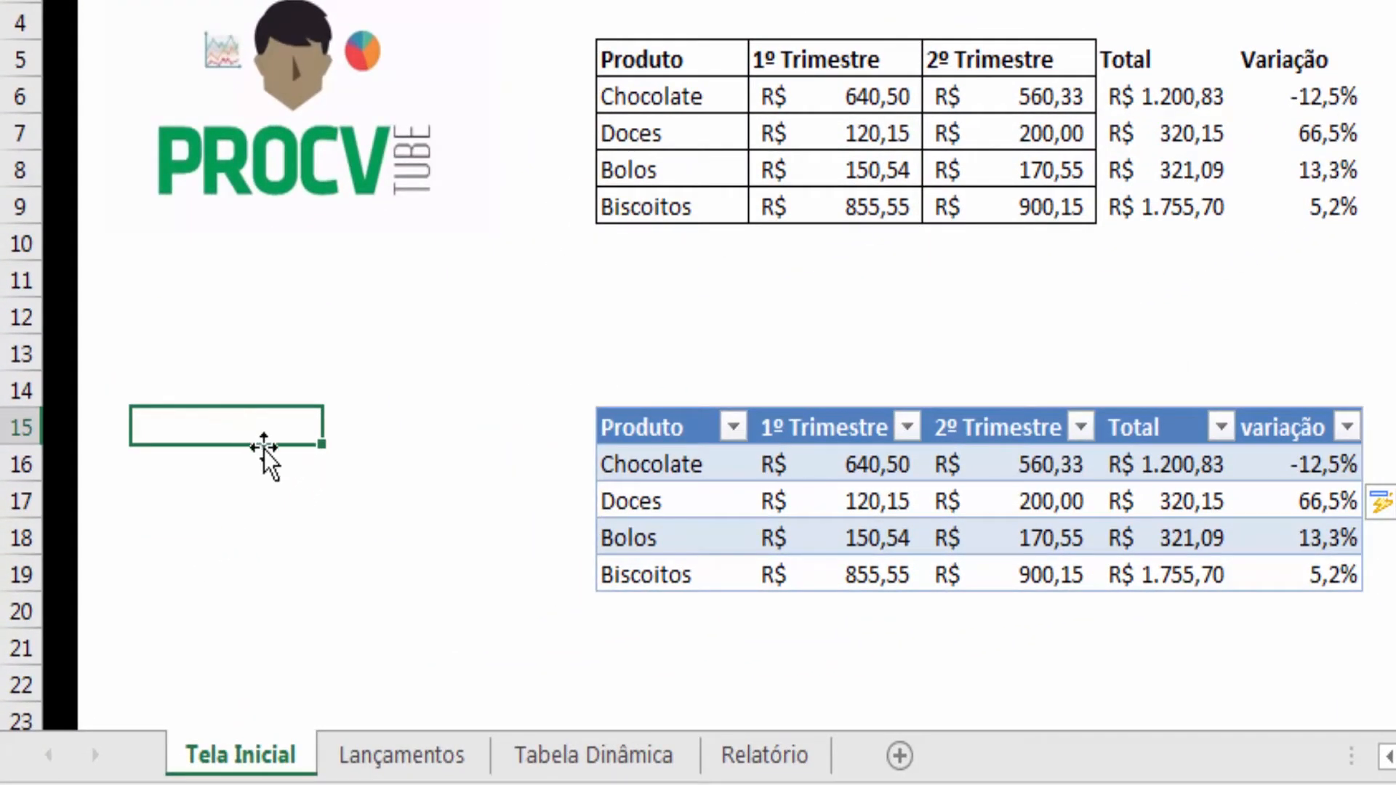
pyautogui.write('Qt')
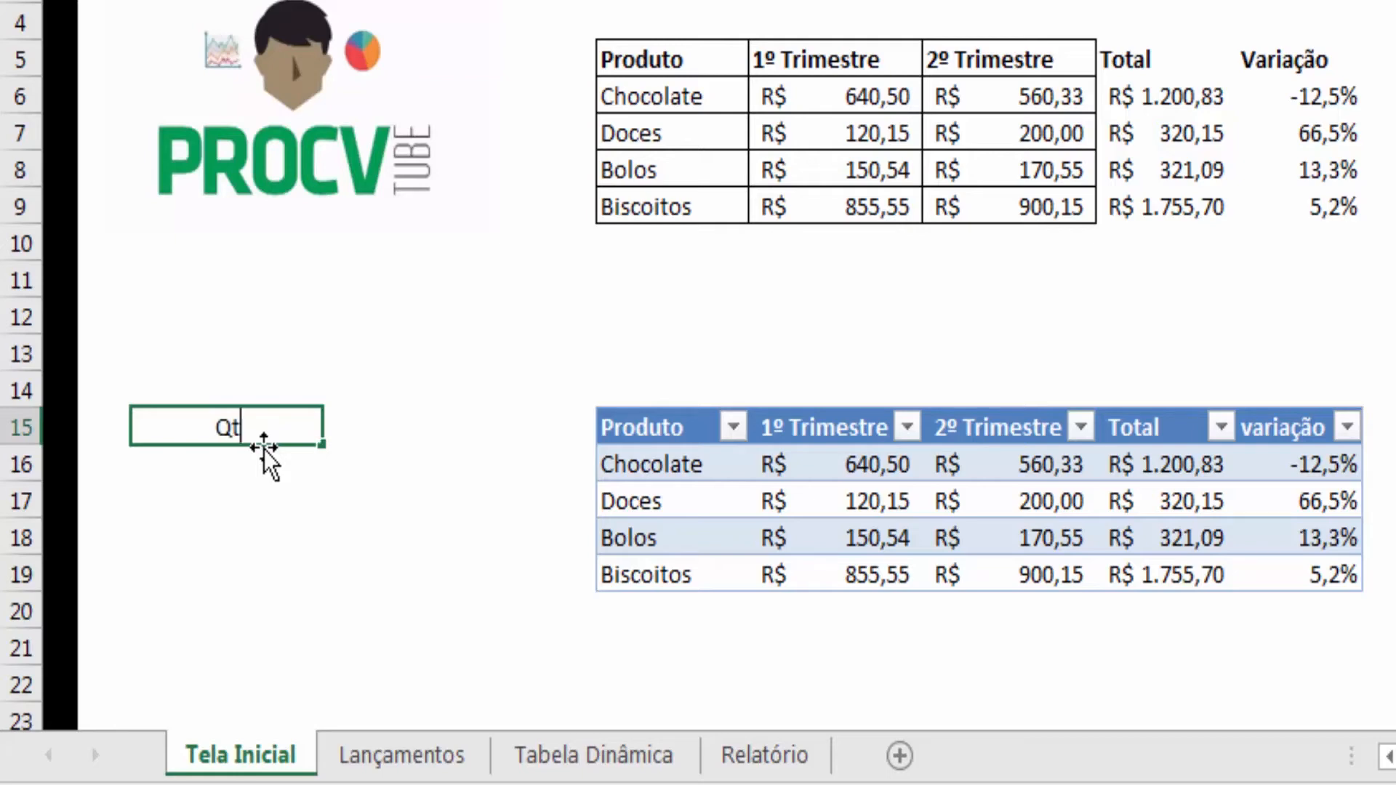
pyautogui.write('de de Produtos')
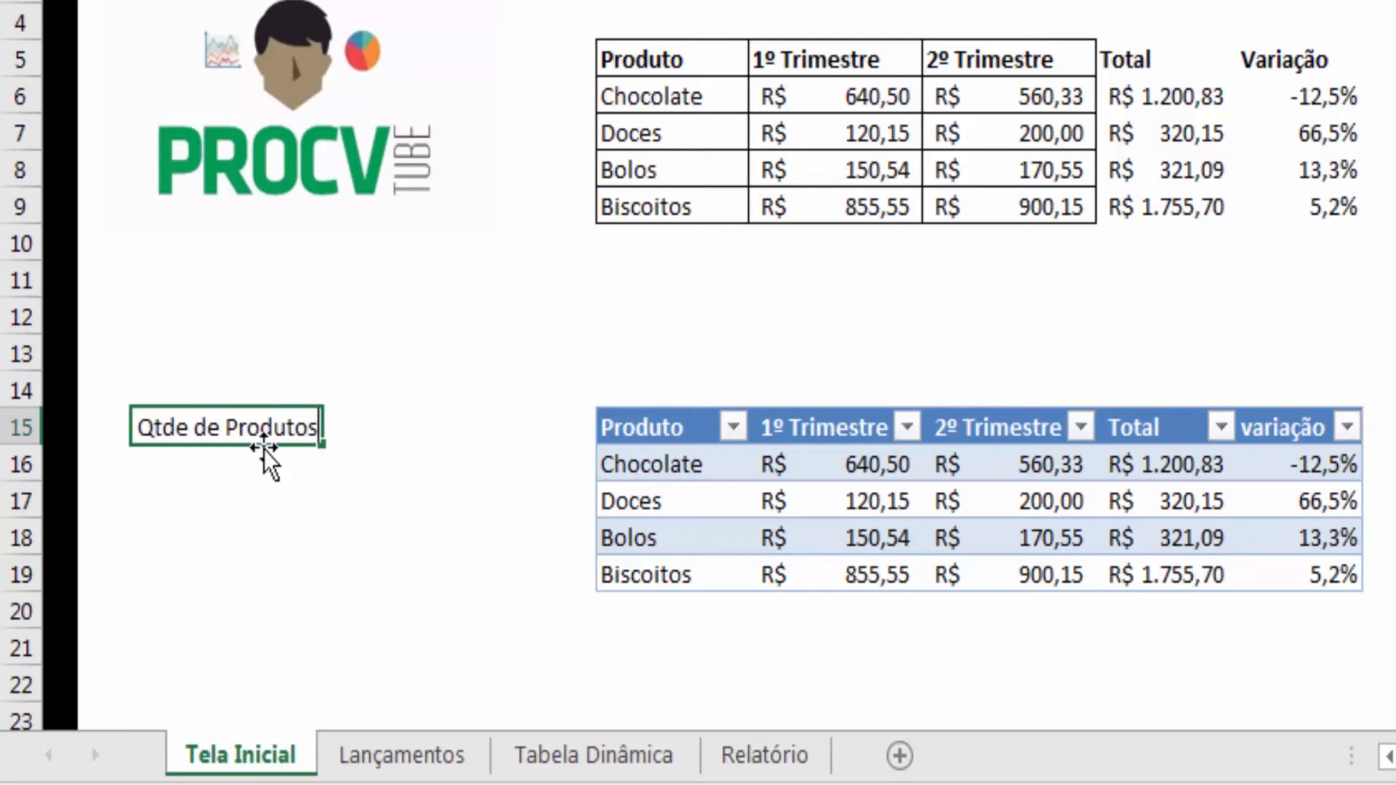
pyautogui.press('Return')
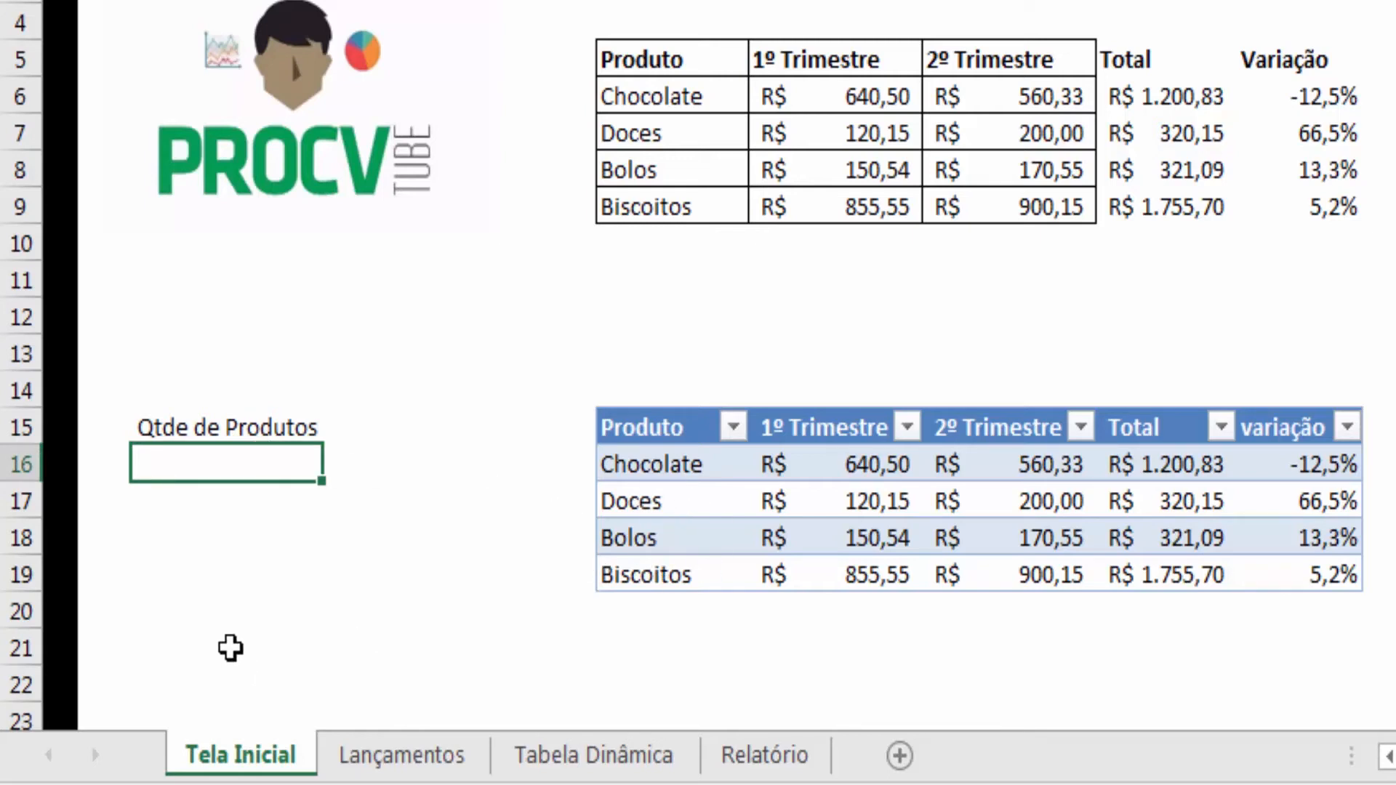
# - Count the table's products in C16 with =CONT.VALORES(Tabela7[Produto])
pyautogui.write('=cont.va')
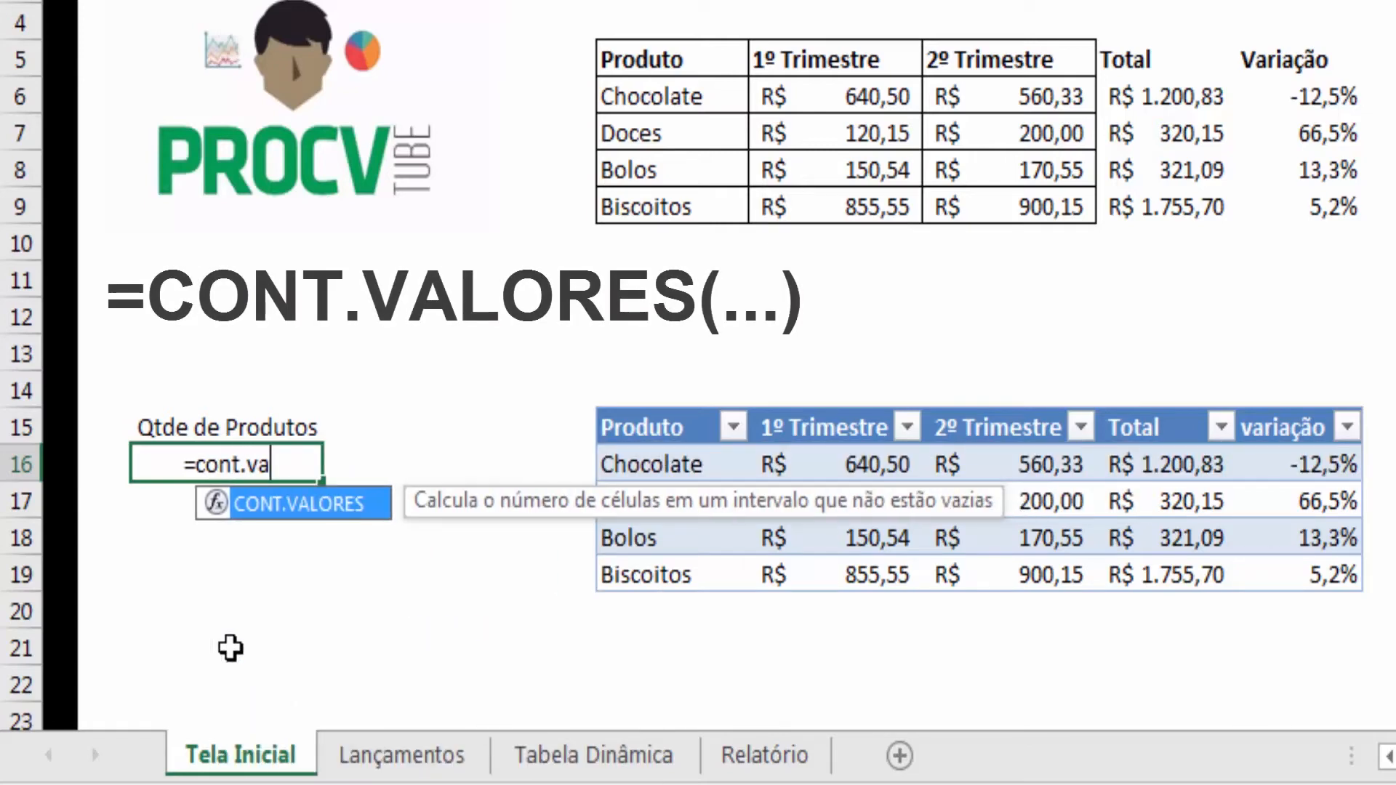
pyautogui.press('Tab')
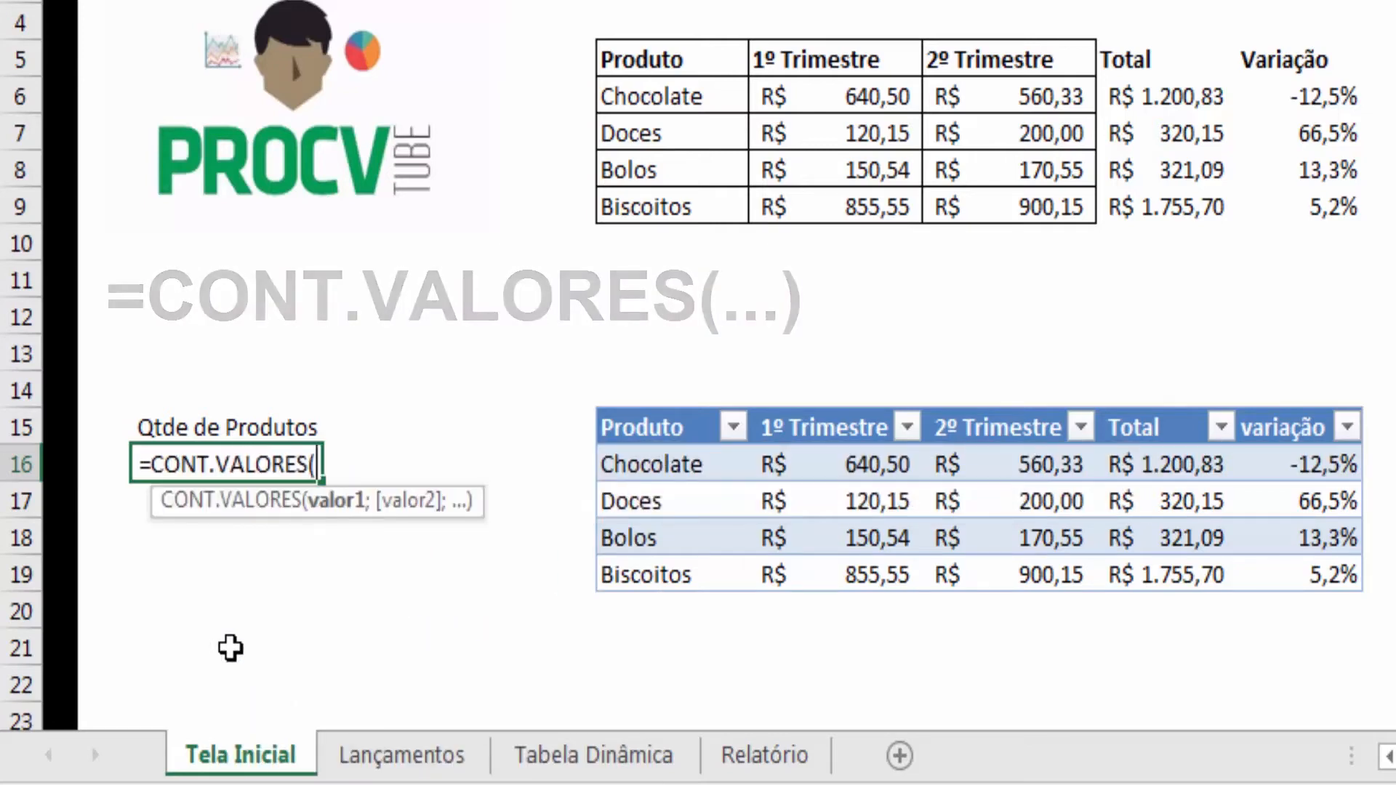
pyautogui.write('tabe')
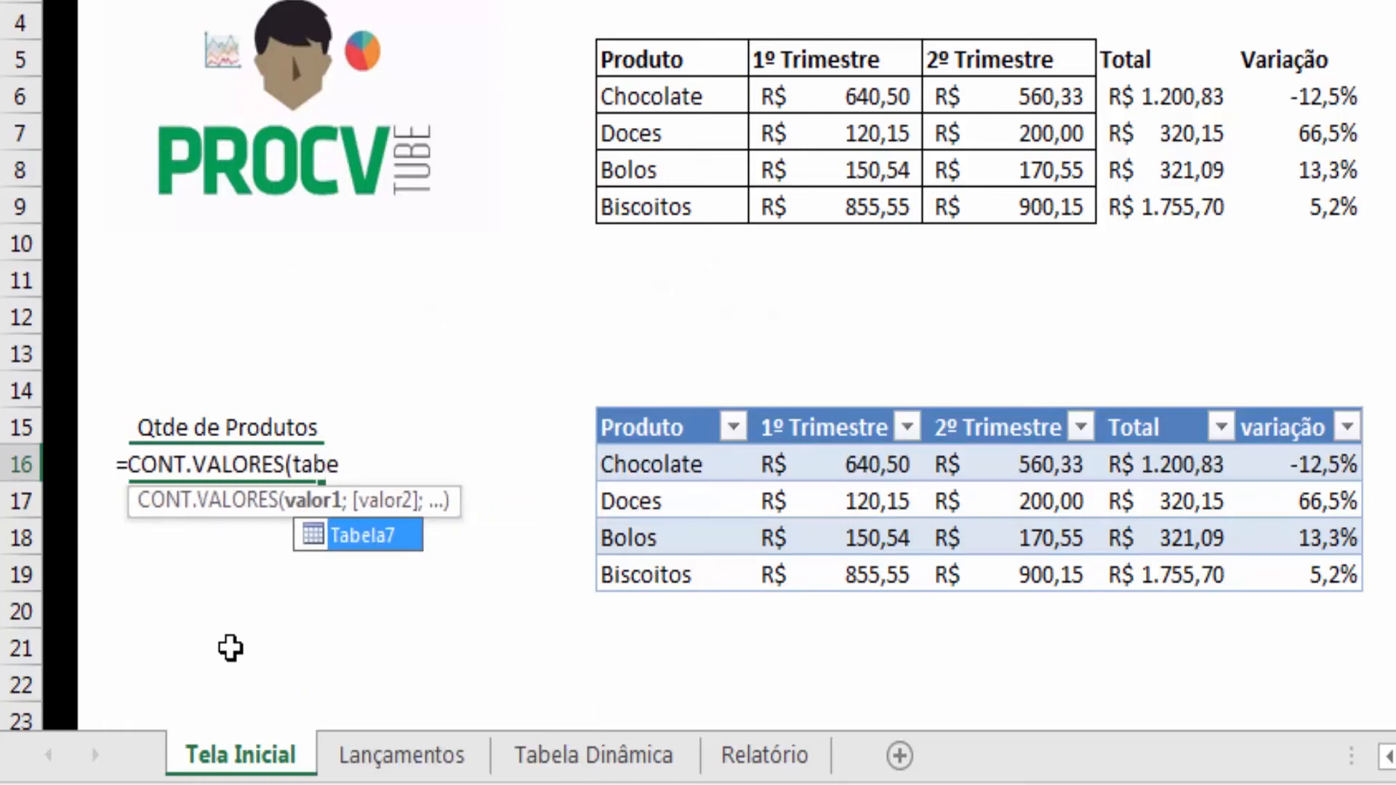
pyautogui.press('Tab')
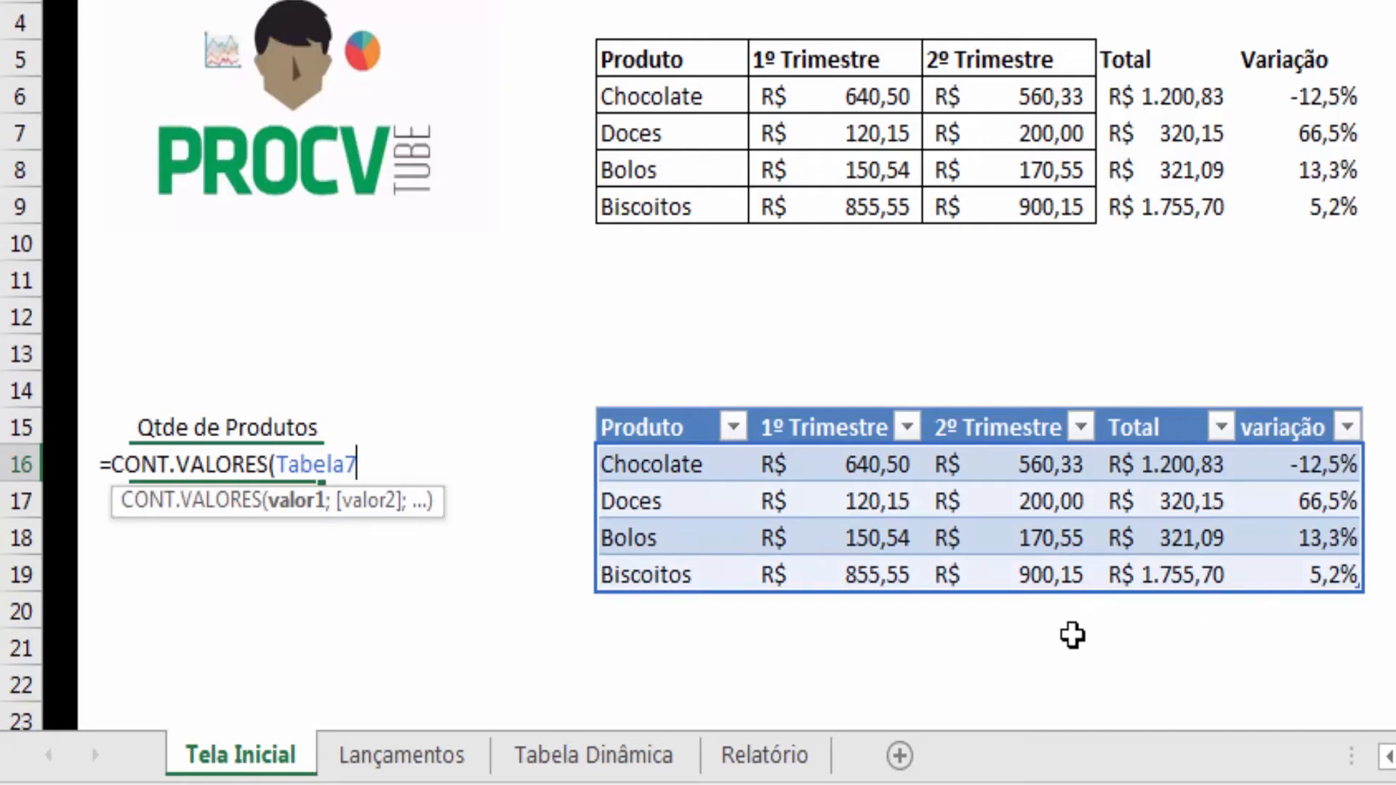
pyautogui.write('[')
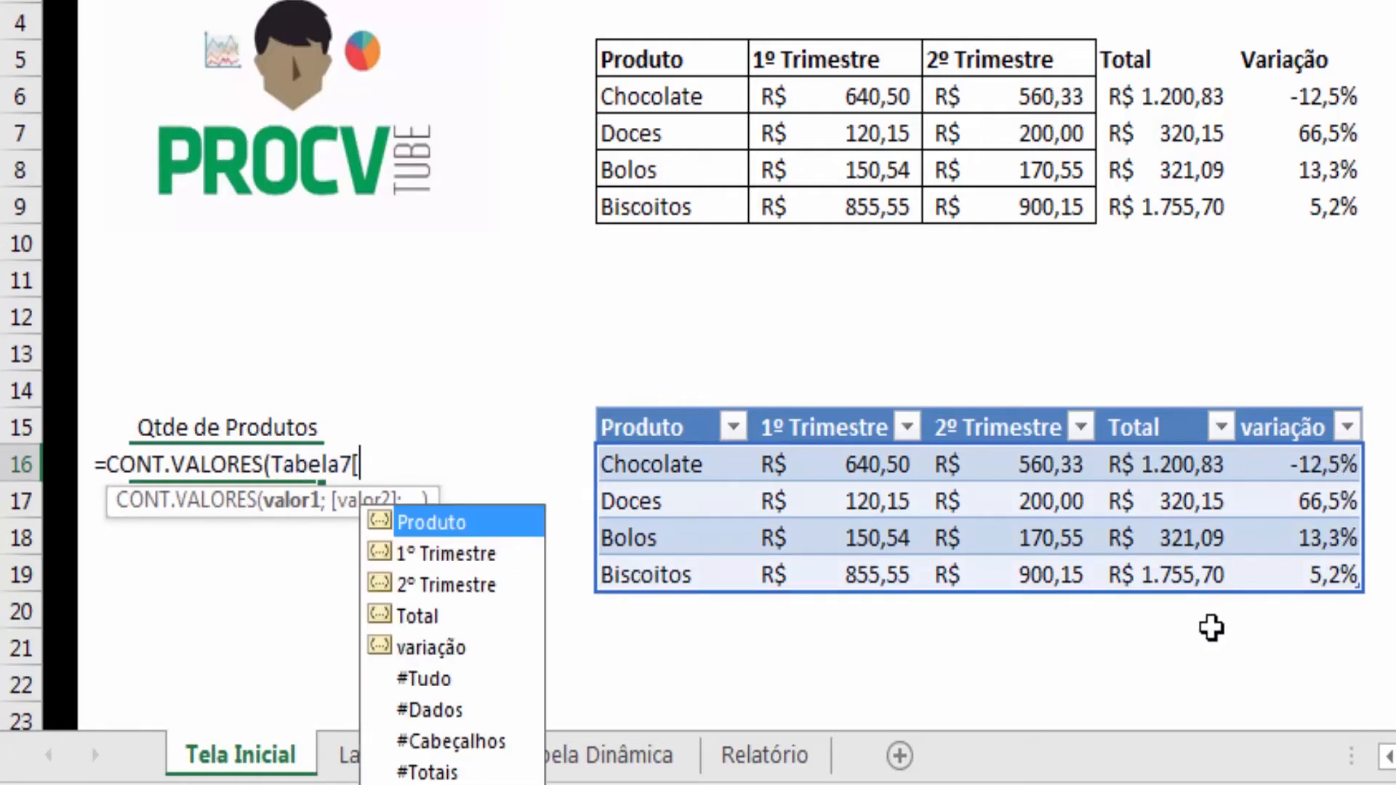
pyautogui.doubleClick(459, 523)
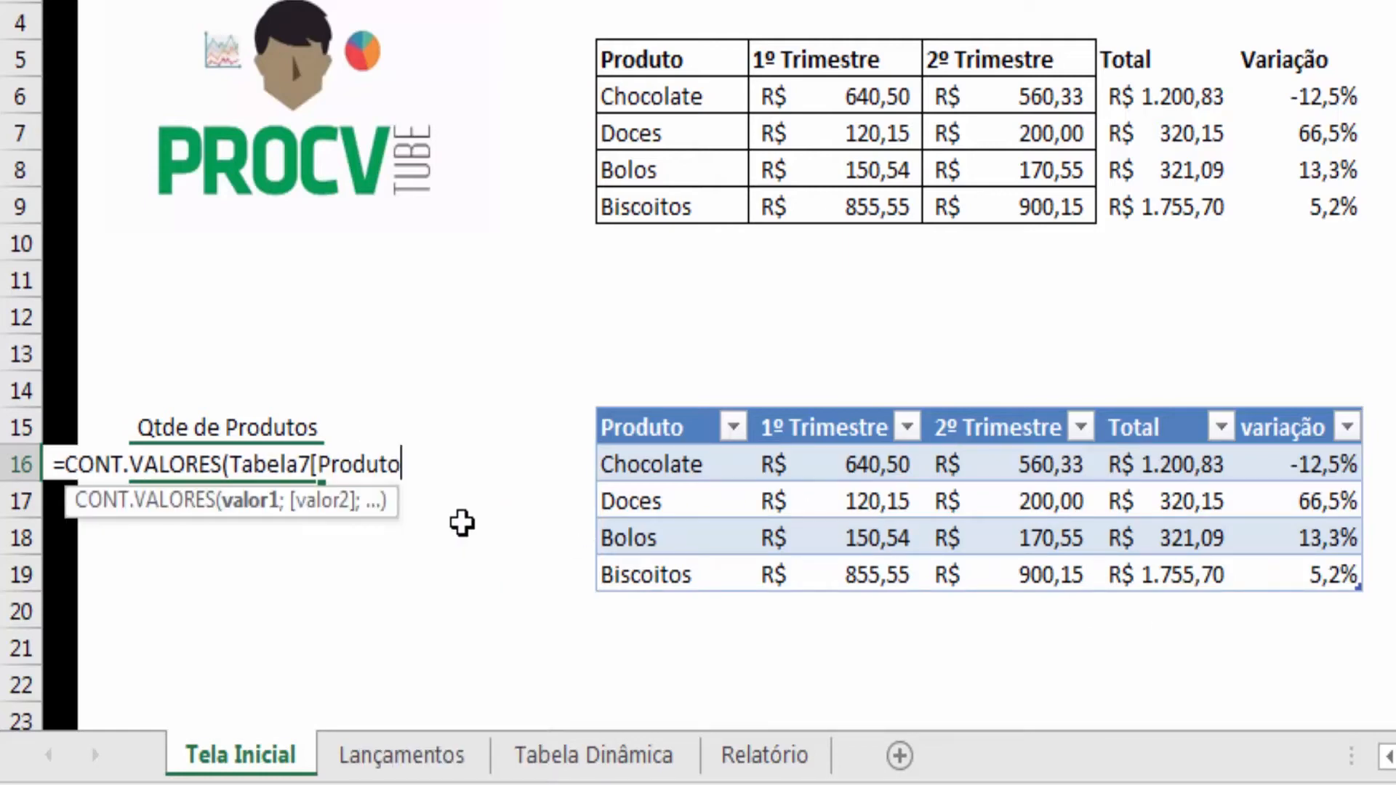
pyautogui.write(']')
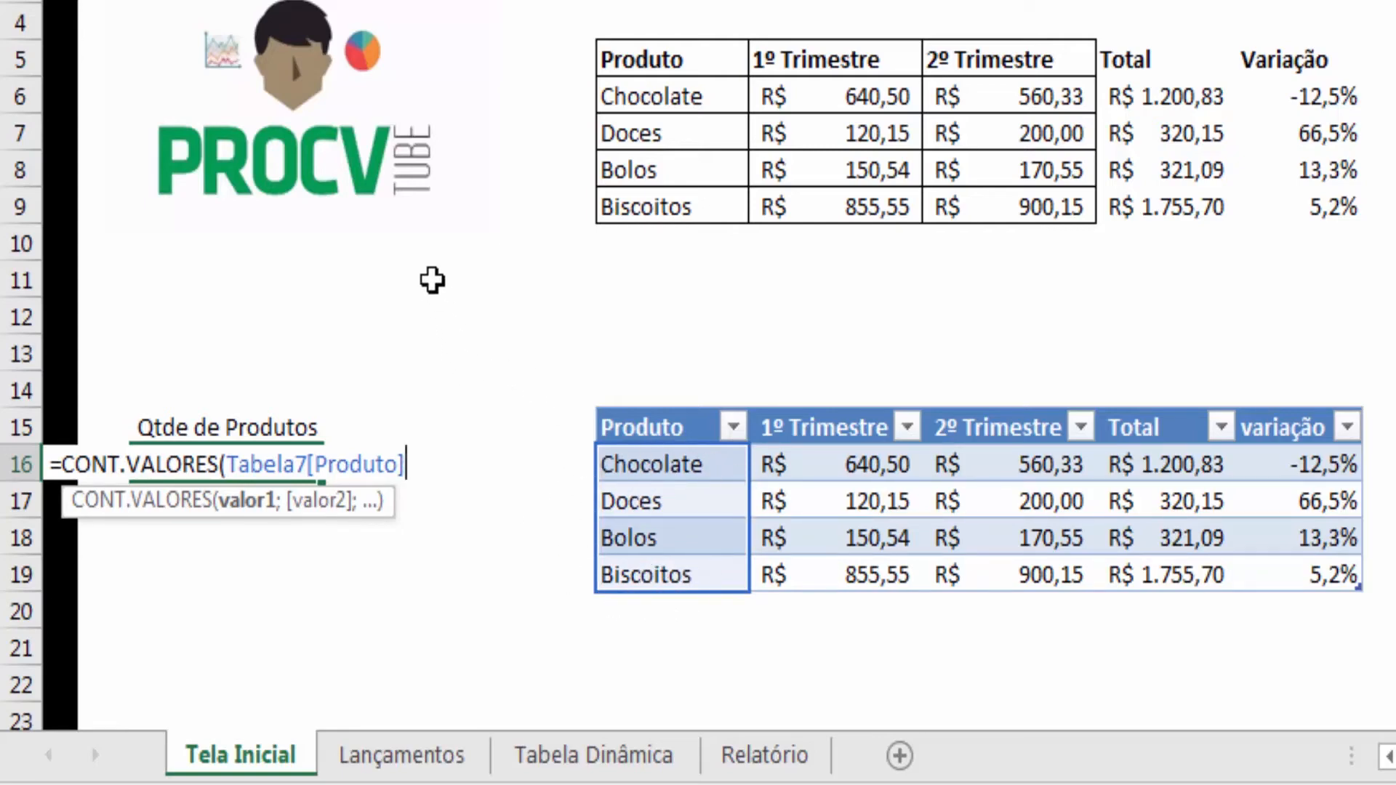
pyautogui.write(')')
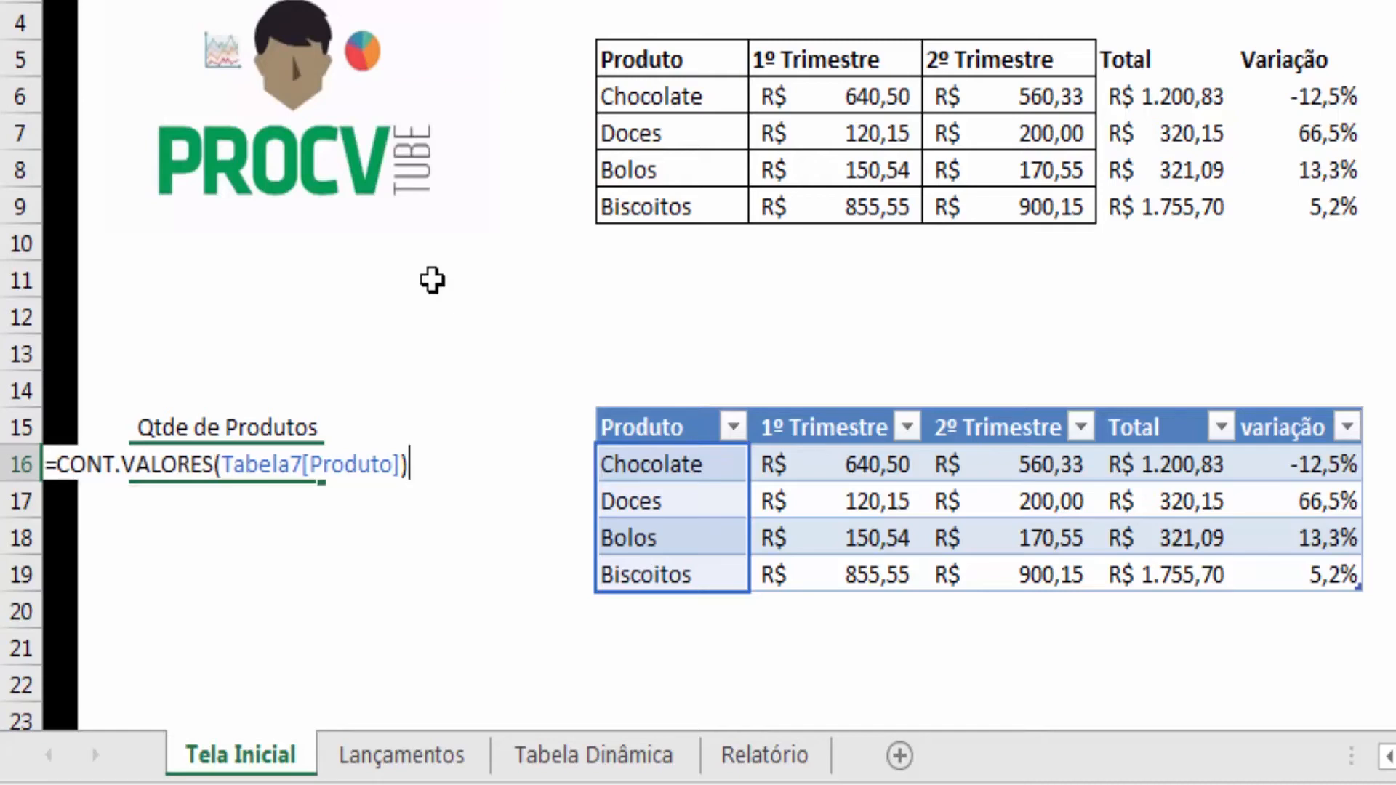
pyautogui.press('Return')
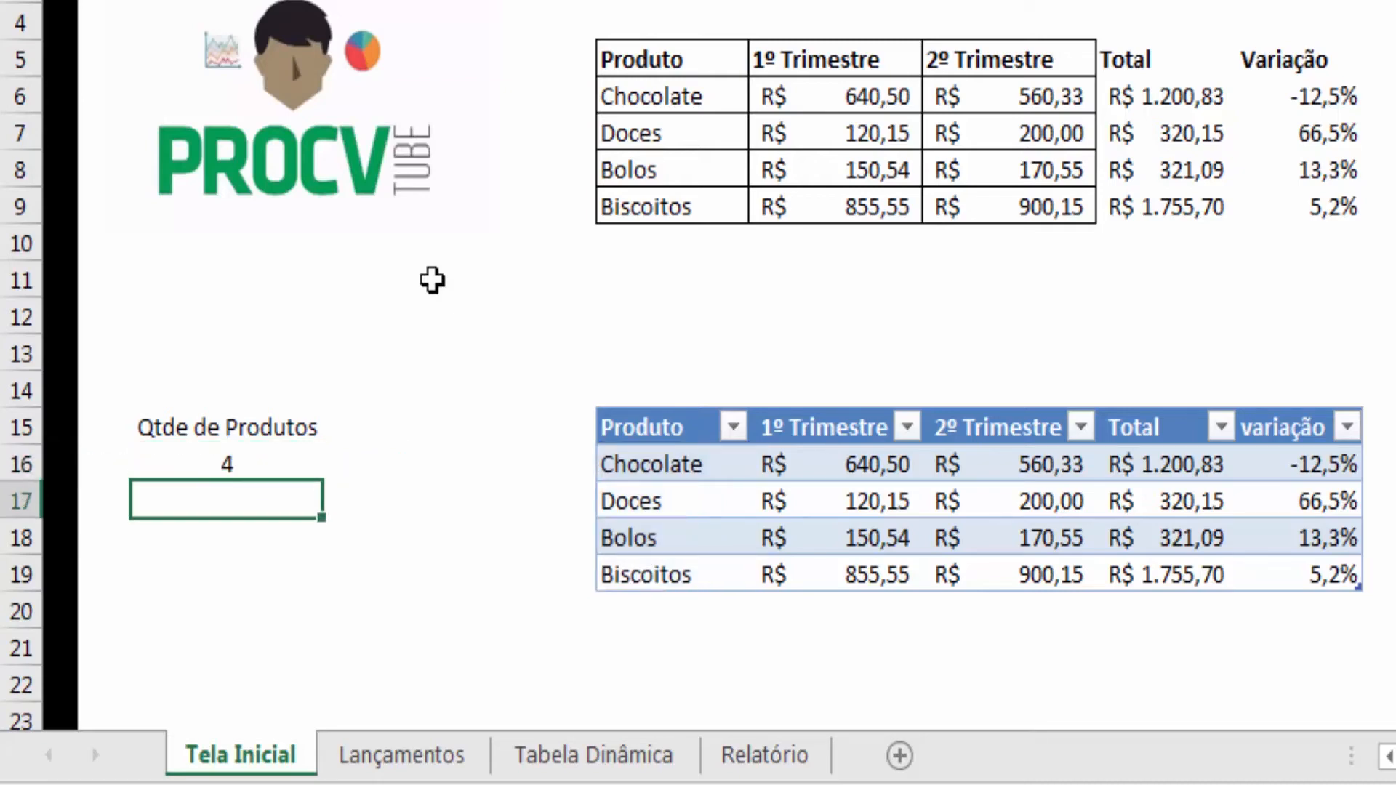
pyautogui.press('Up')
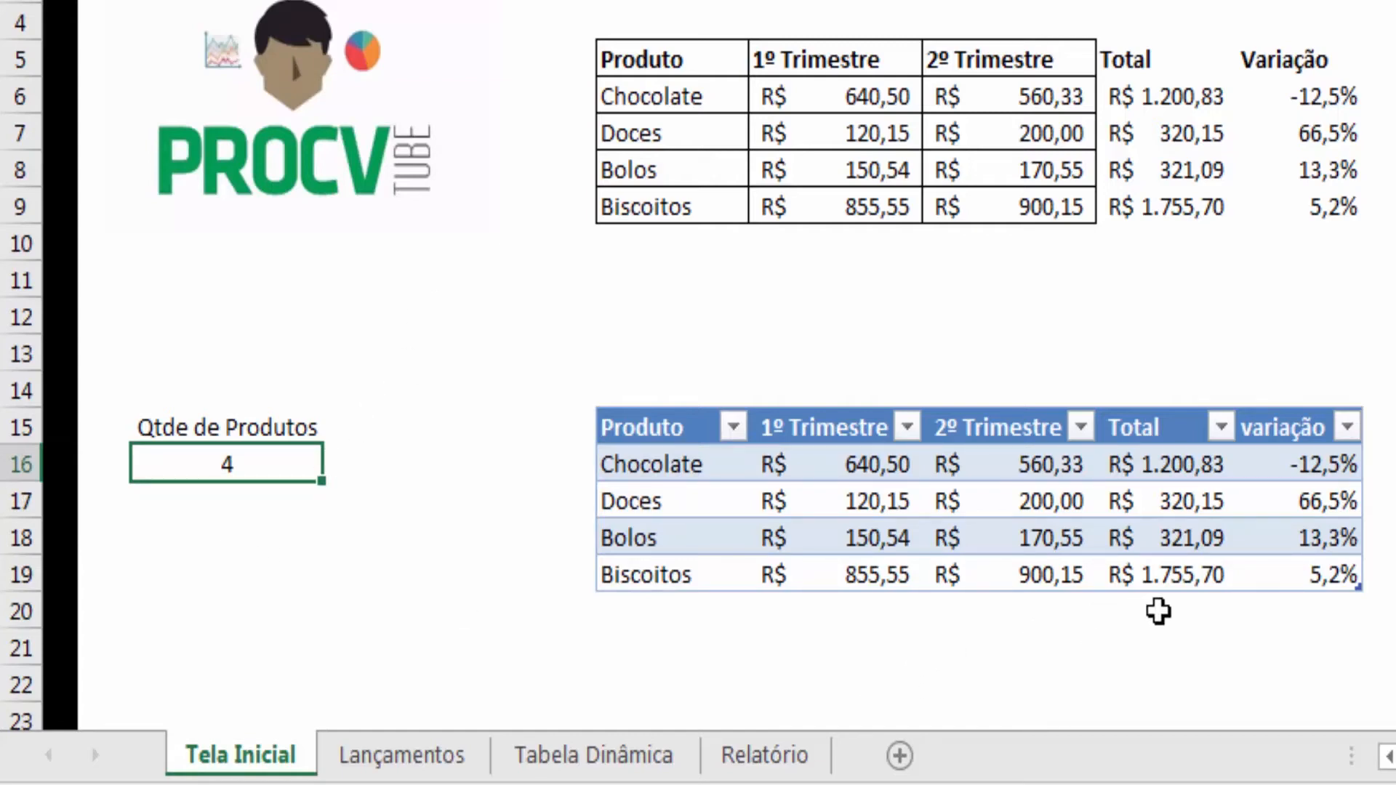
# - Add a new table row for Salgado with 200 in 1º Trimestre and 210 in 2º Trimestre
pyautogui.click(1329, 576)
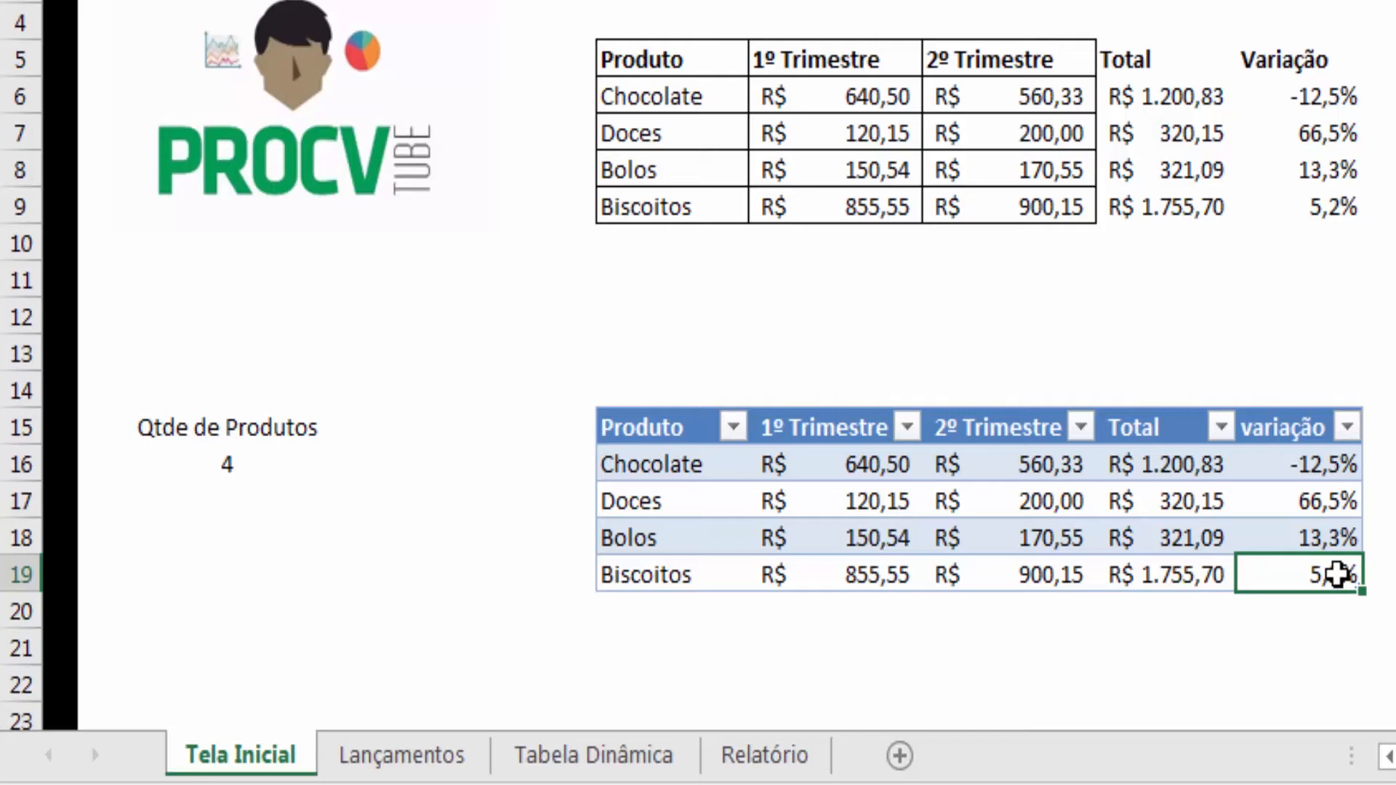
pyautogui.press('Tab')
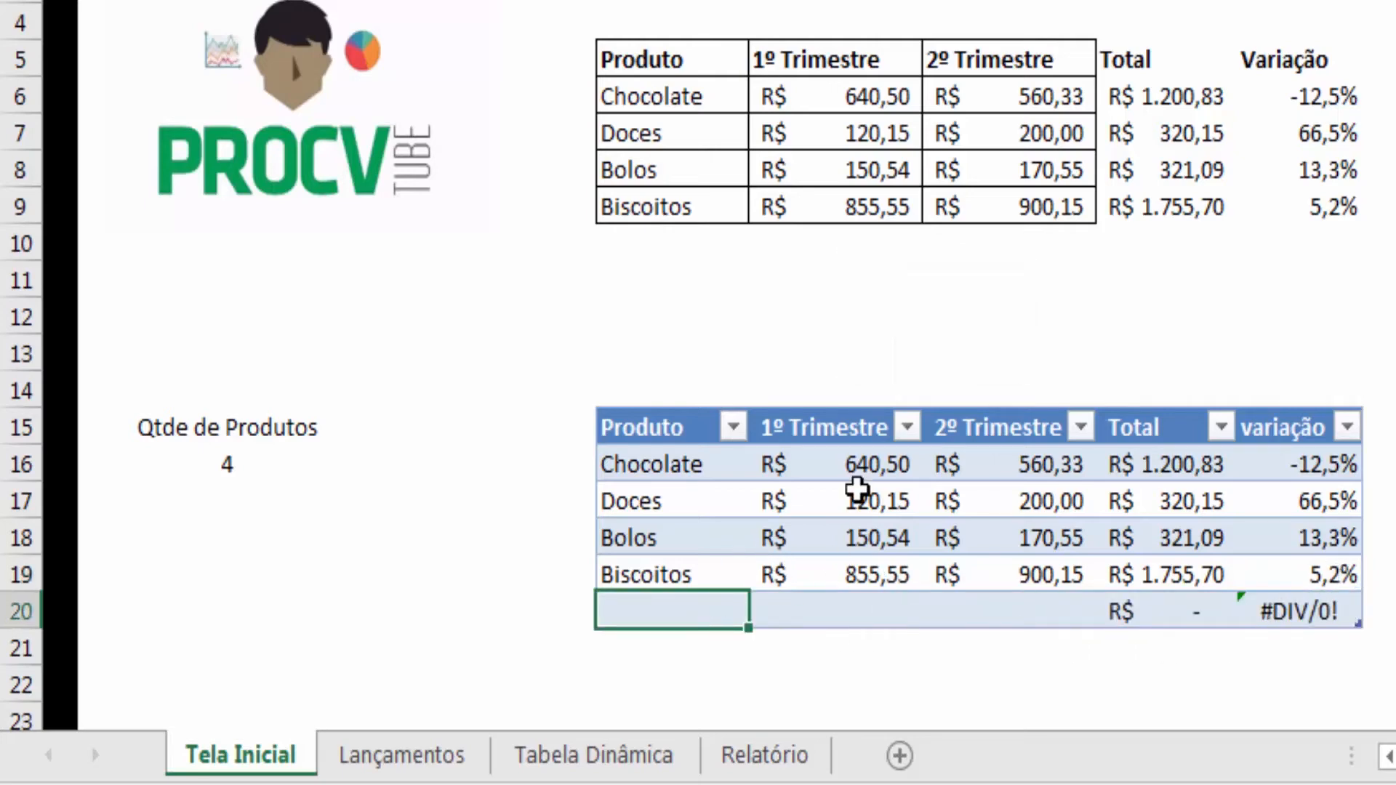
pyautogui.write('Salgado')
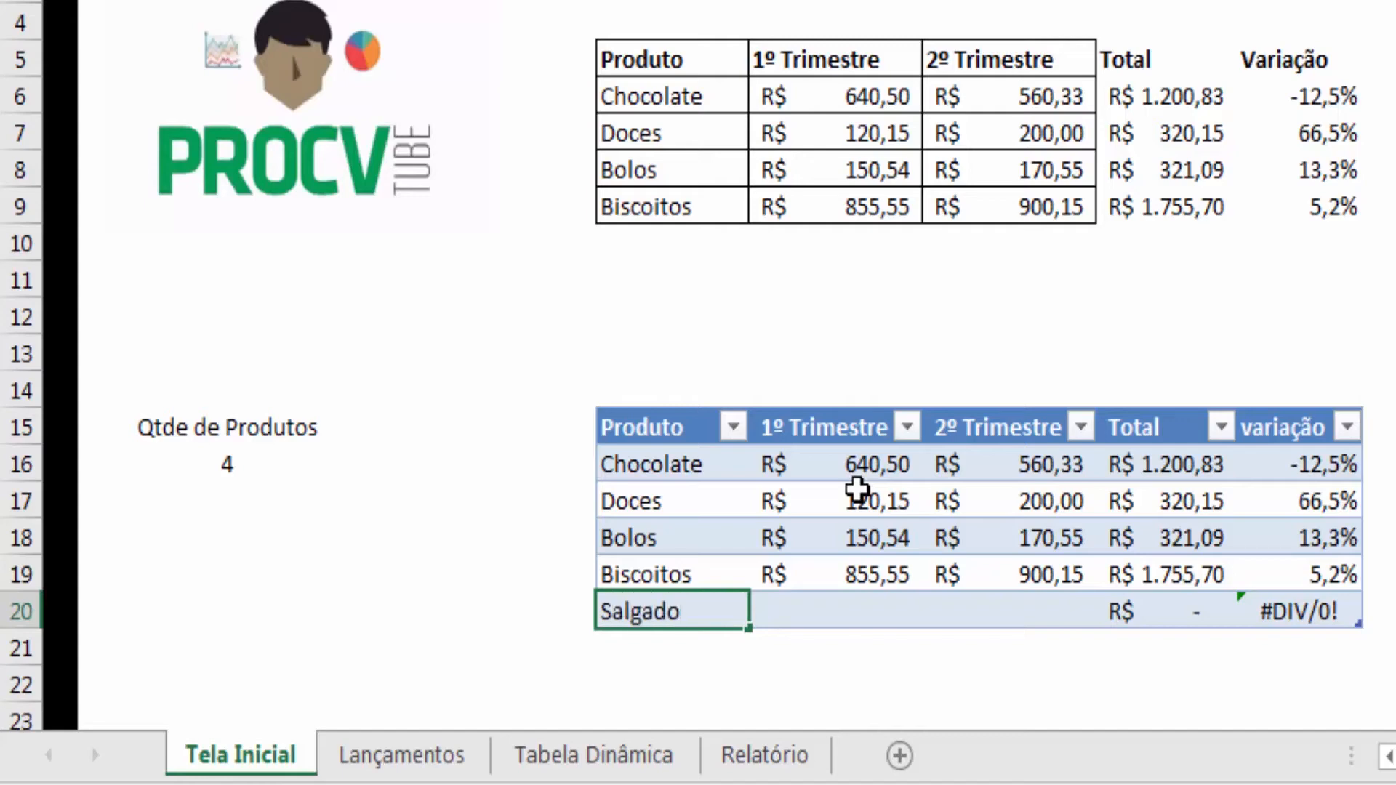
pyautogui.press('Tab')
pyautogui.write('2')
pyautogui.press('Tab')
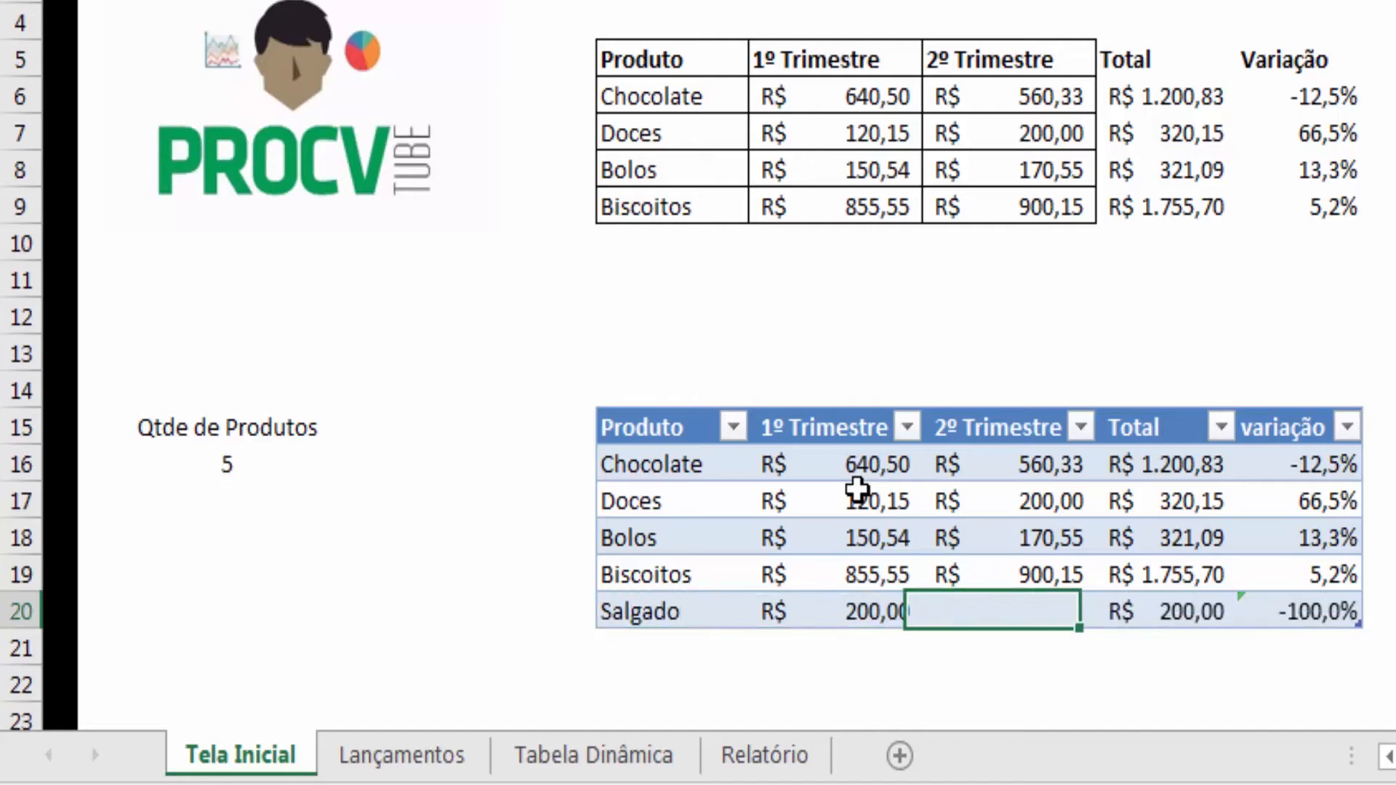
pyautogui.write('210')
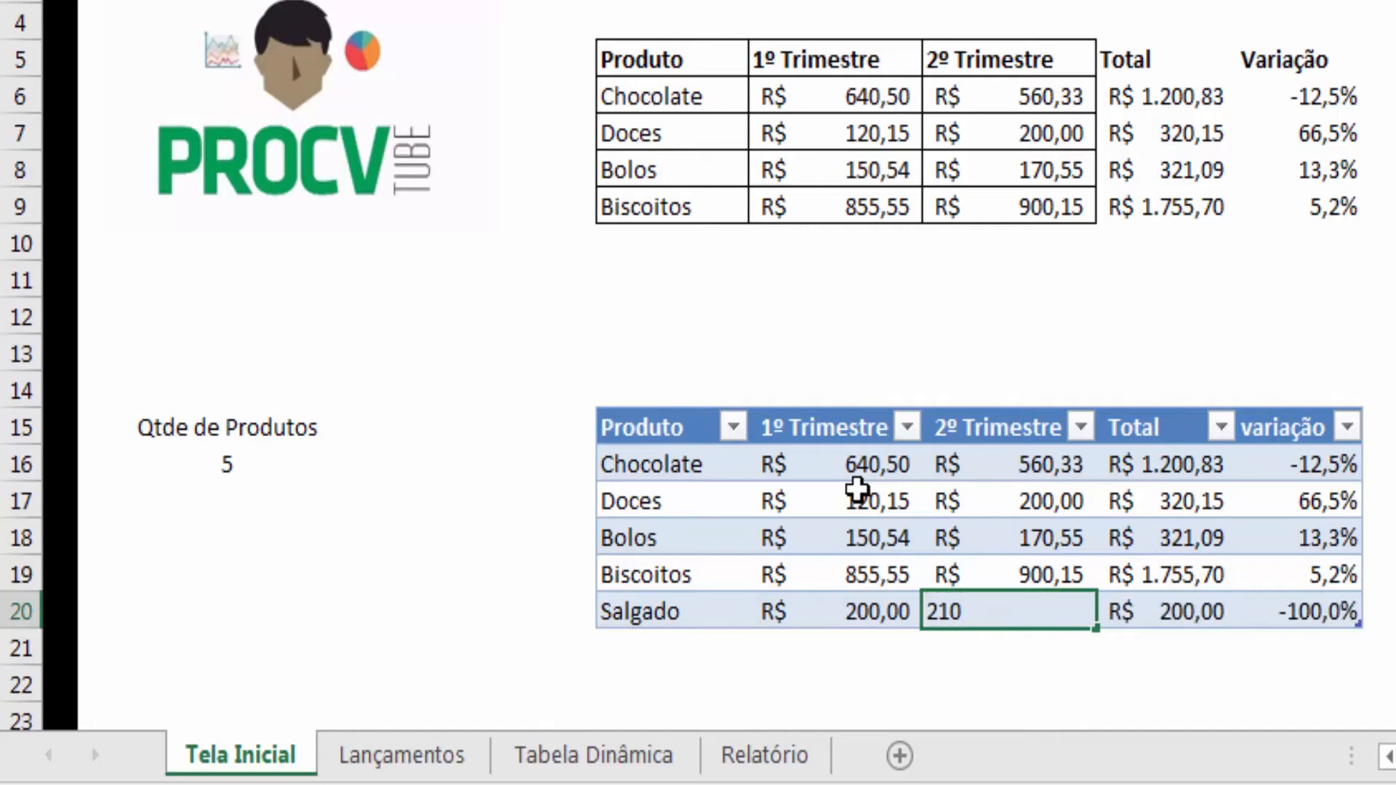
pyautogui.press('Tab')
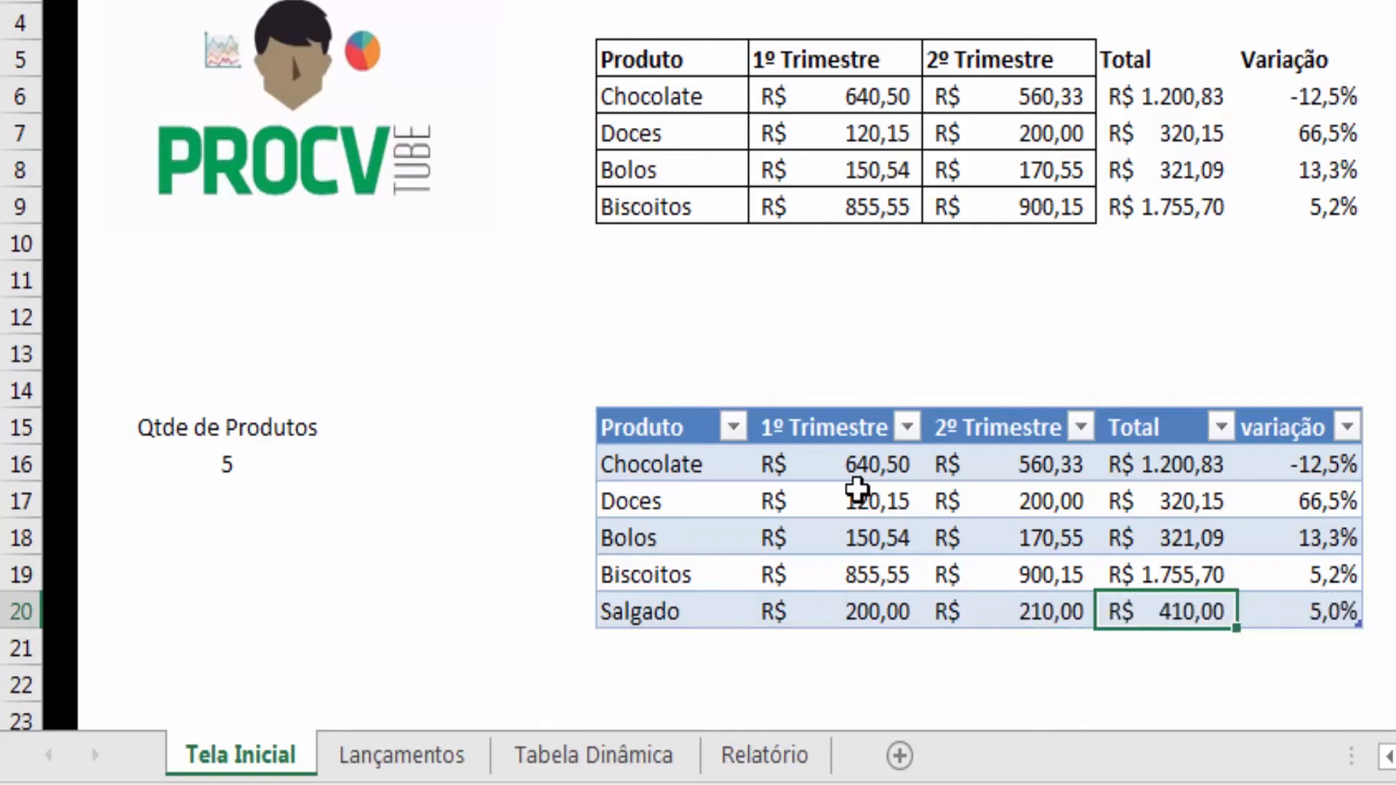
# - Select the plain range's product cells F6:F9 to compare them with the table's count
pyautogui.click(232, 458)
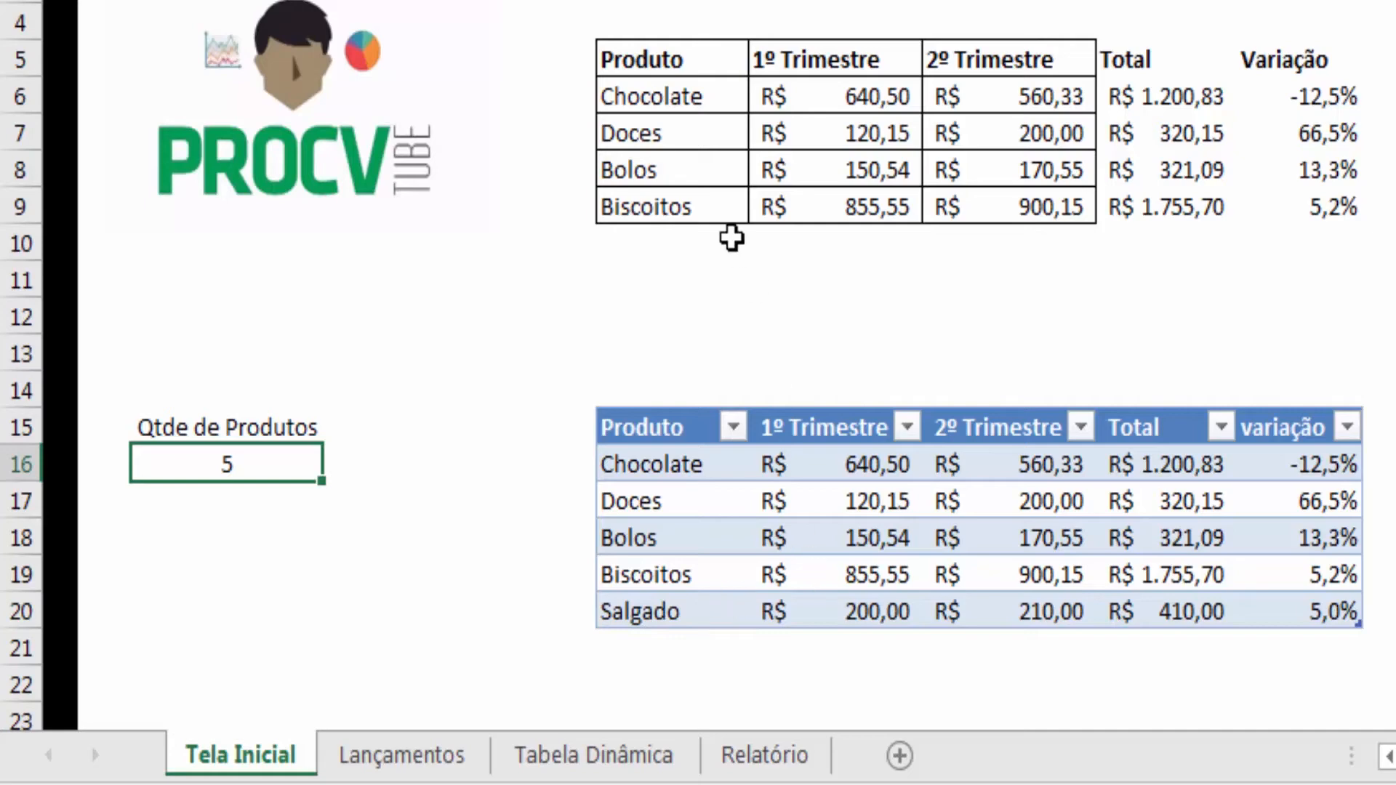
pyautogui.click(667, 110)
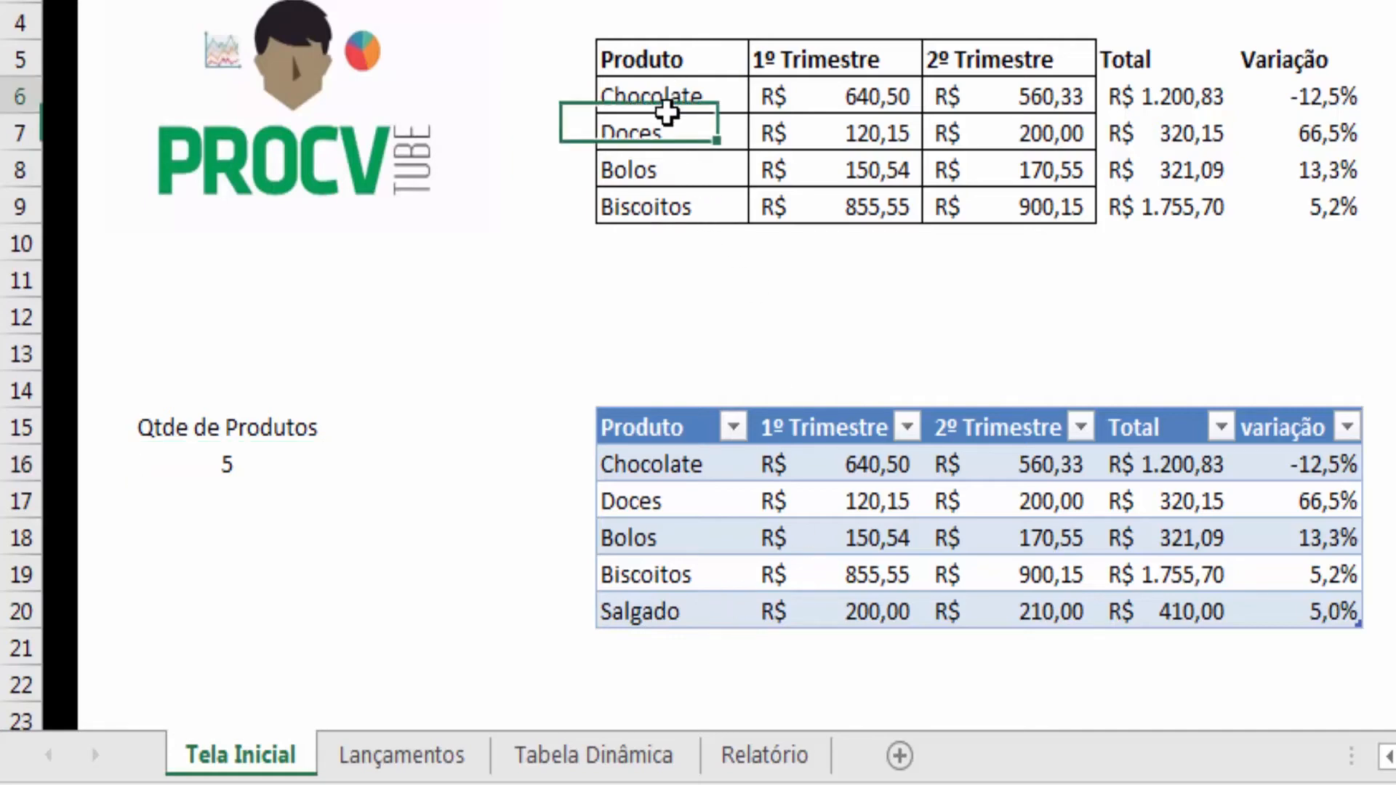
pyautogui.moveTo(667, 110); pyautogui.dragTo(674, 205)
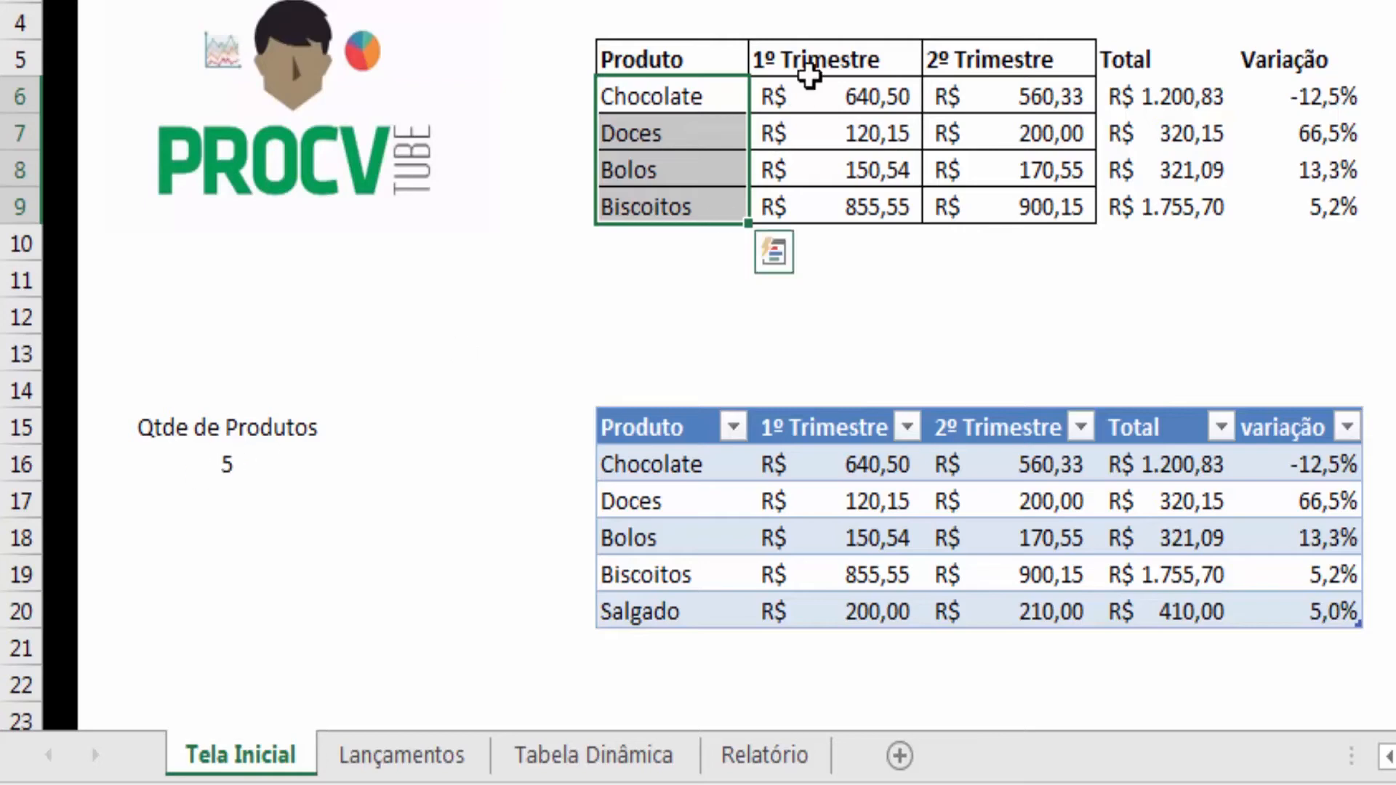
# - Rename the table as tabelaVendas
pyautogui.click(714, 574)
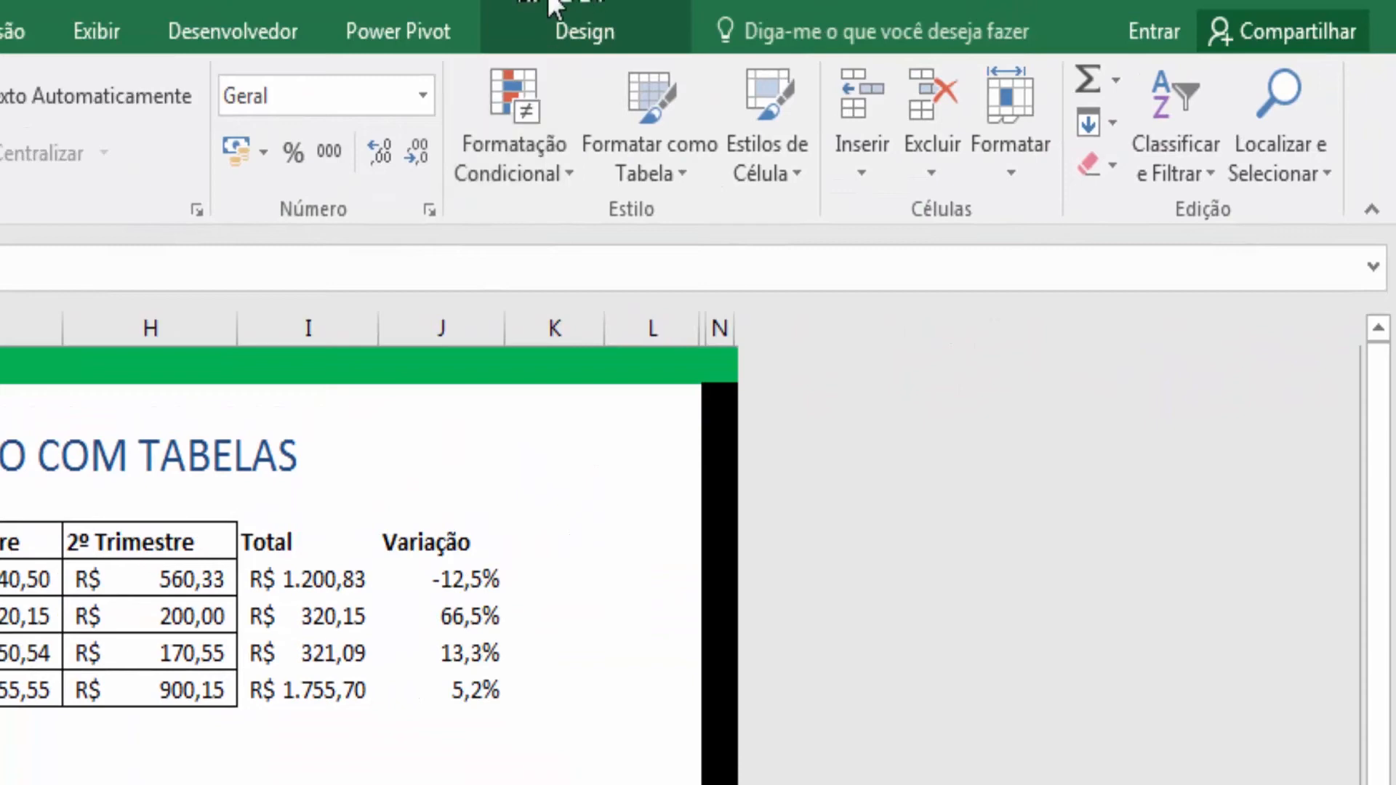
pyautogui.click(601, 23)
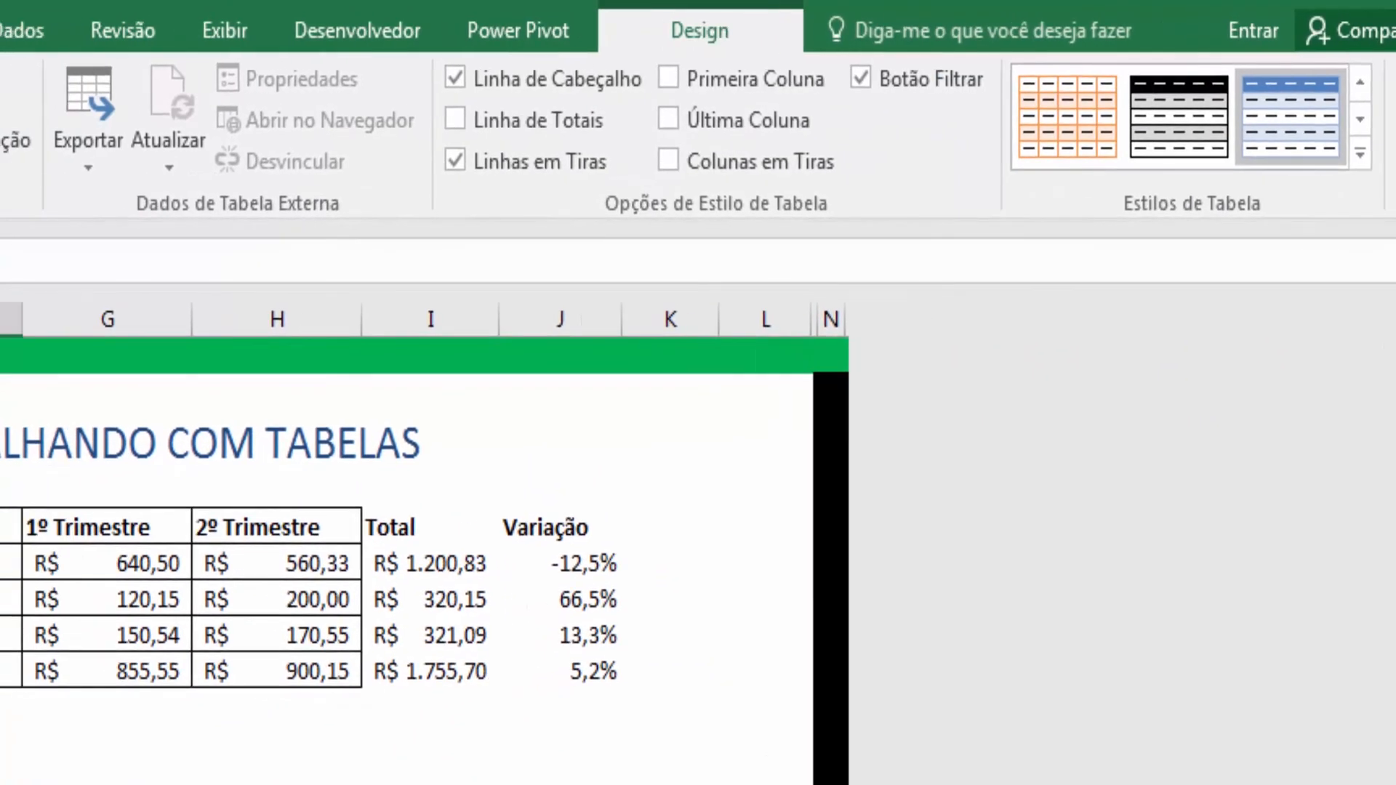
pyautogui.click(112, 120)
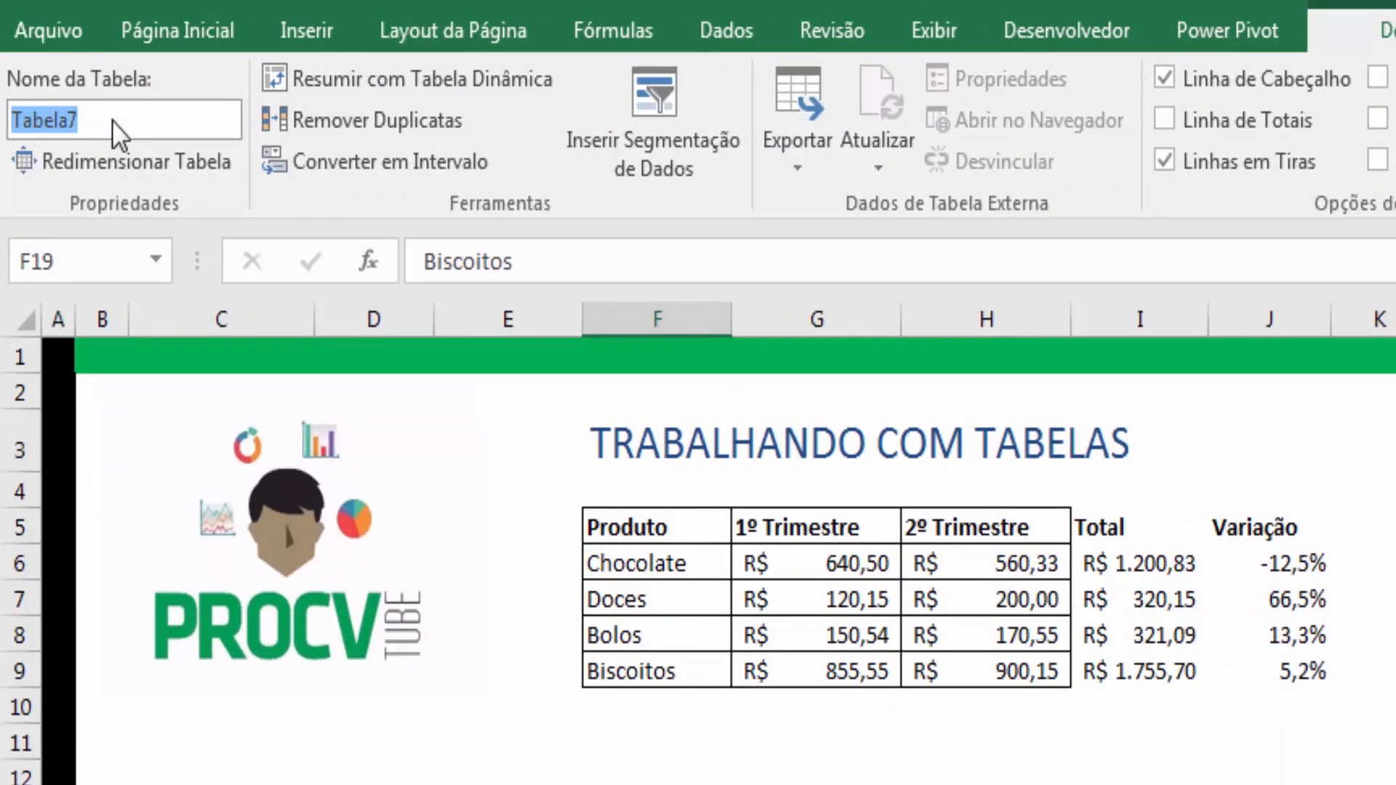
pyautogui.write('tabela')
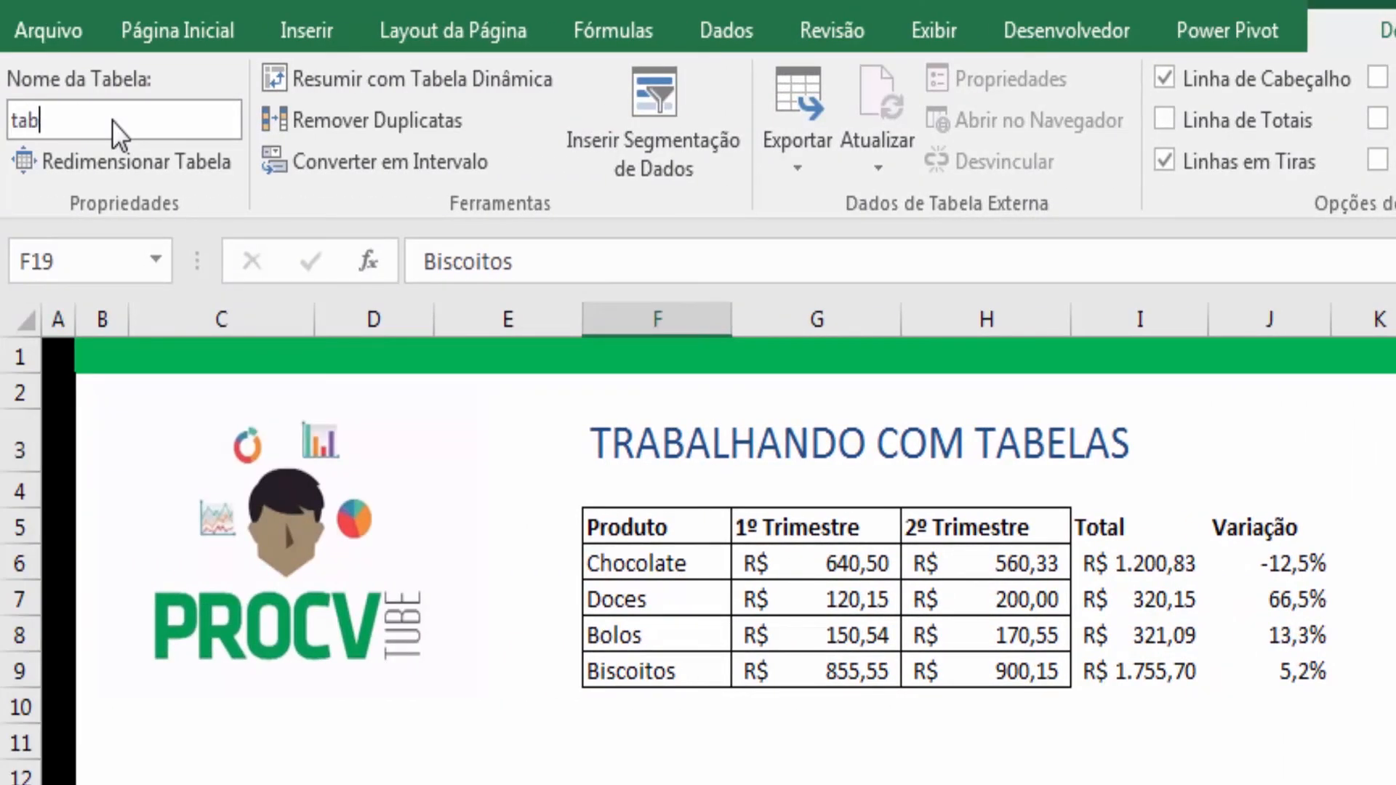
pyautogui.write('V')
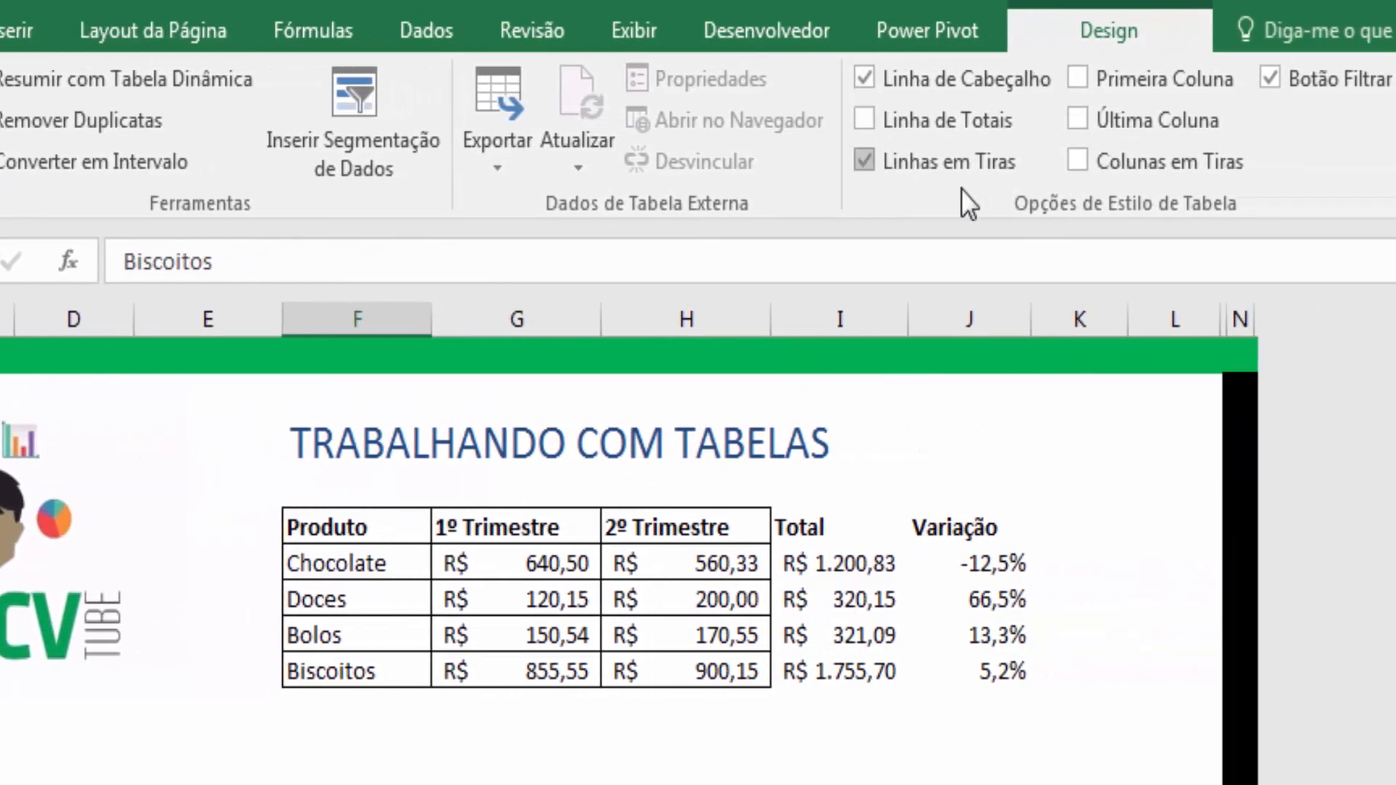
# - Turn on the table's total row and set the variação total to Nenhum
pyautogui.click(864, 119)
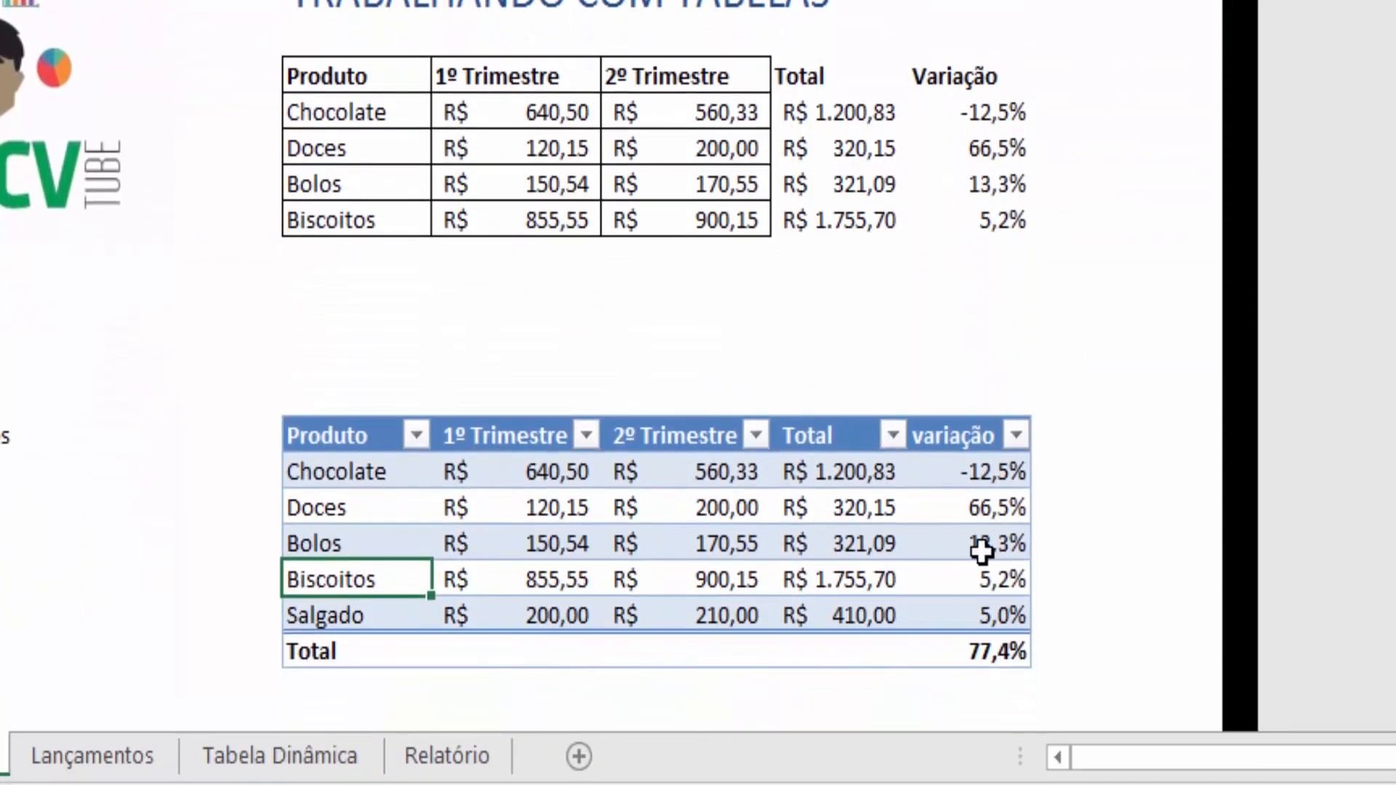
pyautogui.click(971, 655)
pyautogui.click(1045, 652)
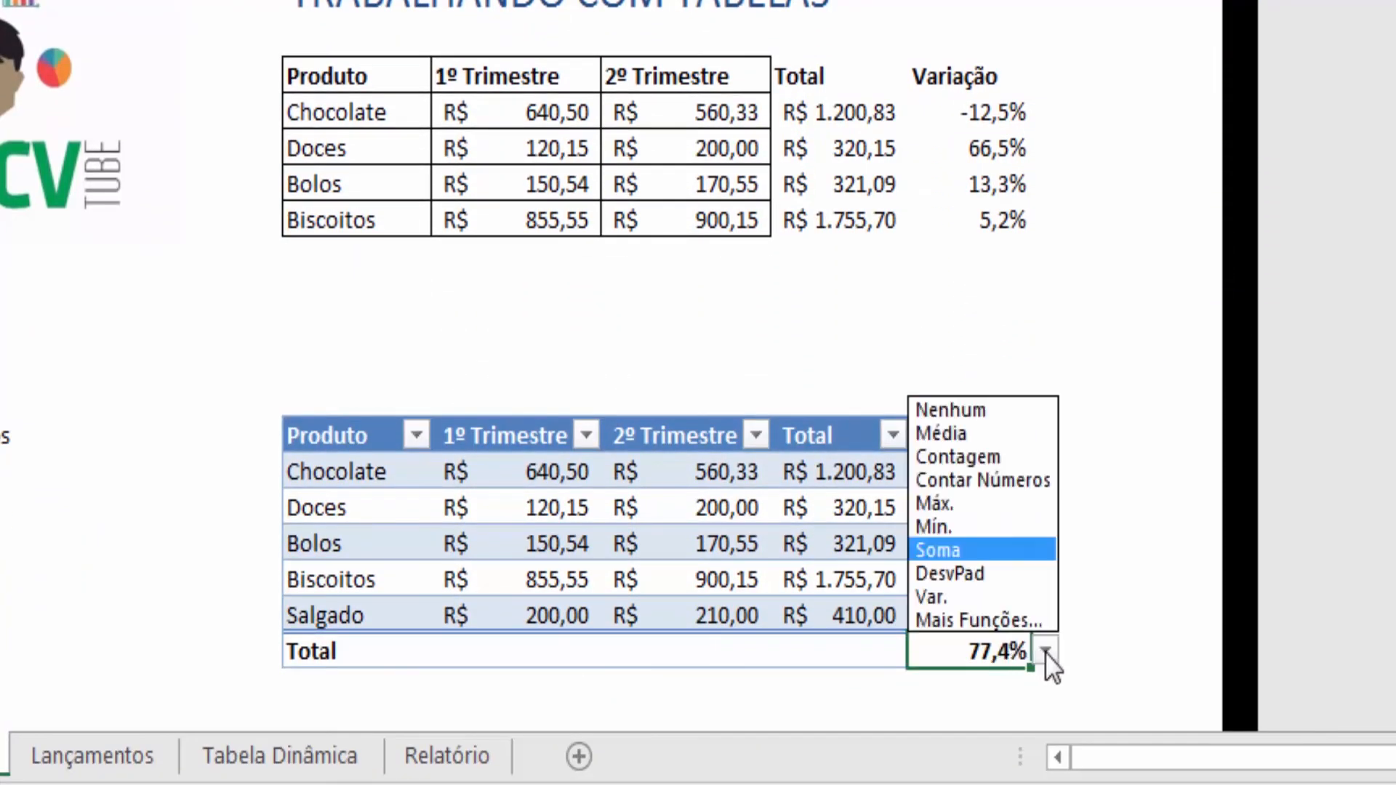
pyautogui.click(980, 412)
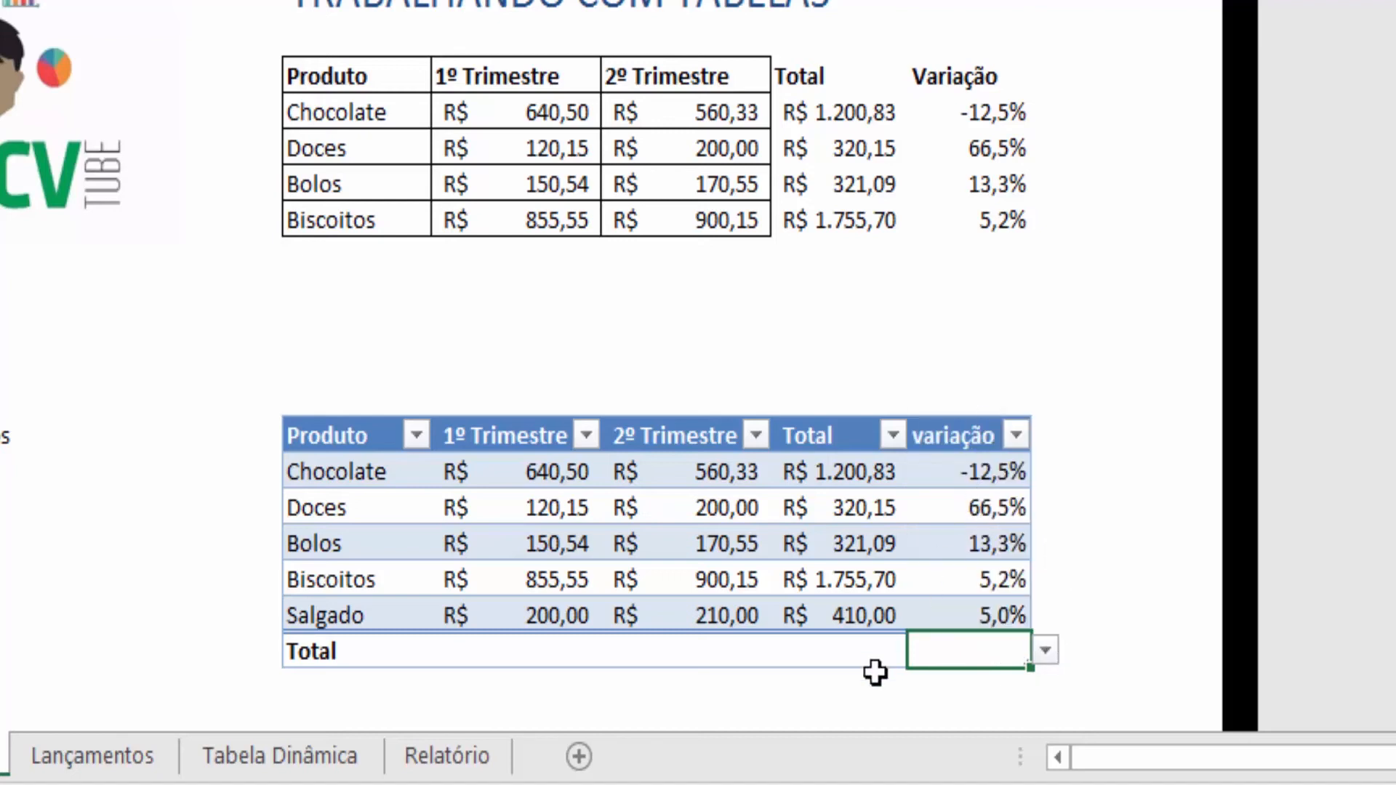
# - Set the total row to Soma for the Total, 2º Trimestre and 1º Trimestre columns
pyautogui.click(854, 646)
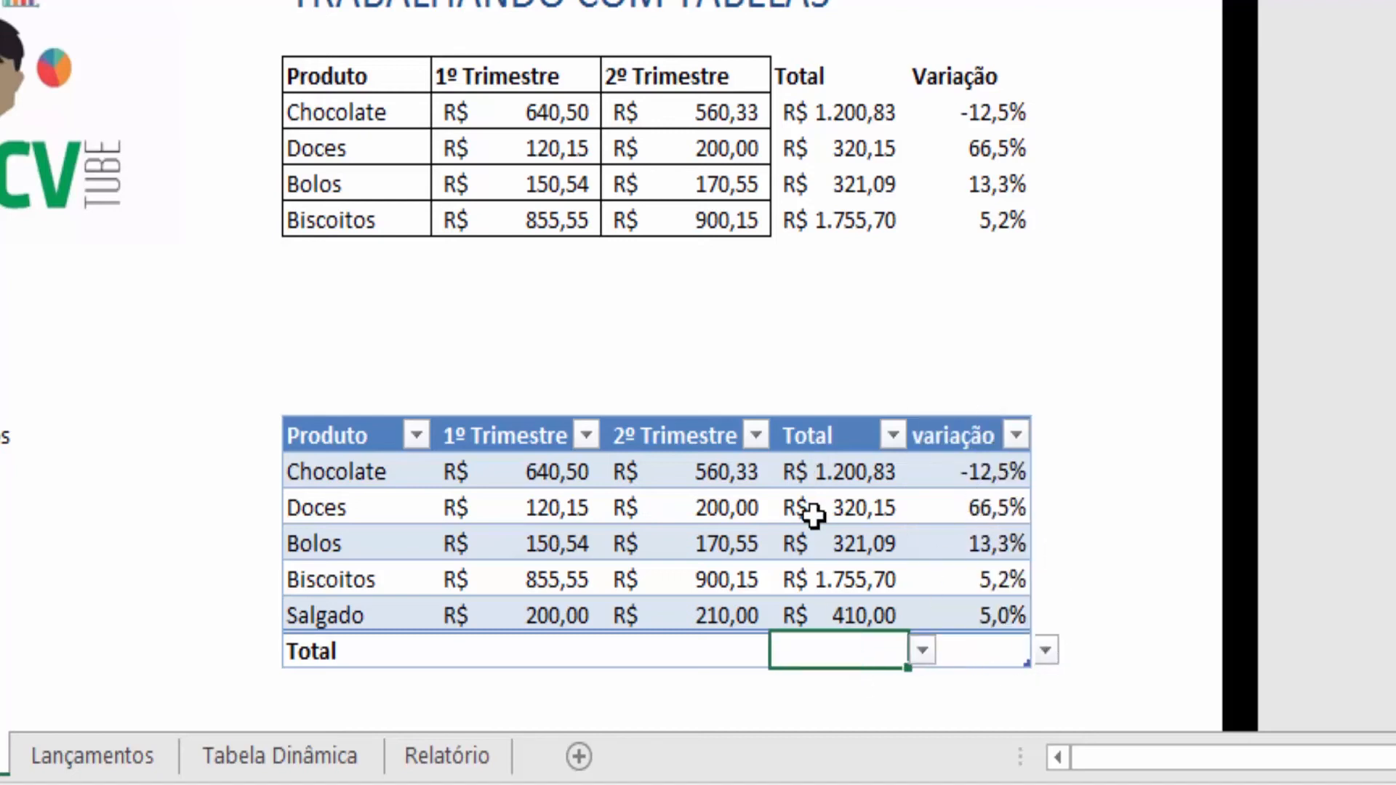
pyautogui.click(922, 651)
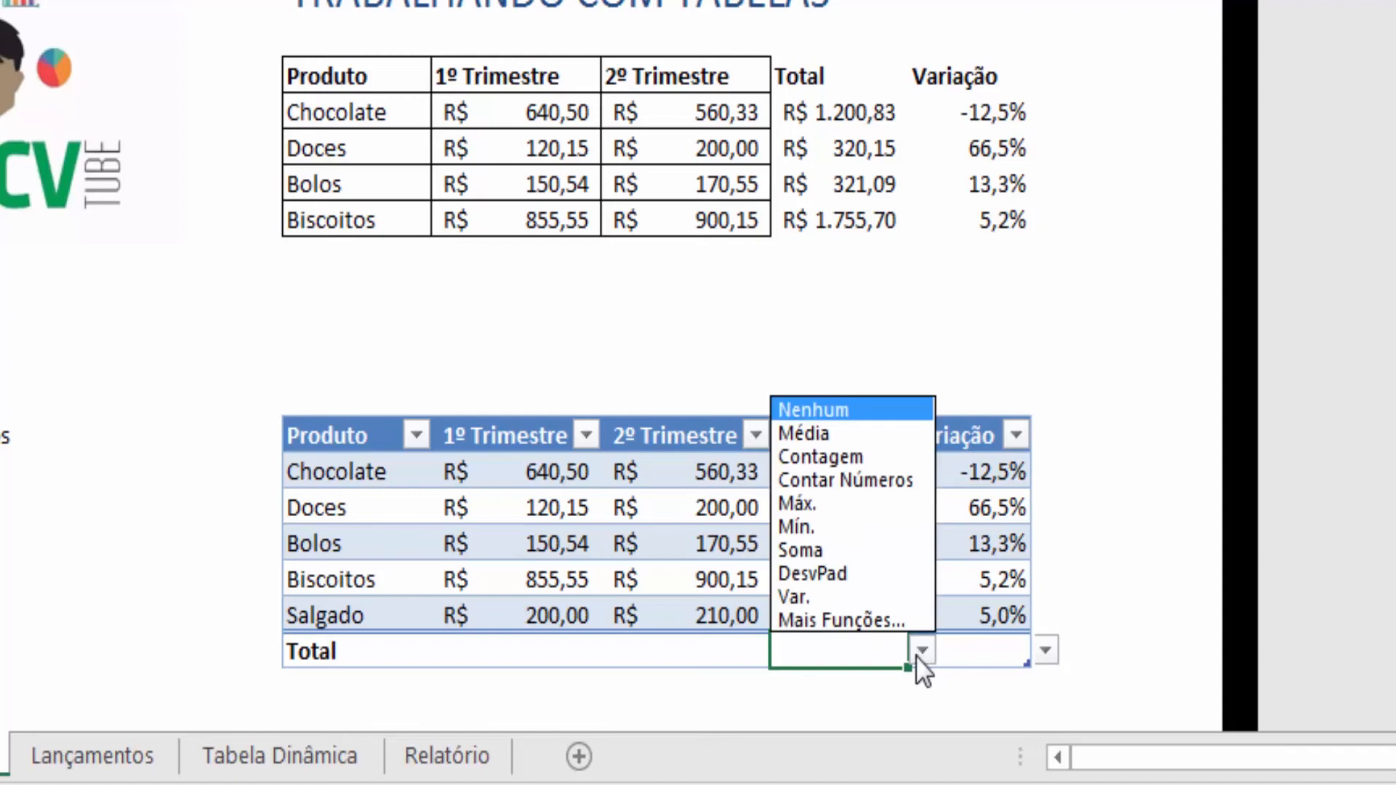
pyautogui.click(833, 556)
pyautogui.click(750, 658)
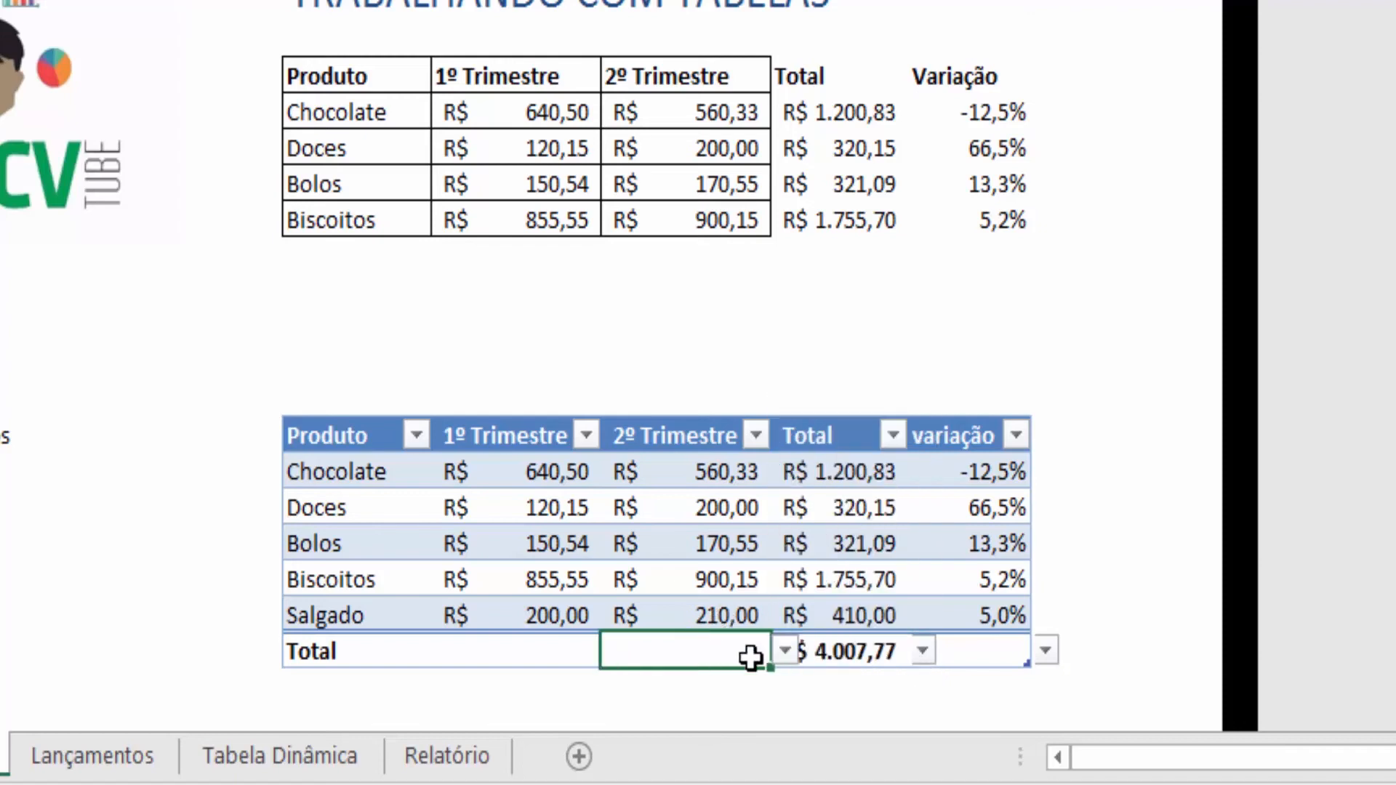
pyautogui.click(786, 652)
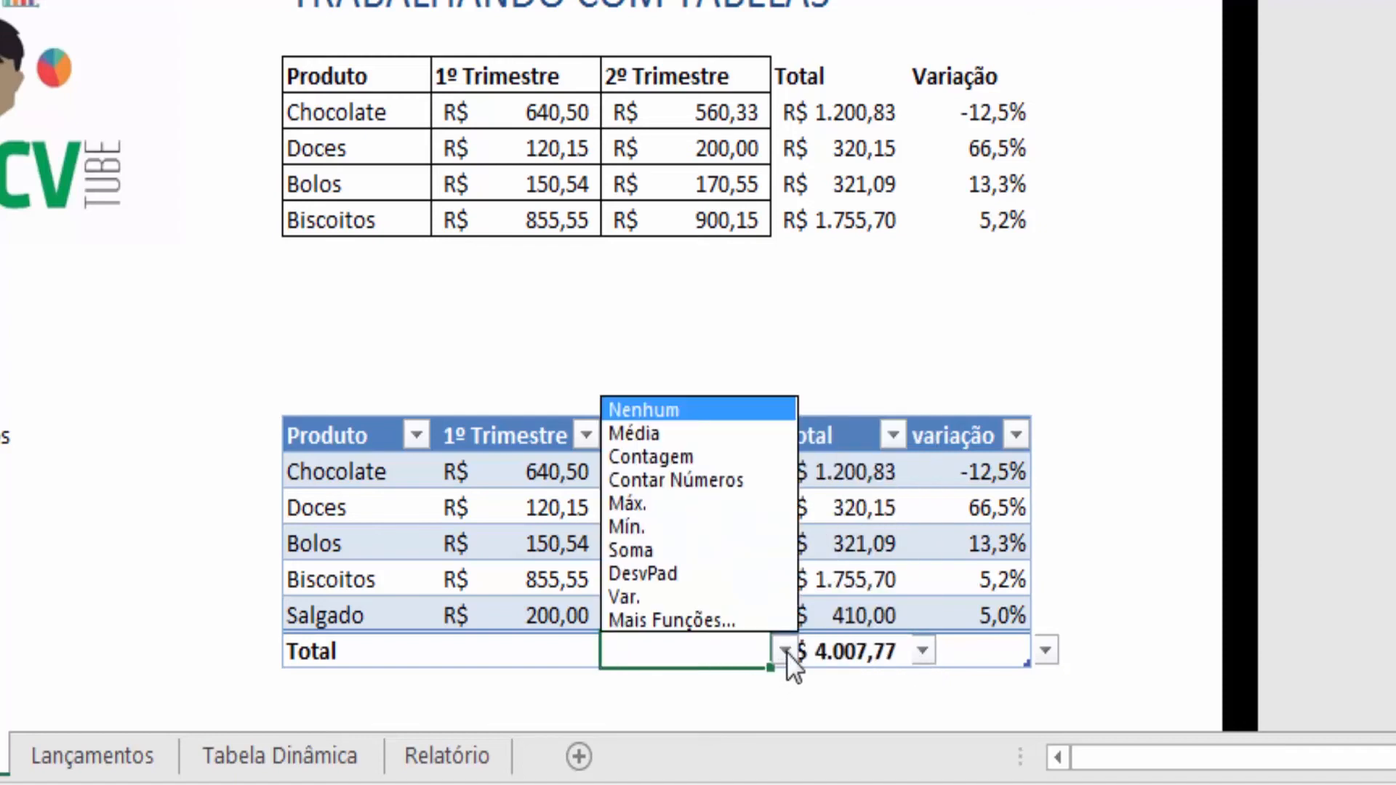
pyautogui.click(704, 553)
pyautogui.click(555, 658)
pyautogui.click(615, 650)
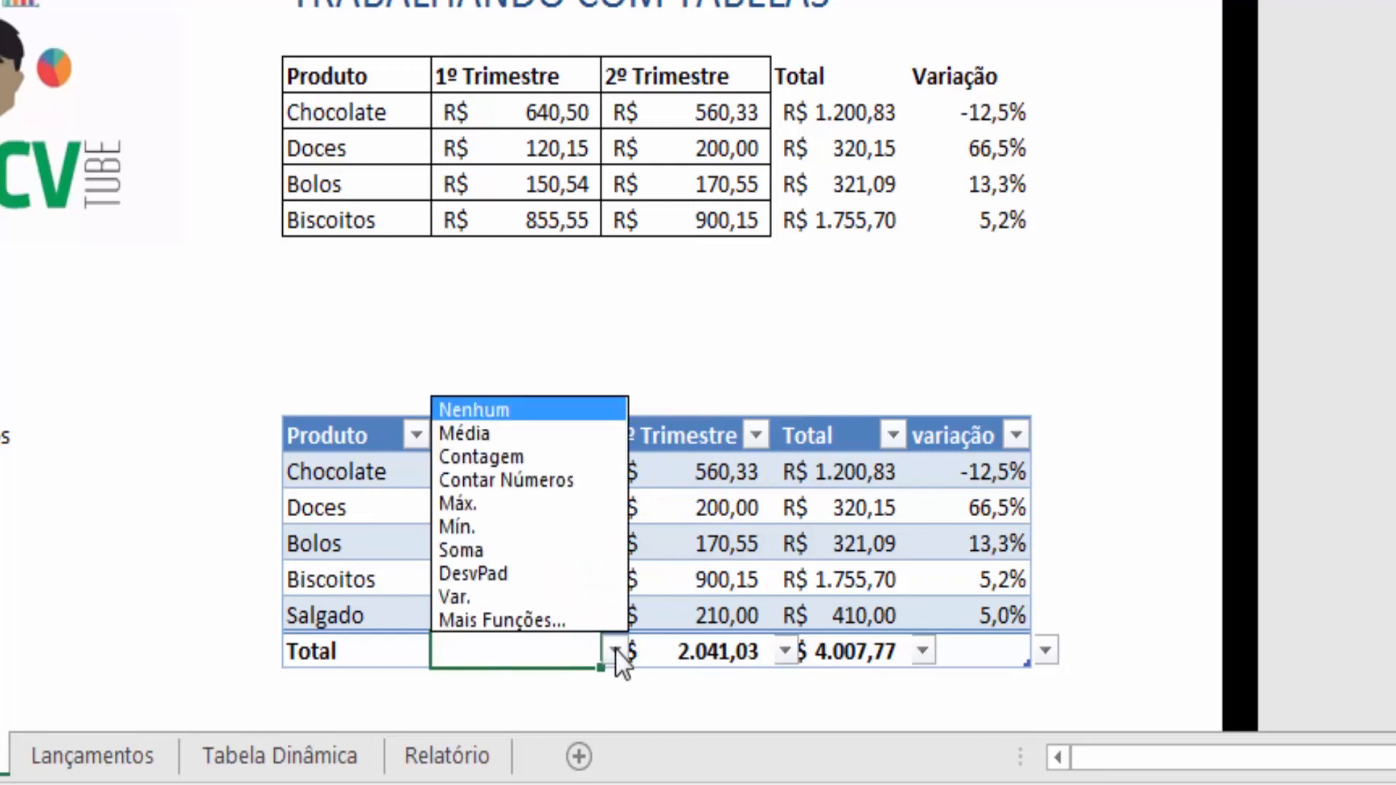
pyautogui.click(544, 553)
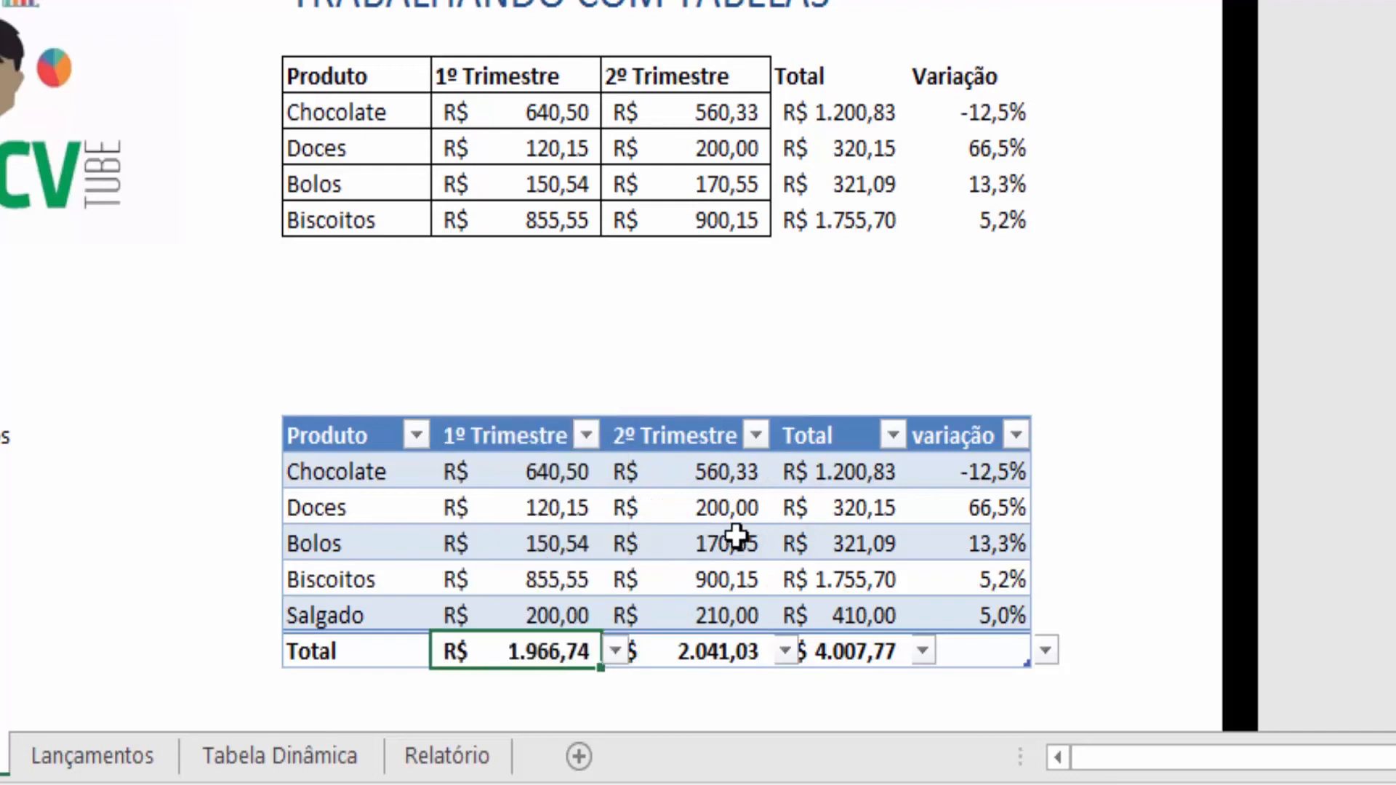
# - Add a new table row for Bombom with 100 in 1º Trimestre and 150 in 2º Trimestre
pyautogui.click(736, 536)
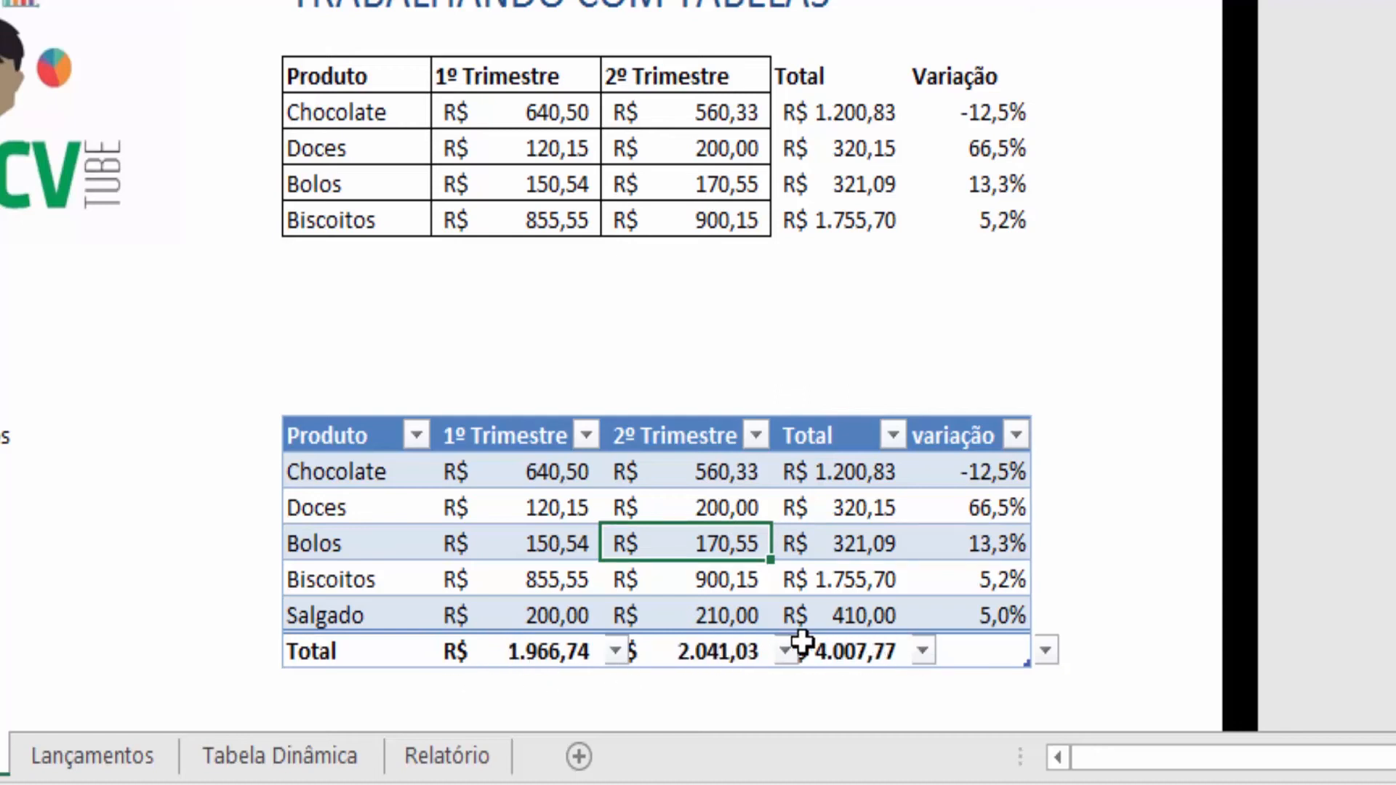
pyautogui.click(1004, 615)
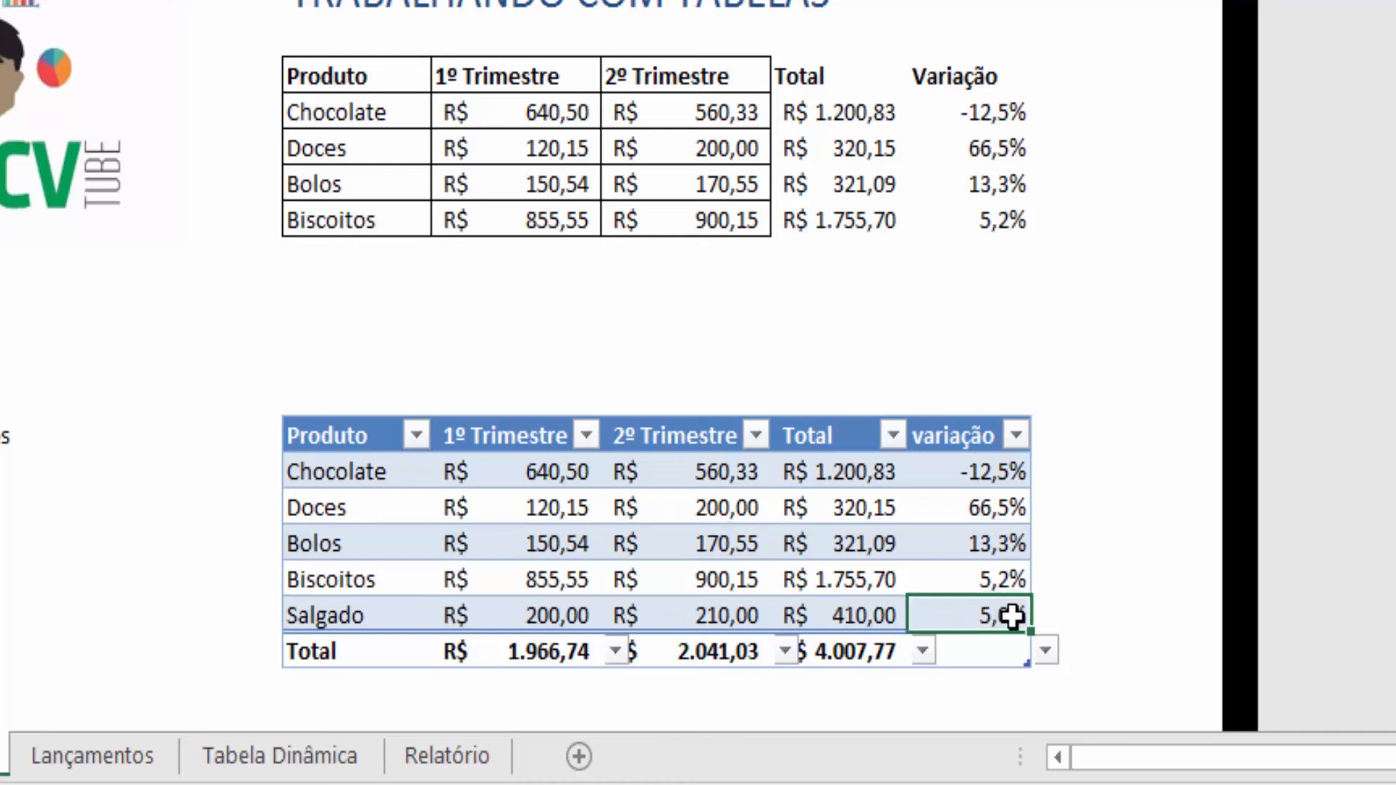
pyautogui.press('Tab')
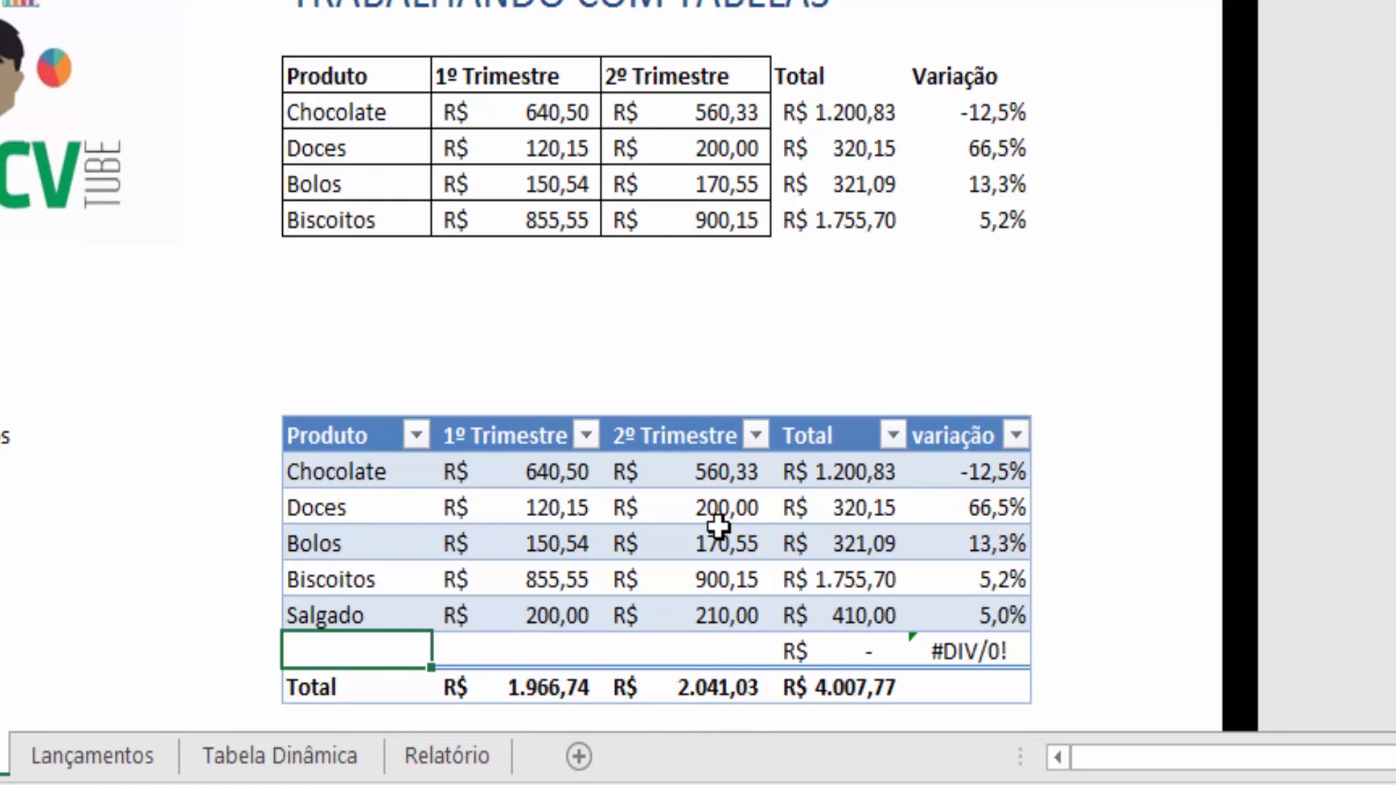
pyautogui.write('Bombom')
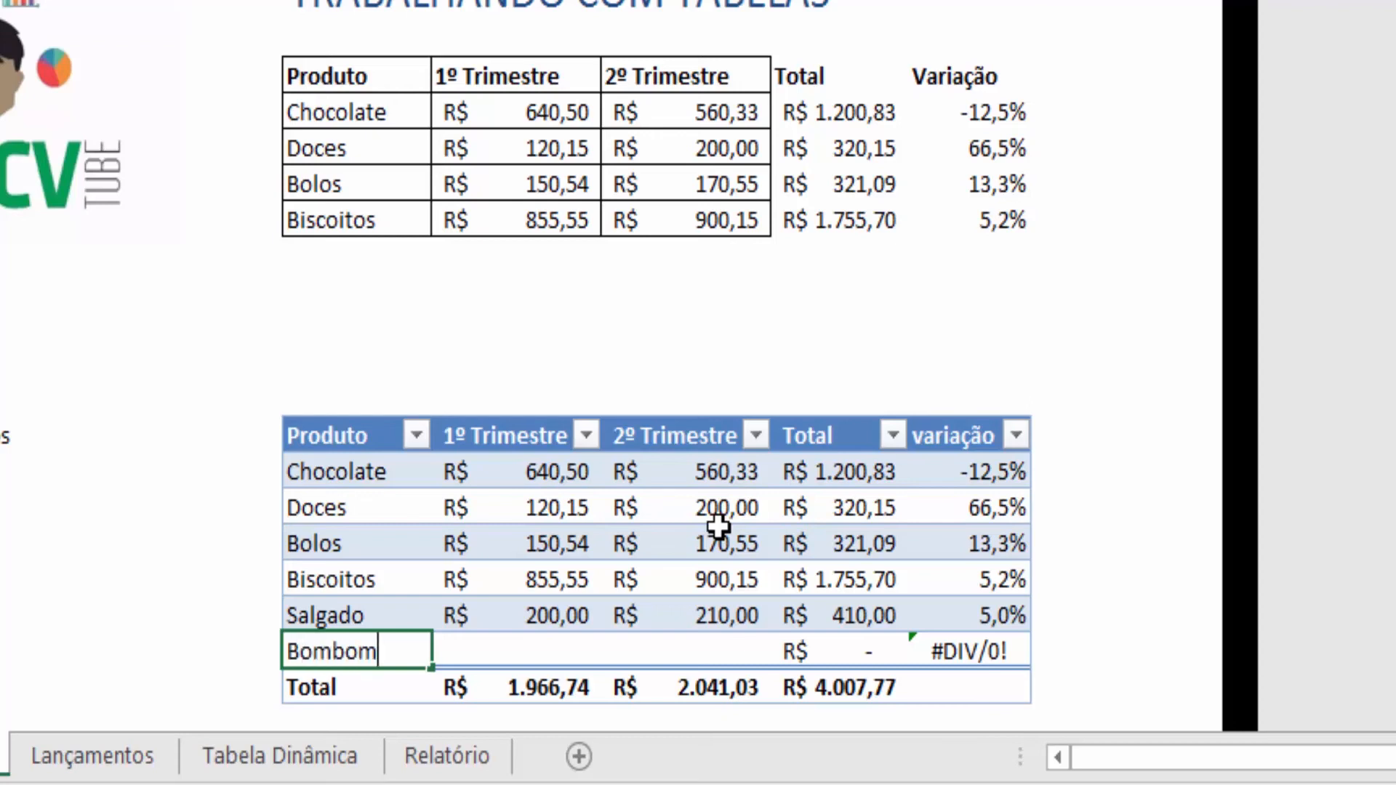
pyautogui.press('Tab')
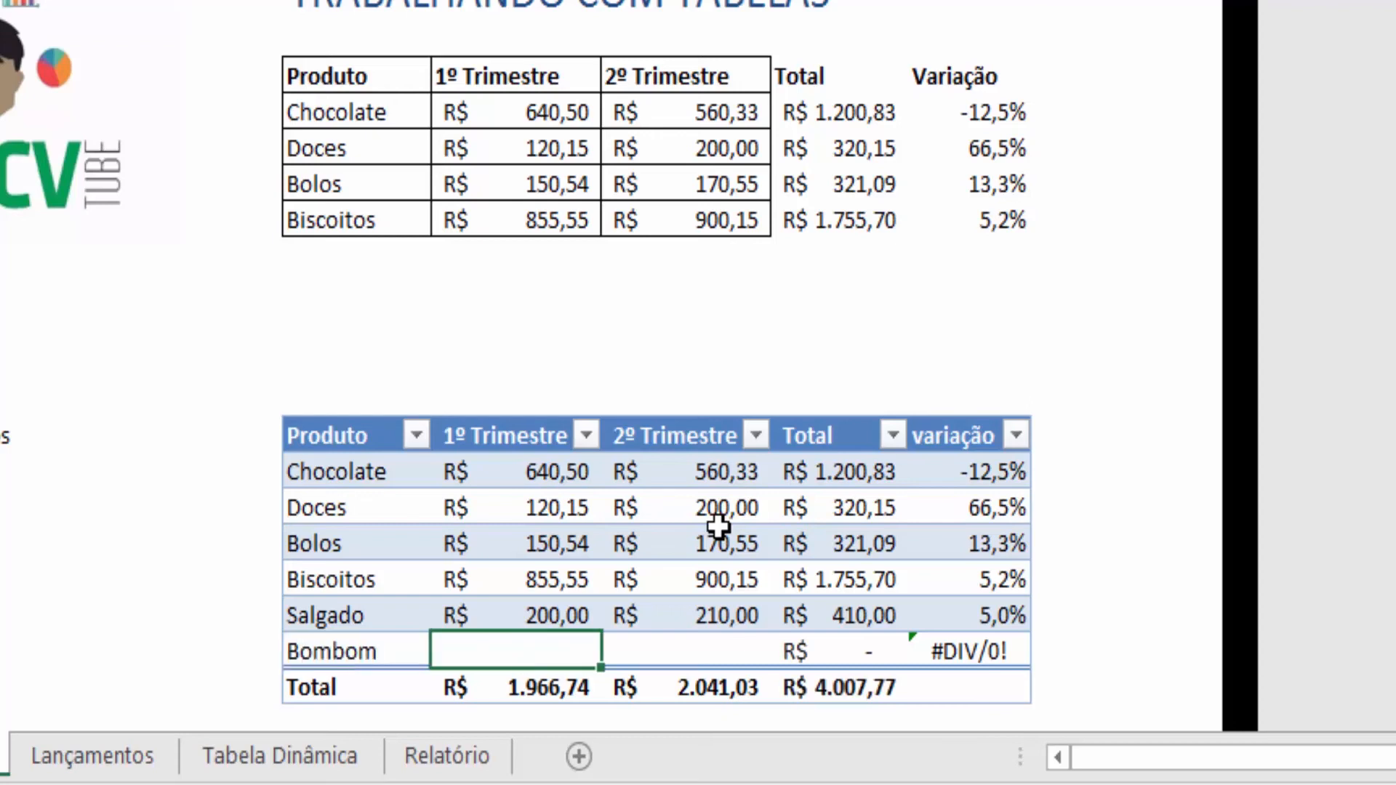
pyautogui.write('100')
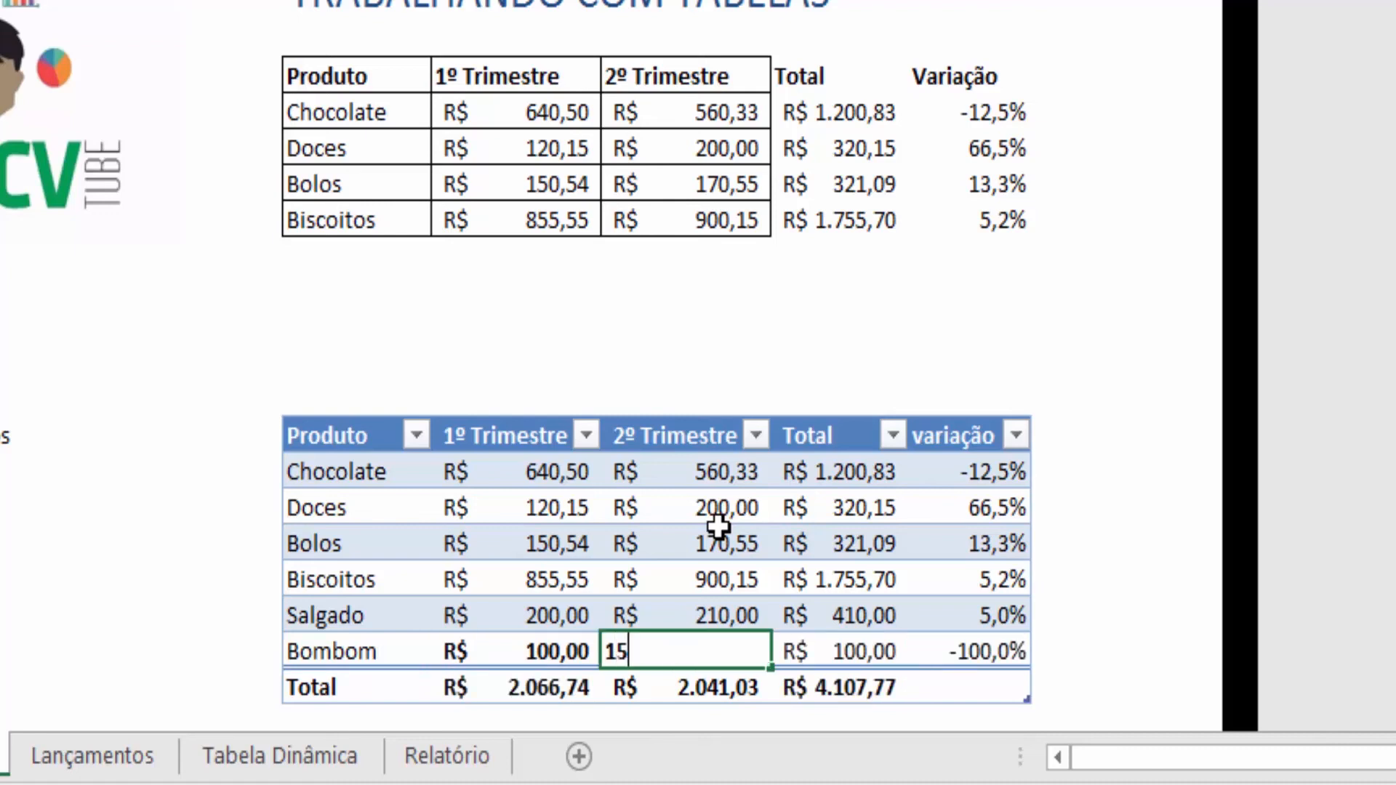
pyautogui.write('0')
pyautogui.press('Tab')
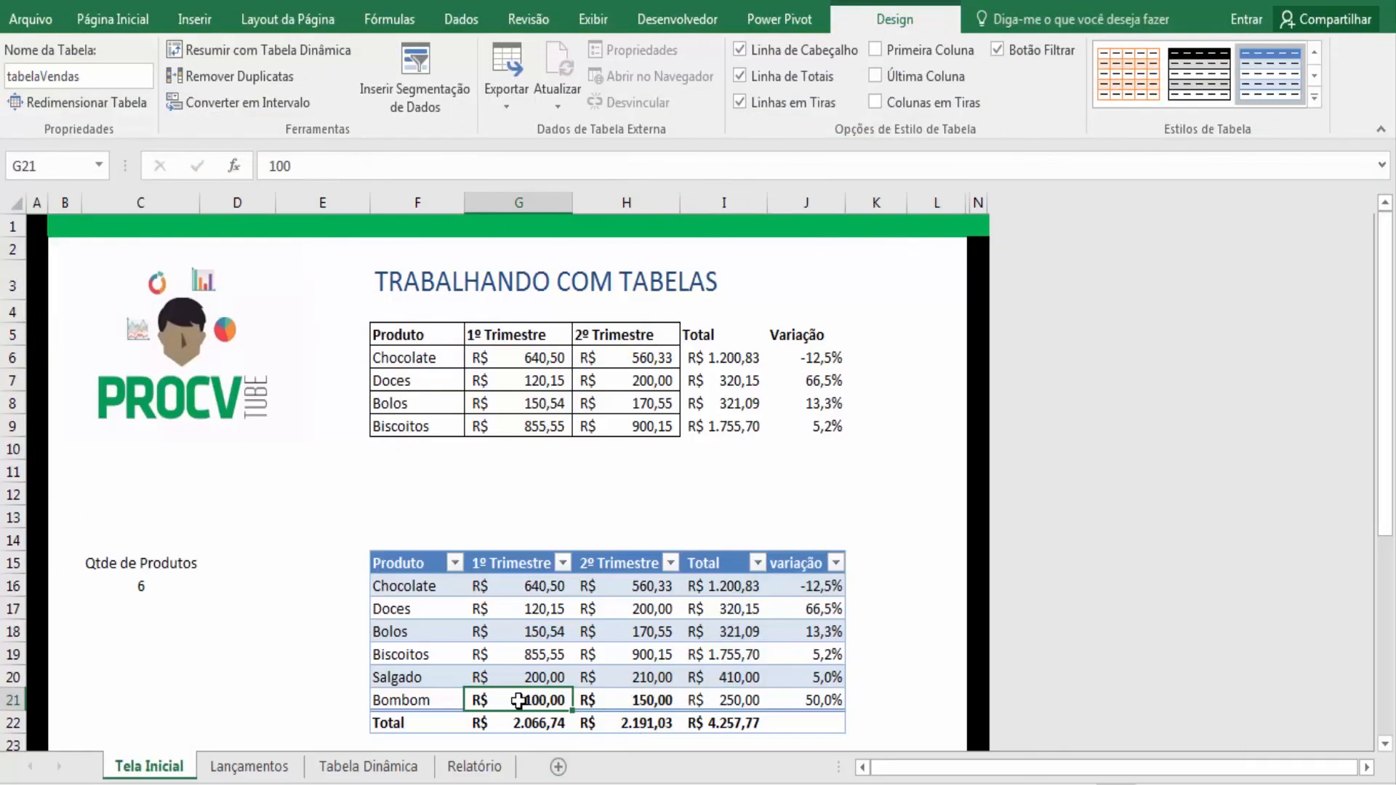
pyautogui.moveTo(518, 700); pyautogui.dragTo(618, 700)
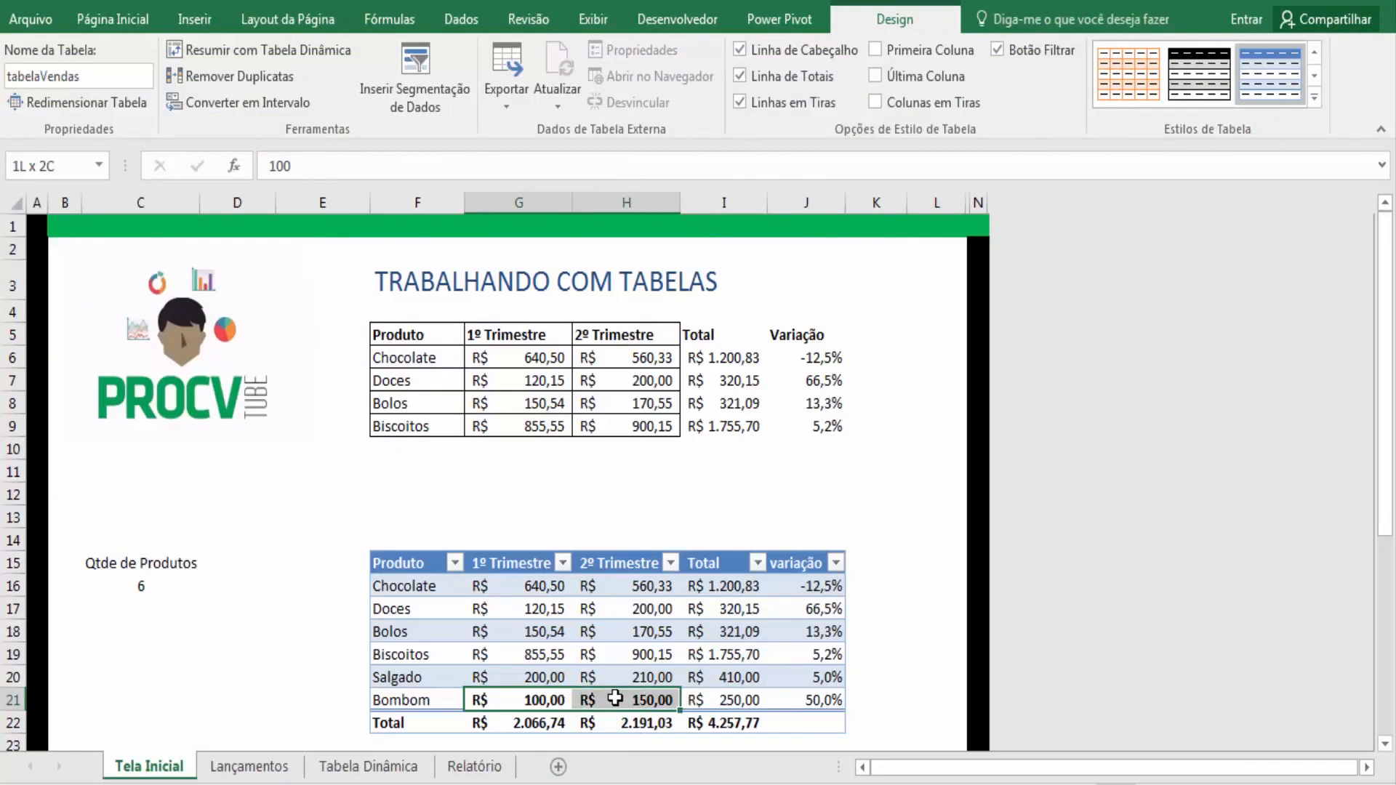
pyautogui.click(108, 23)
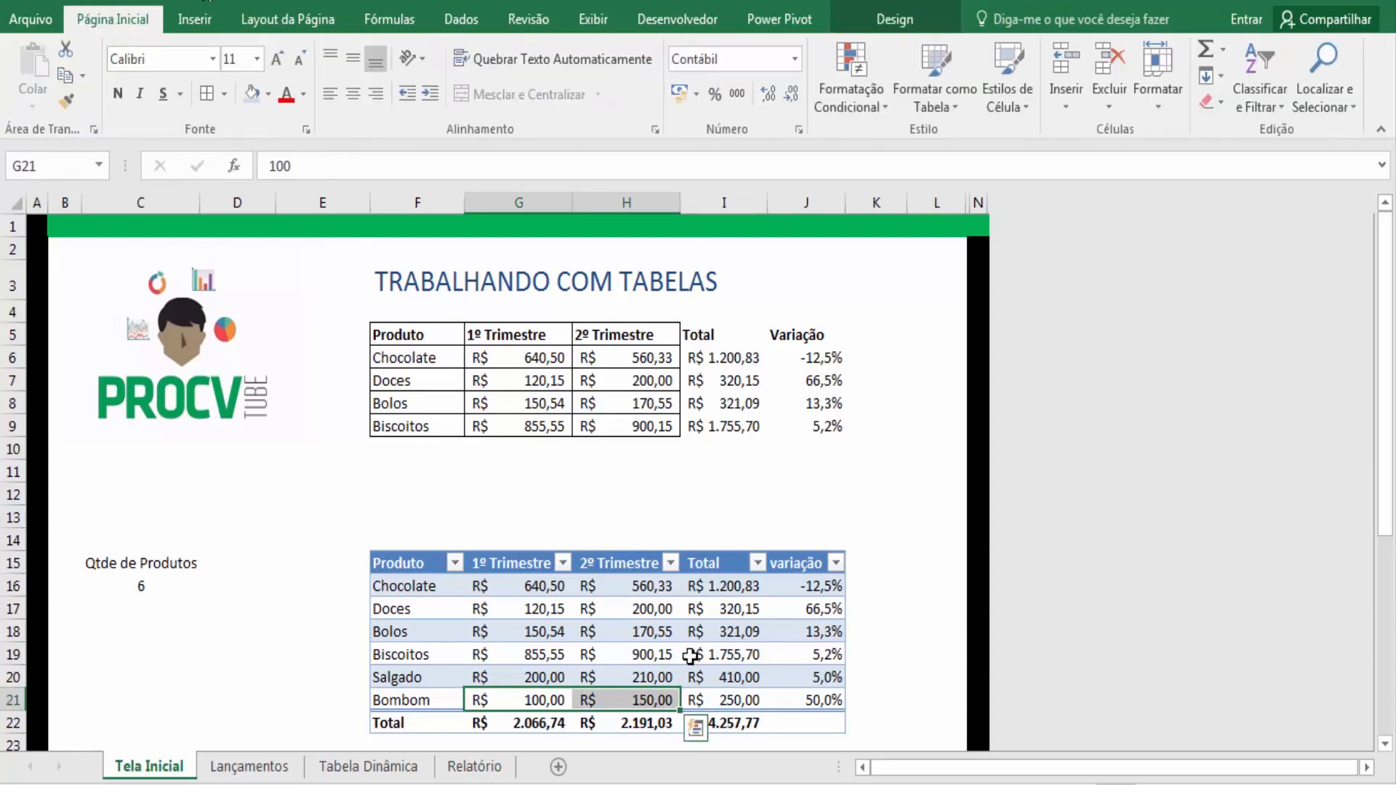
pyautogui.click(669, 655)
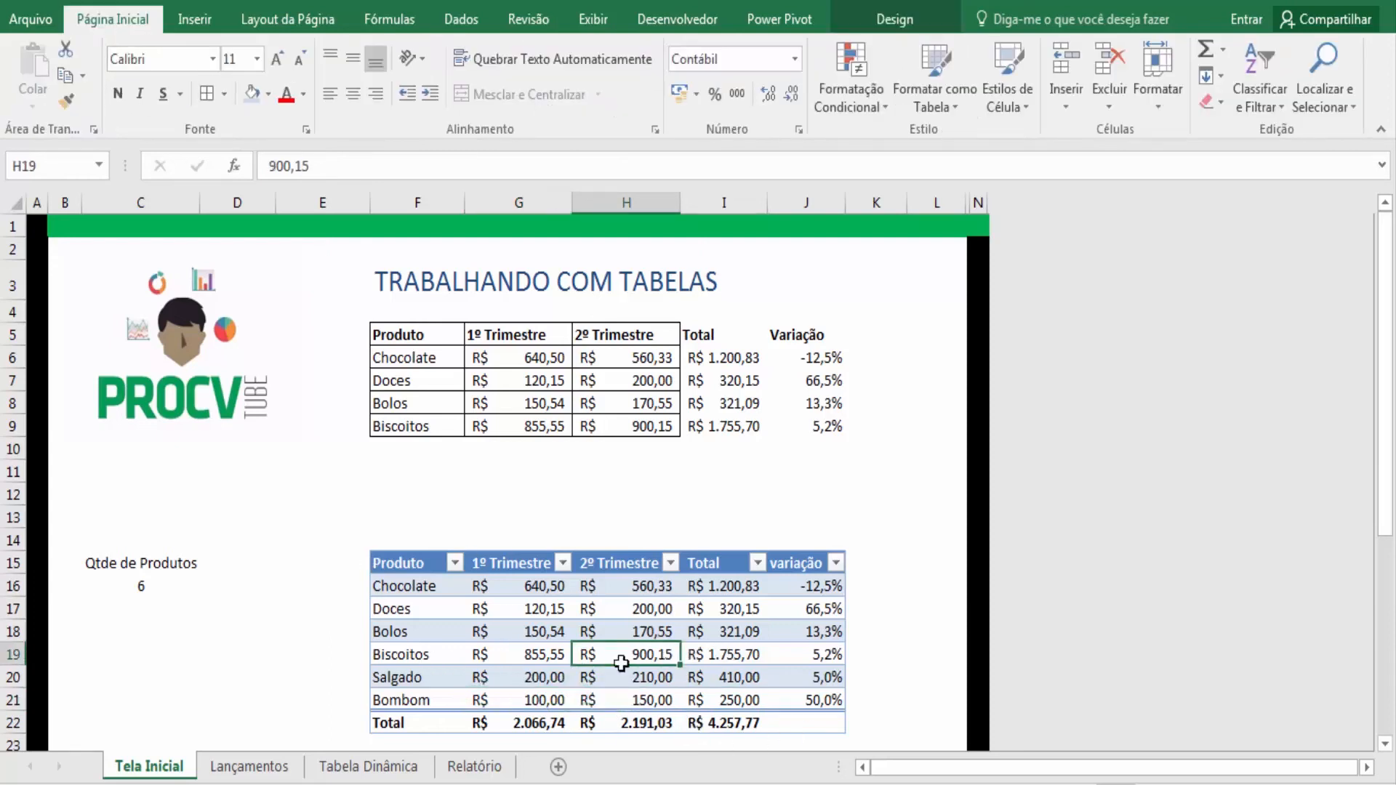
# - Turn on first-column emphasis for the table and apply a medium blue table style
pyautogui.click(913, 17)
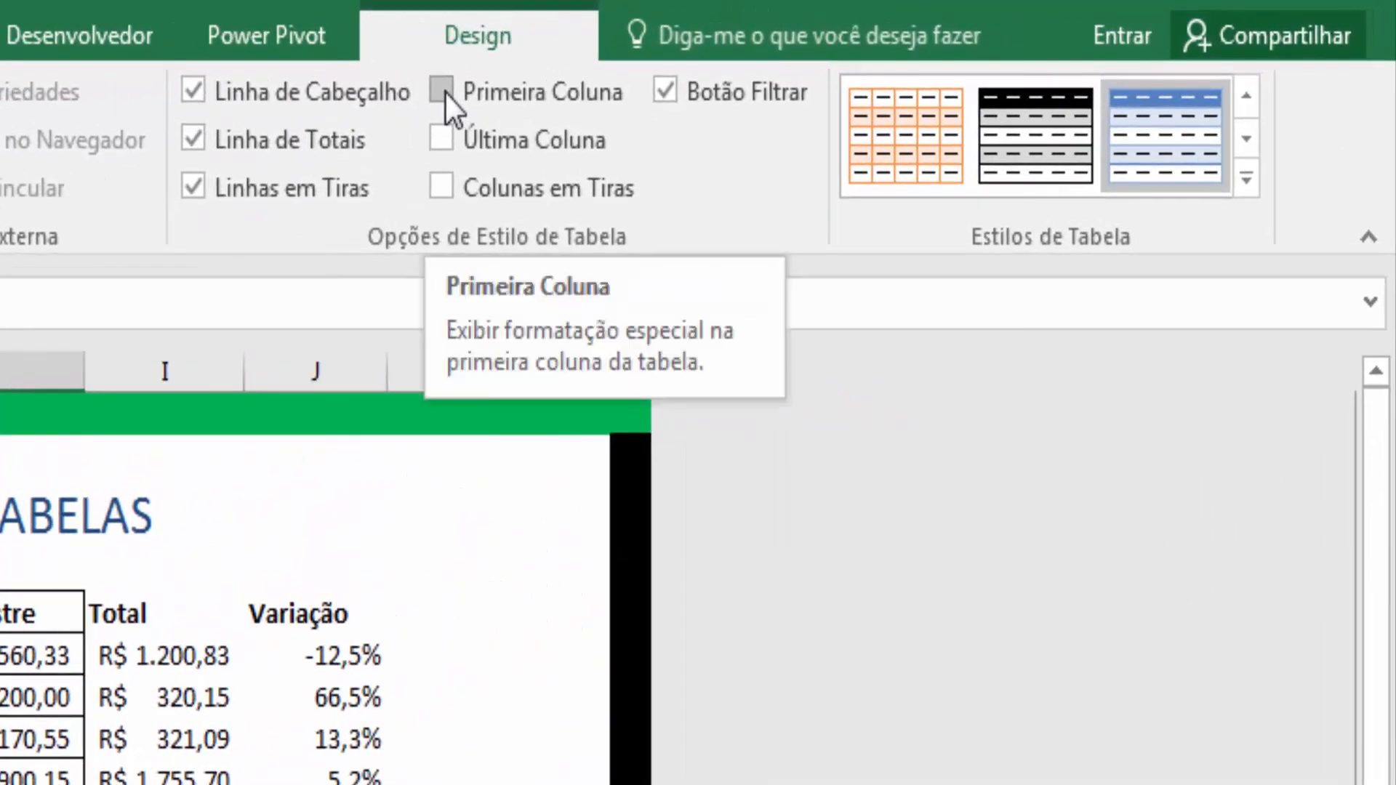
pyautogui.click(441, 90)
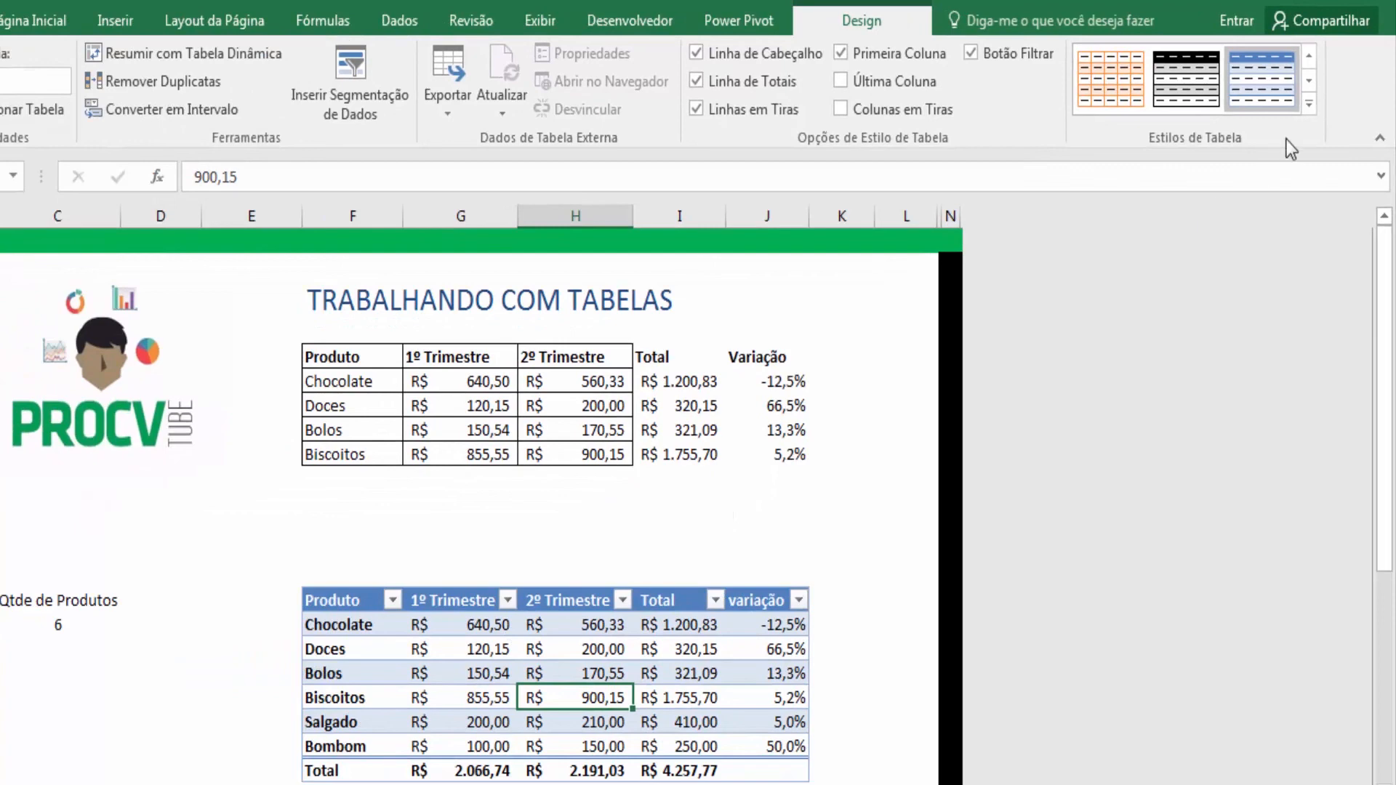
pyautogui.click(1308, 109)
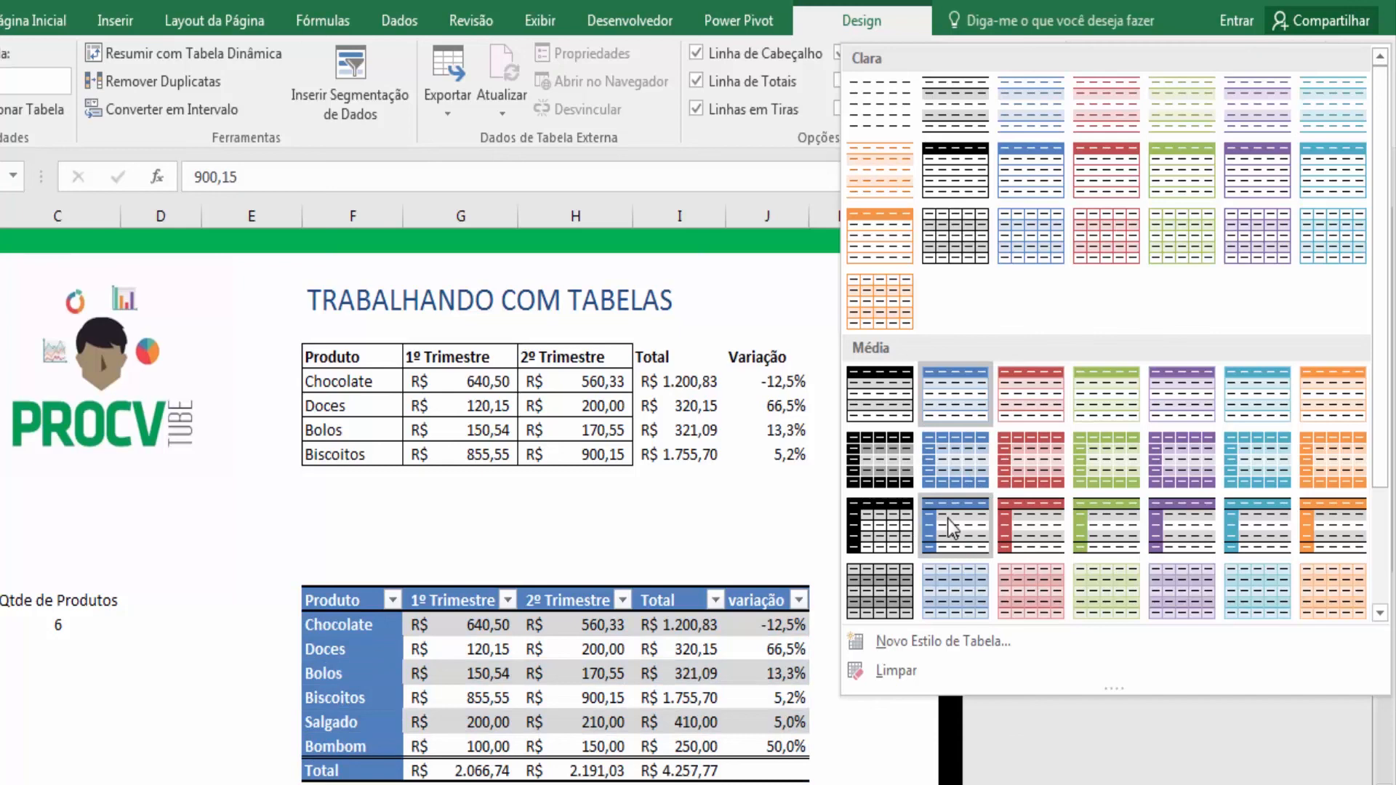
pyautogui.click(954, 469)
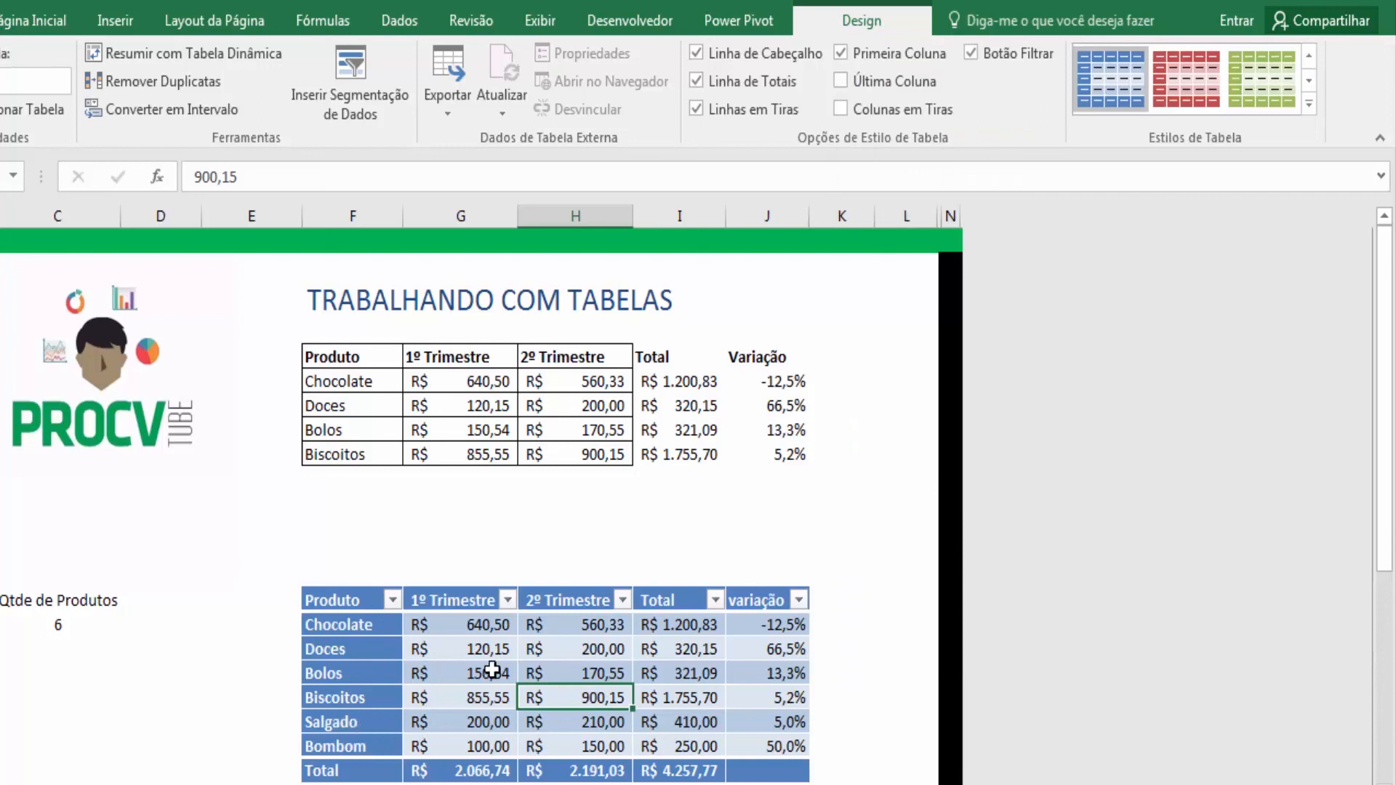
pyautogui.click(460, 669)
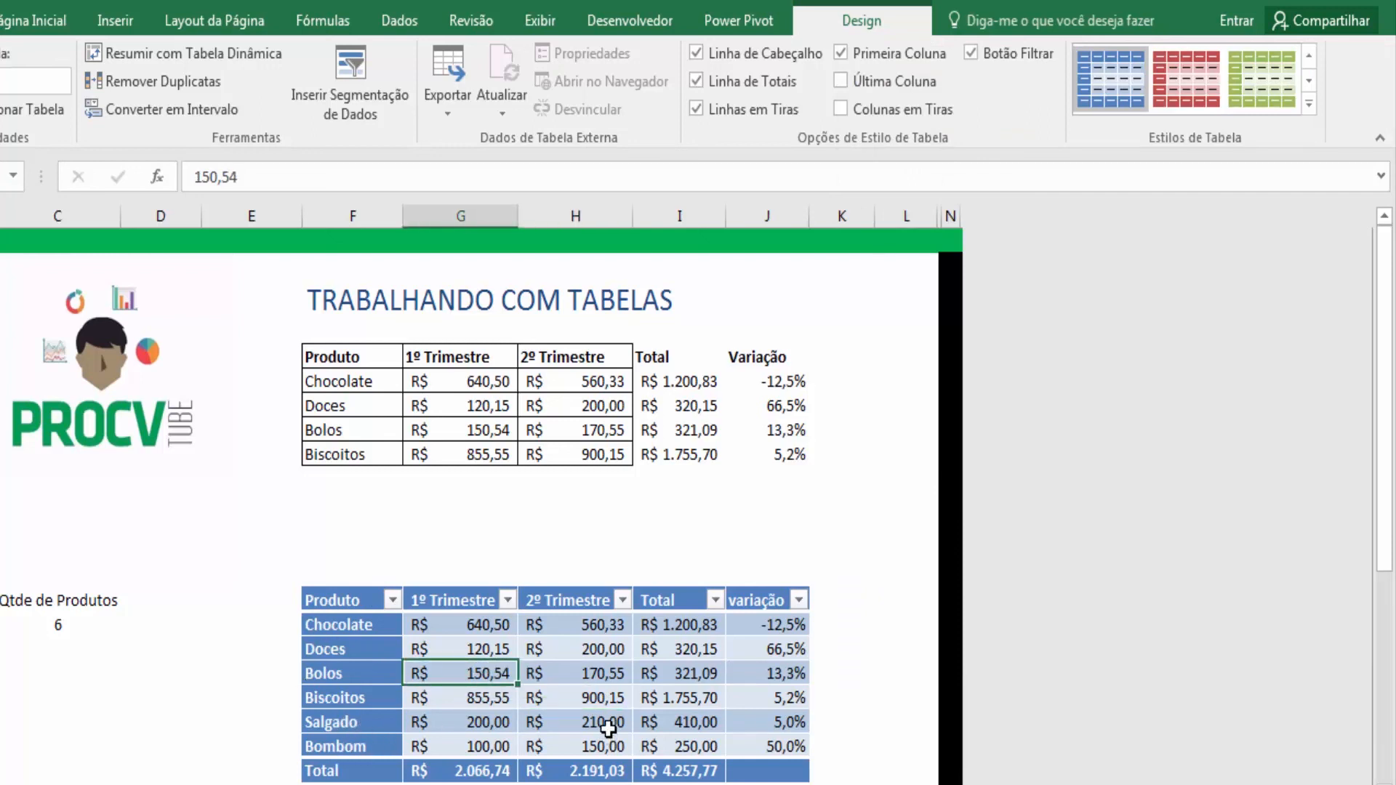